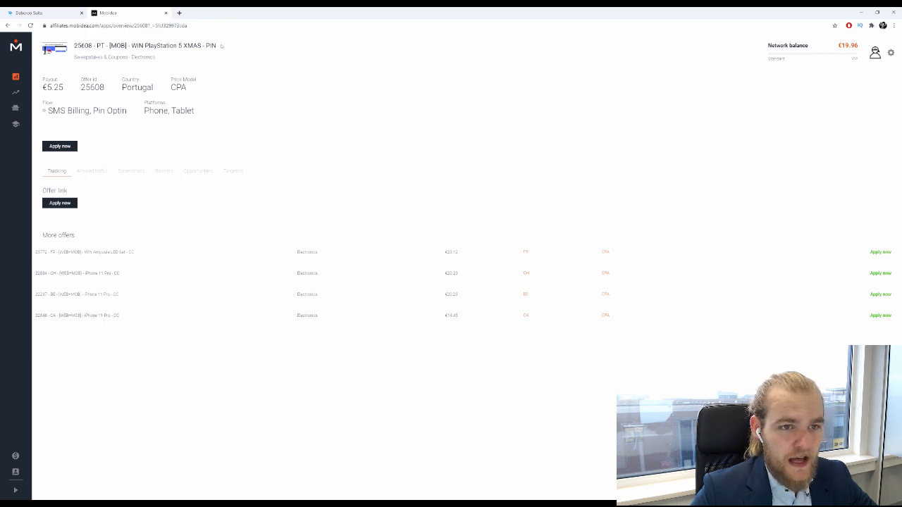
Examine the WIN PlayStation 5 XMAS offer's header and view its landing page screenshot at full size in a separate browser tab
drag(221, 45, 161, 46)
click(210, 68)
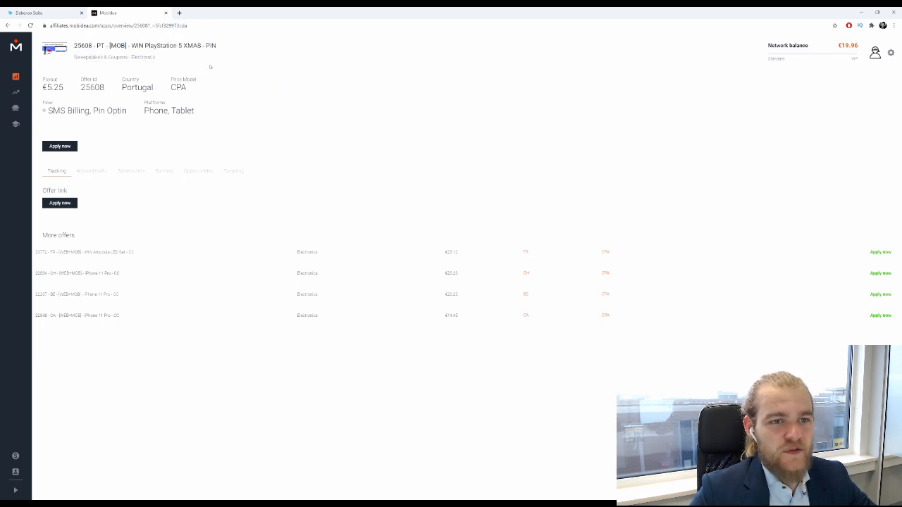
click(137, 172)
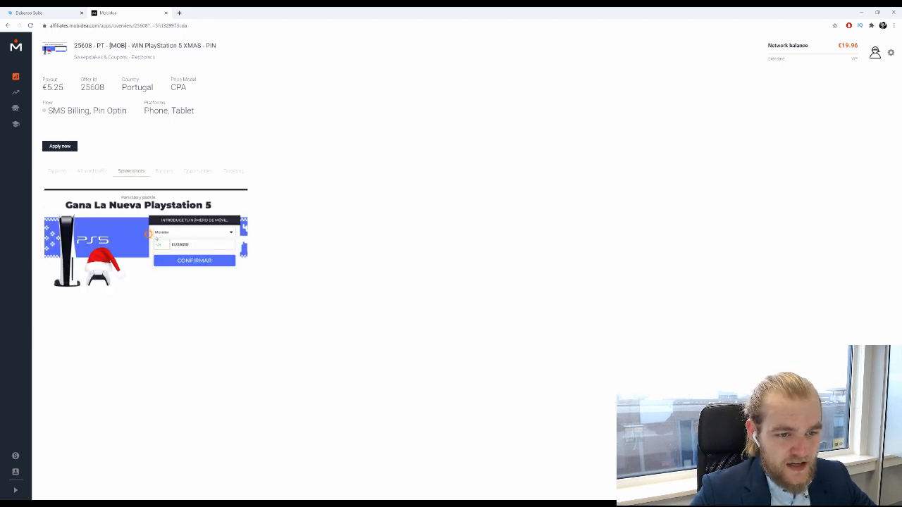
right_click(150, 234)
click(220, 240)
key(ctrl+Tab)
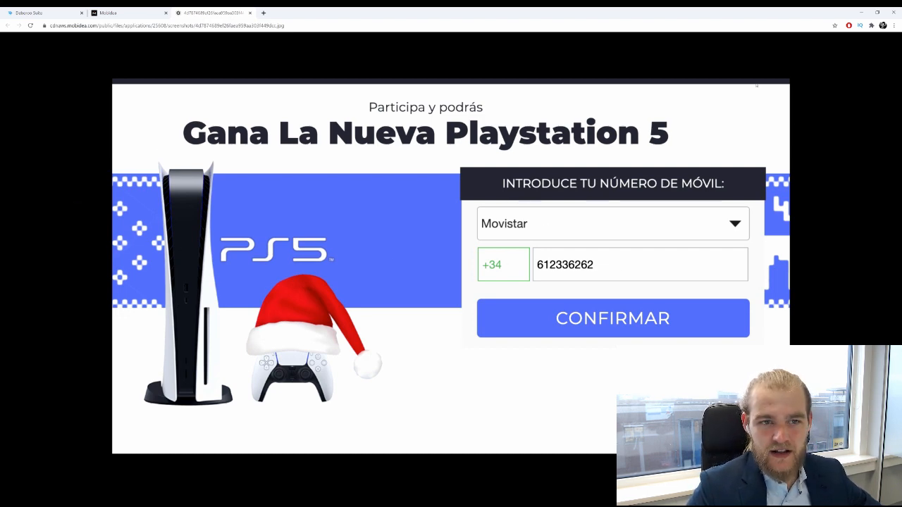
click(123, 10)
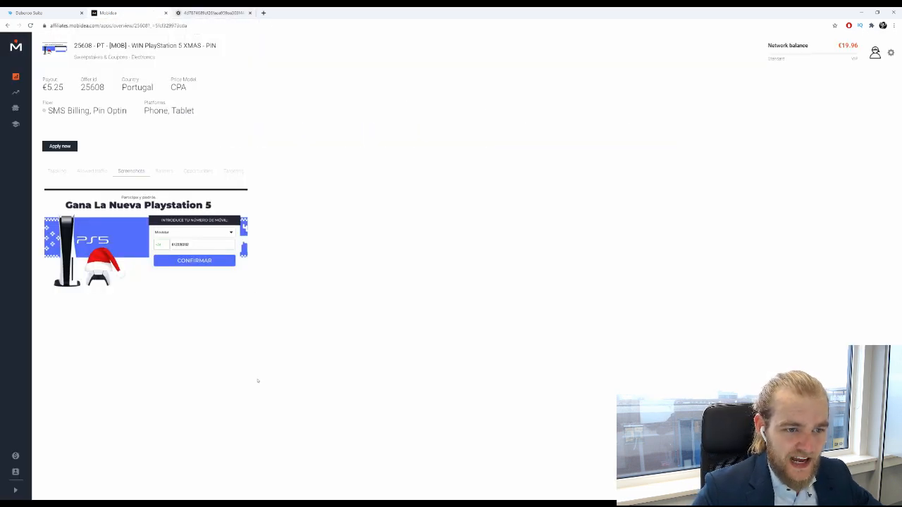
Review the offer's opportunities, targeting, banners, allowed traffic and tracking sections
click(224, 171)
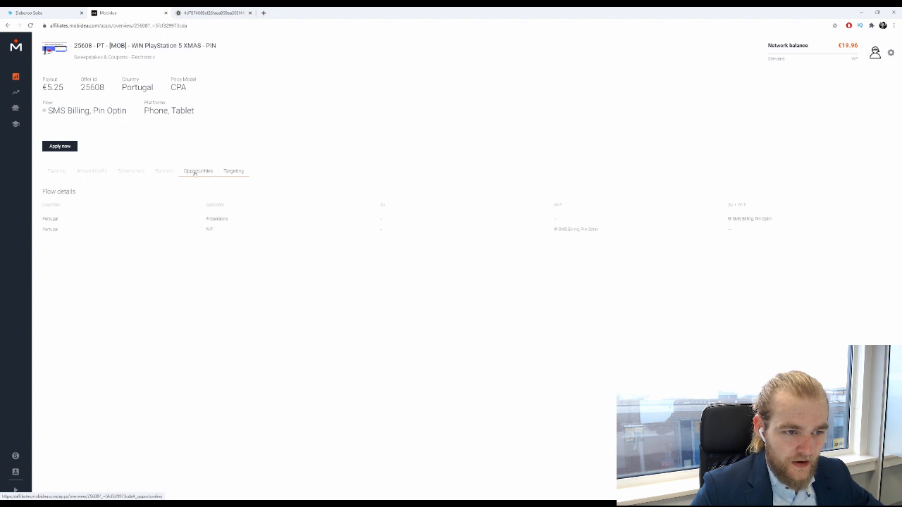
click(197, 172)
click(234, 171)
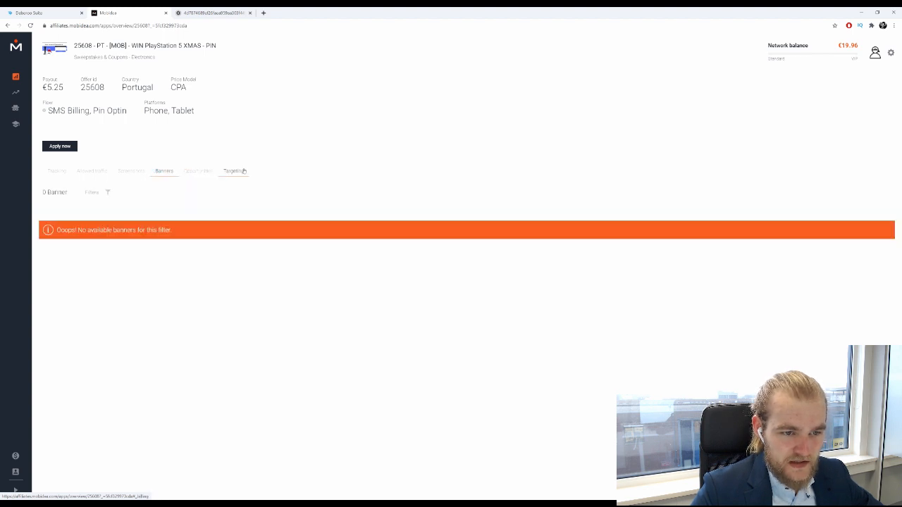
click(91, 172)
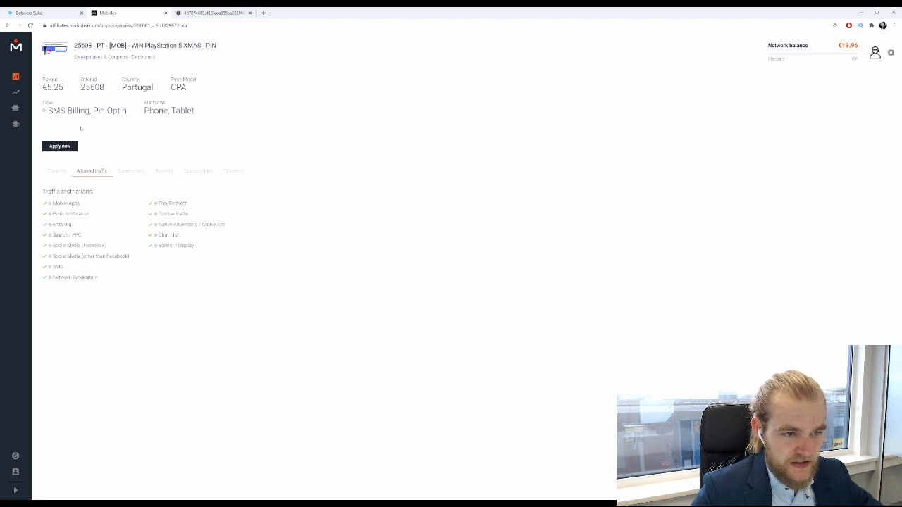
click(57, 171)
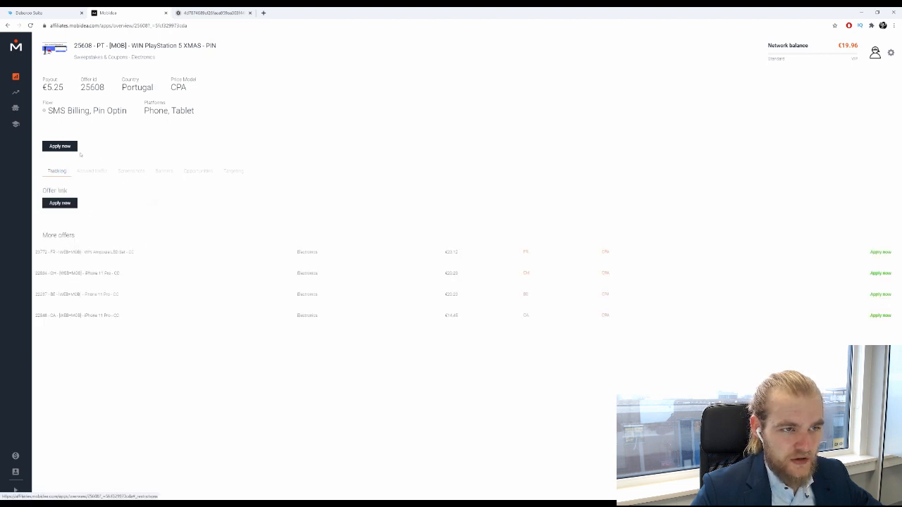
Switch to Deberoo Suite and open the landing page builder's template gallery
click(32, 13)
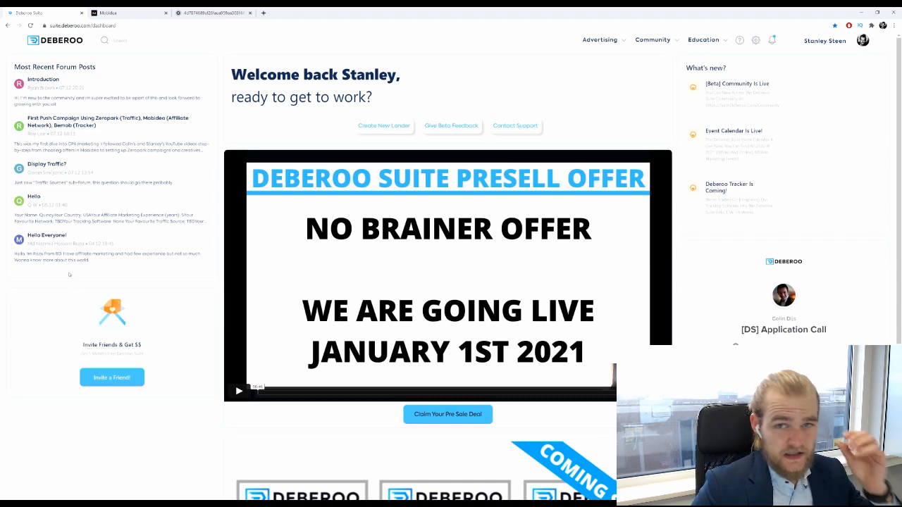
click(599, 40)
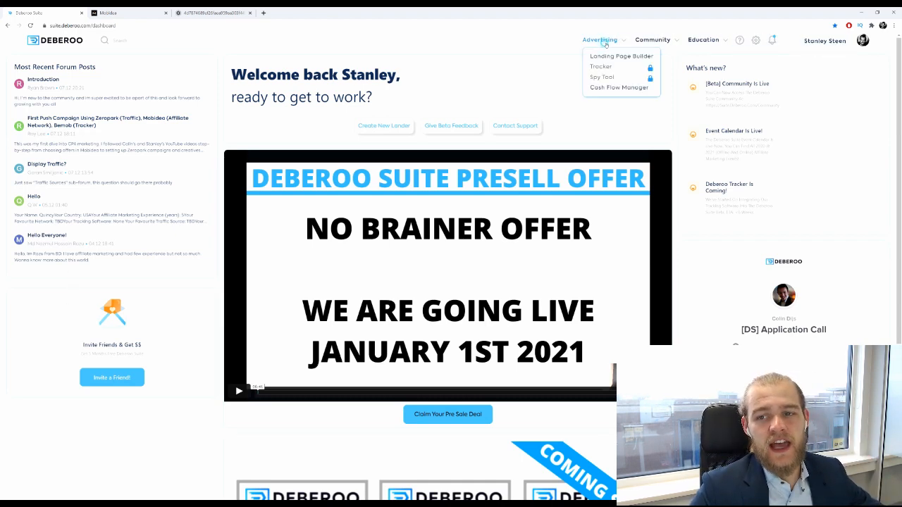
click(614, 56)
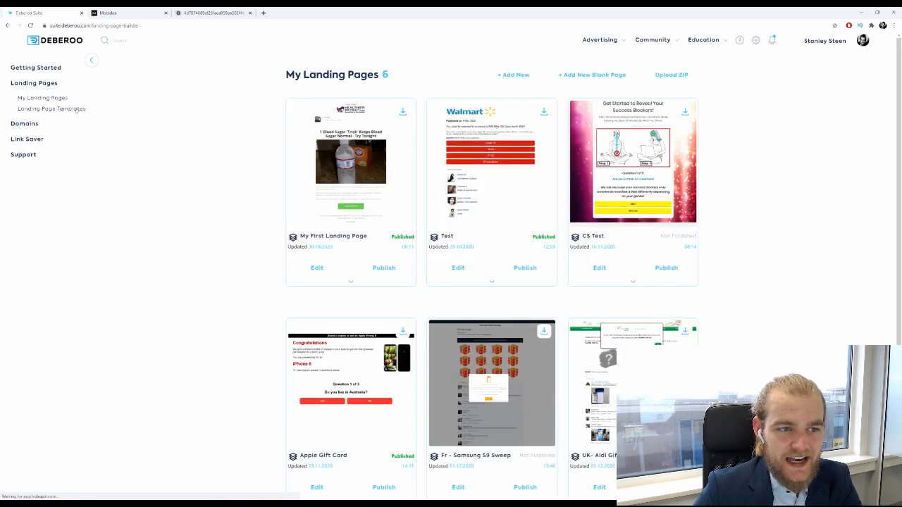
click(76, 109)
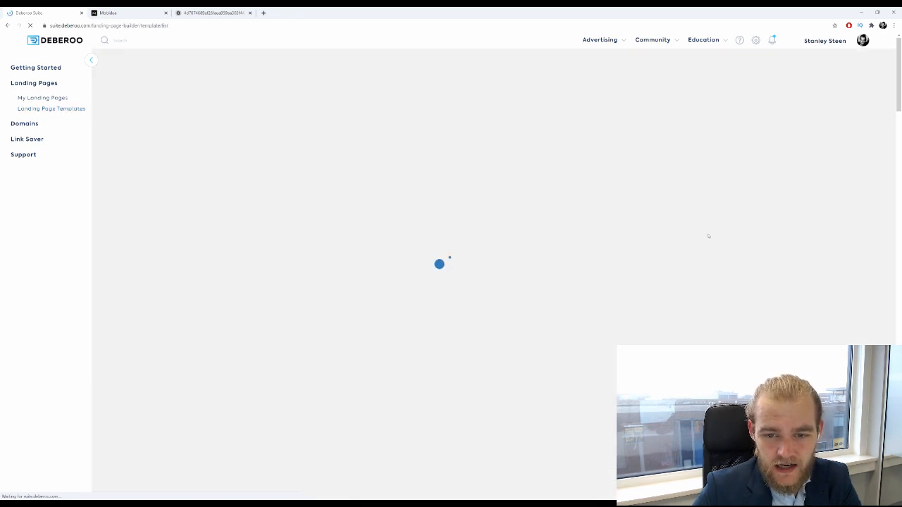
Create a landing page named "PS5 XMAS - PT" from the Envelope Quiz template and compare it with the offer's screenshot
scroll(633, 237, down, 4)
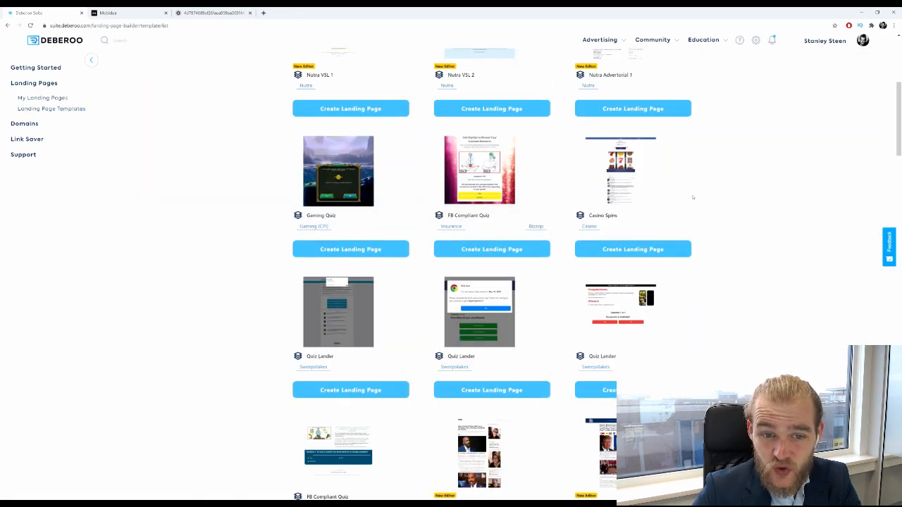
scroll(634, 238, down, 10)
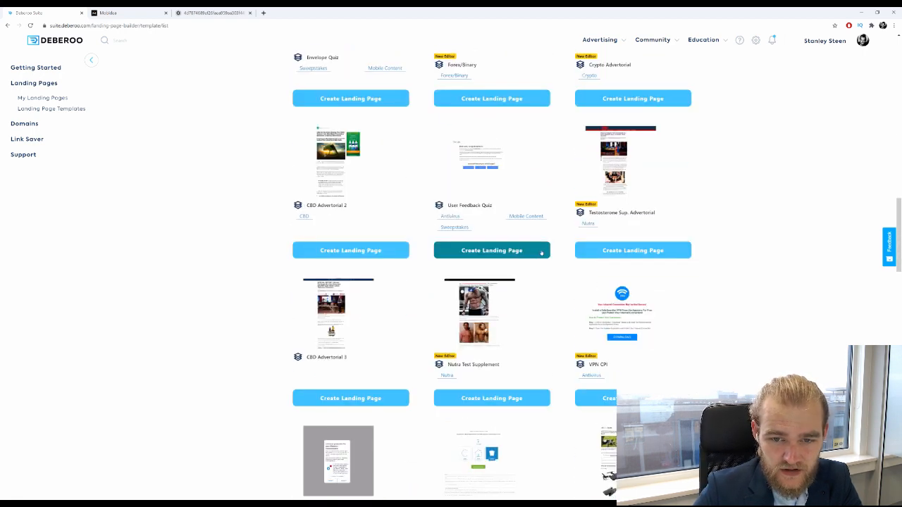
scroll(758, 203, up, 4)
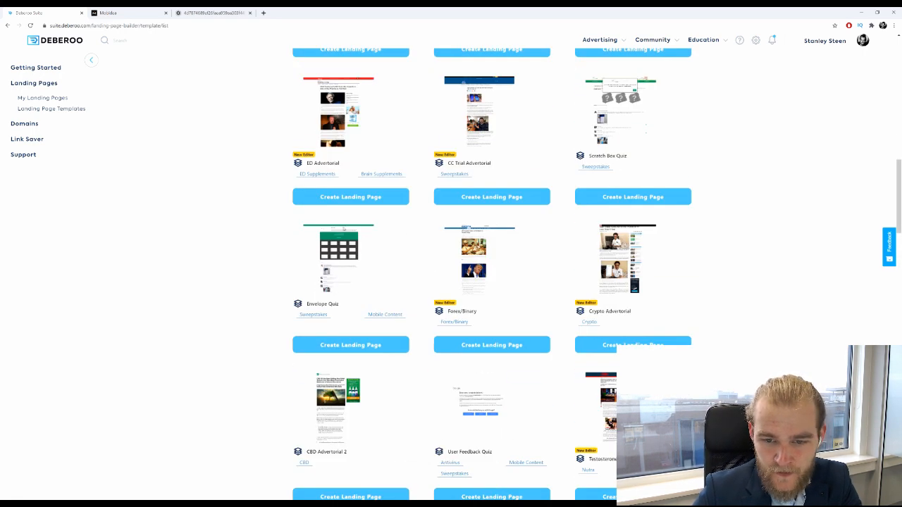
scroll(307, 237, down, 2)
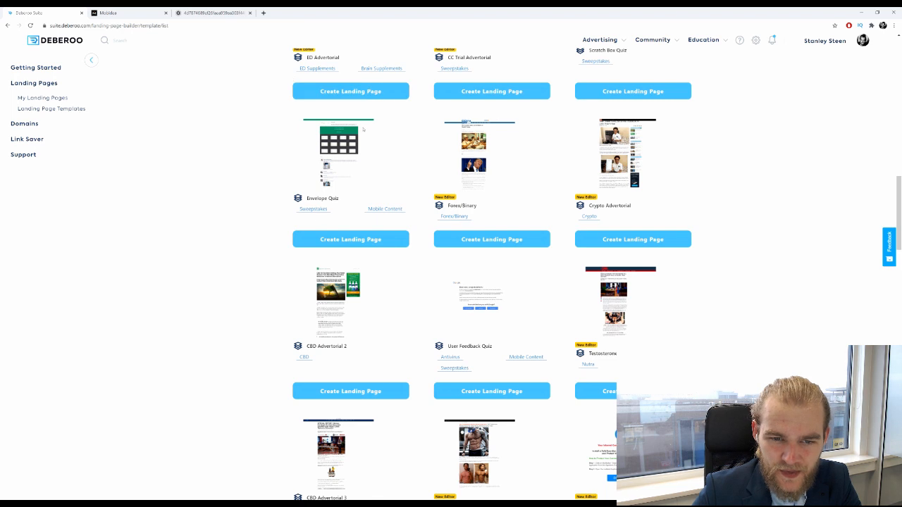
click(344, 243)
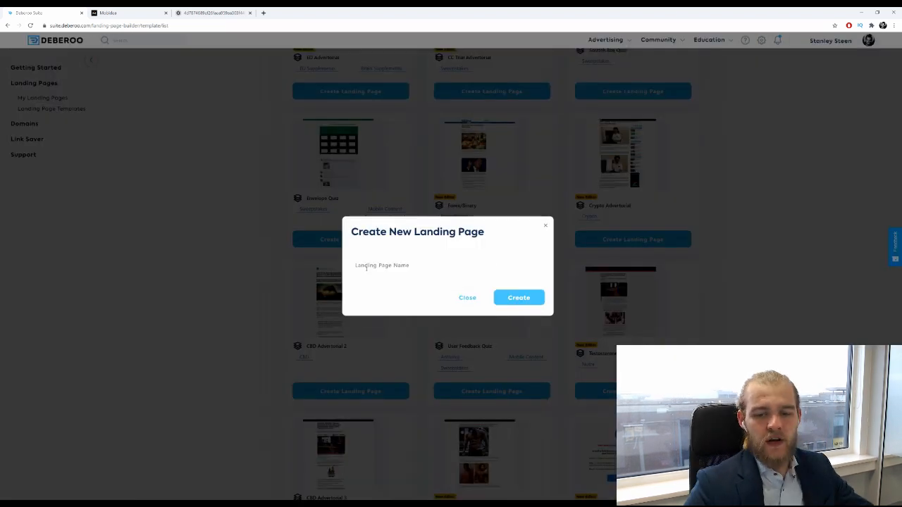
click(488, 261)
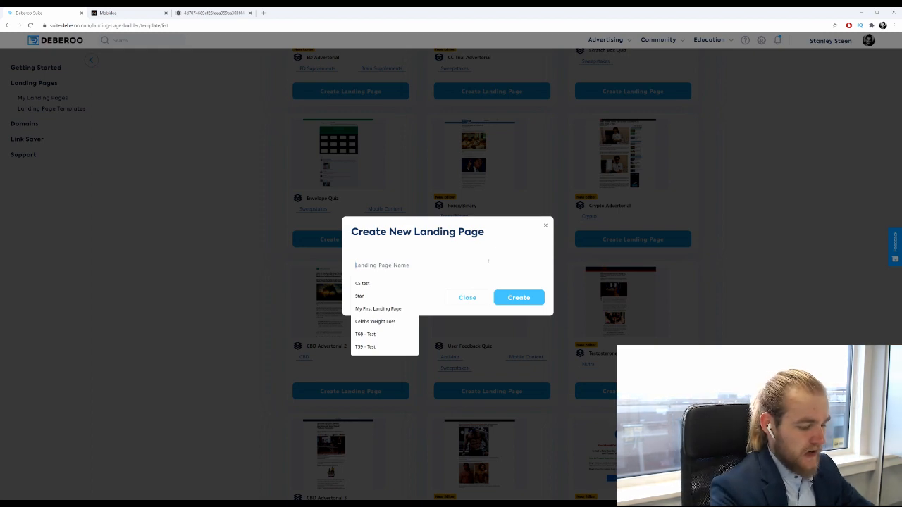
text(PS5 XMAS - PT)
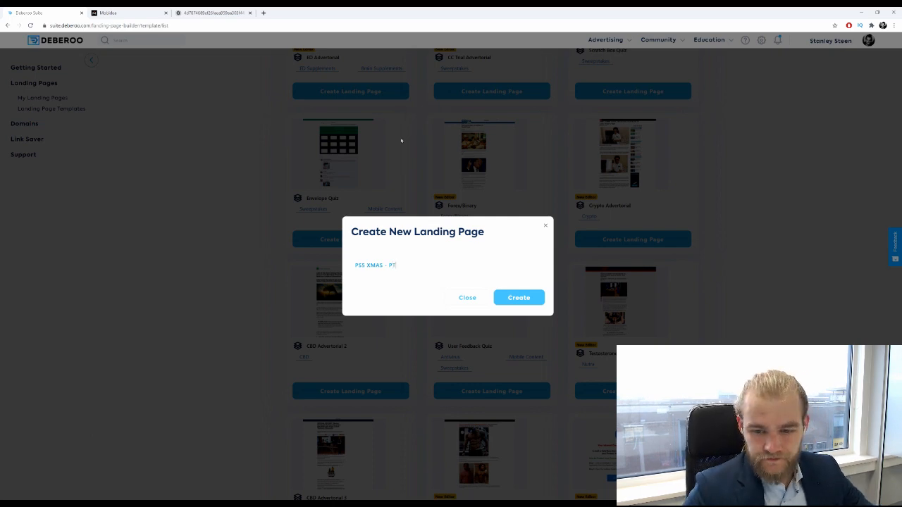
click(530, 298)
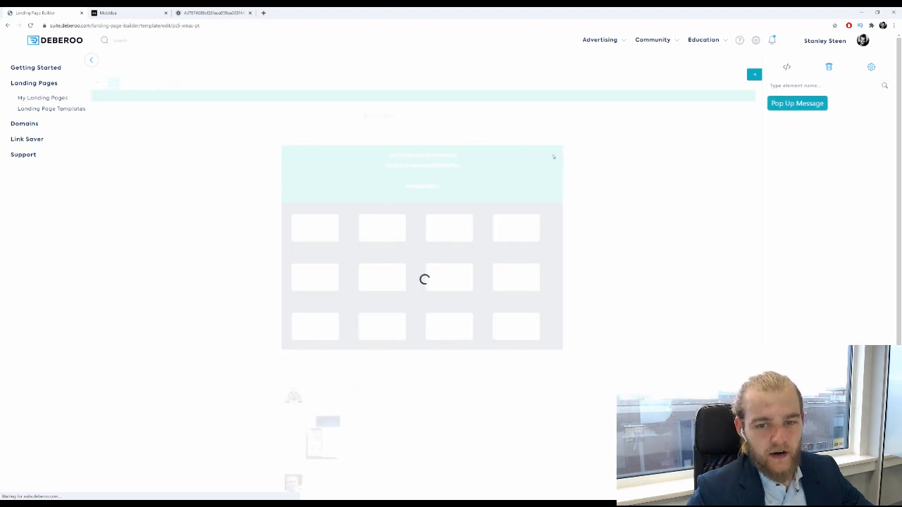
click(228, 11)
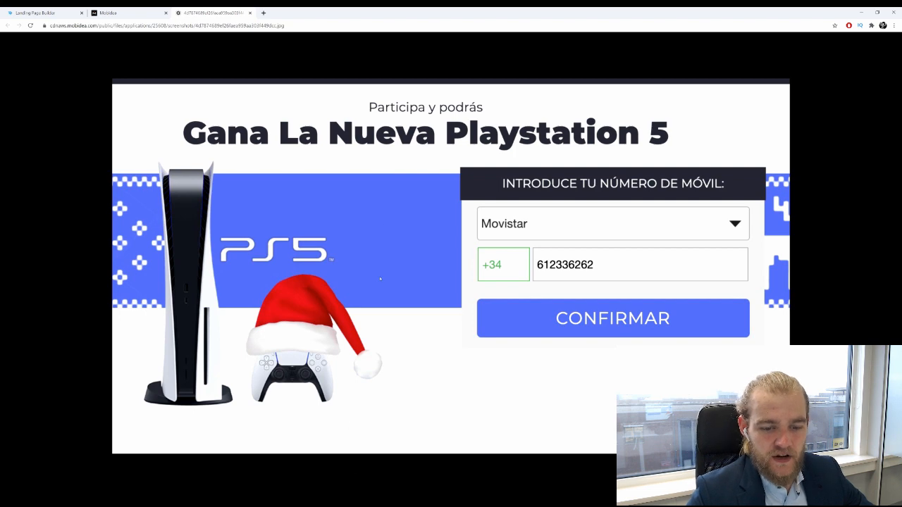
click(48, 12)
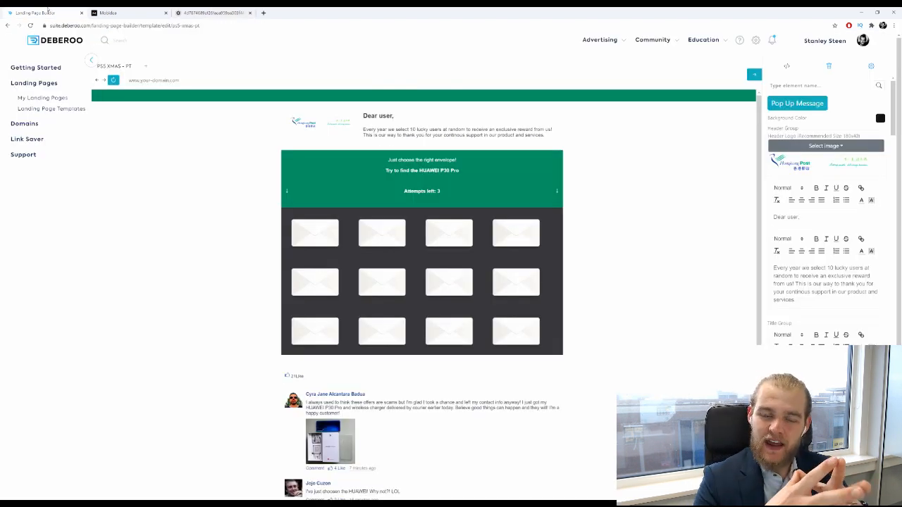
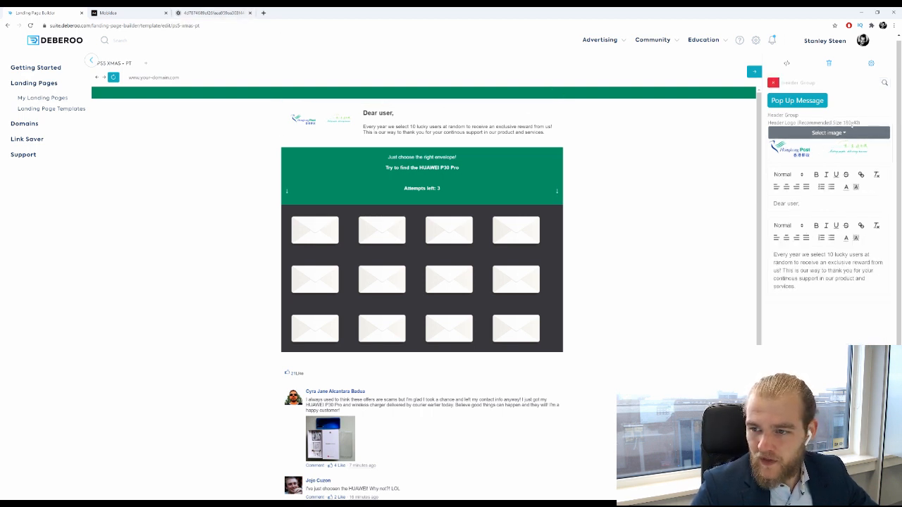
Open Canva in a new browser tab and create a blank custom-size design of 180 × 40 px
click(264, 12)
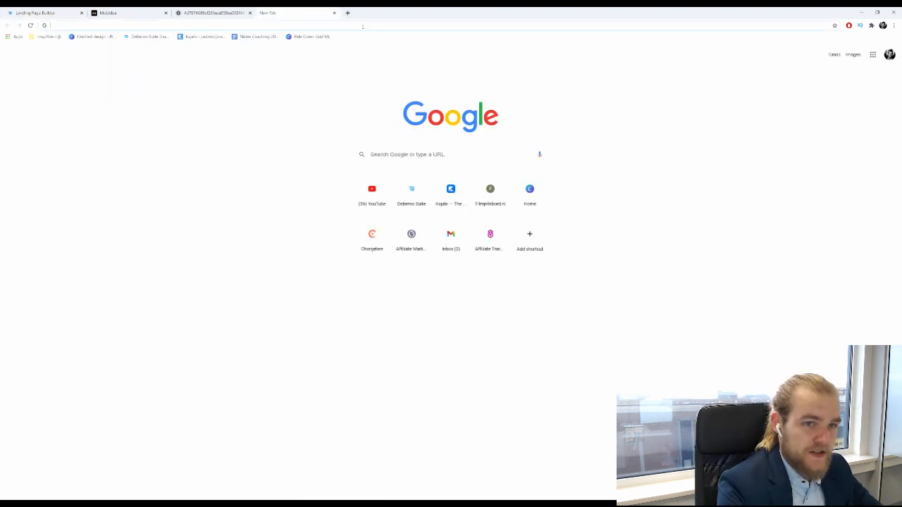
text(canva)
key(Return)
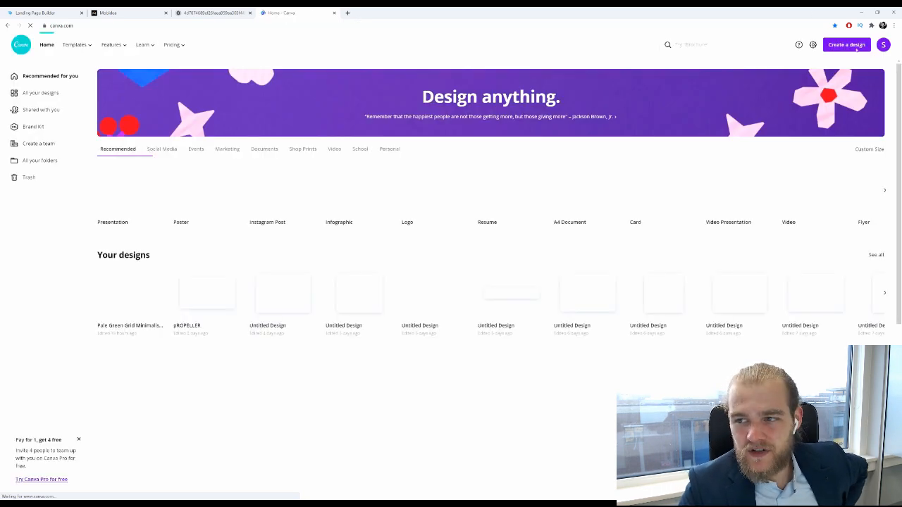
click(855, 48)
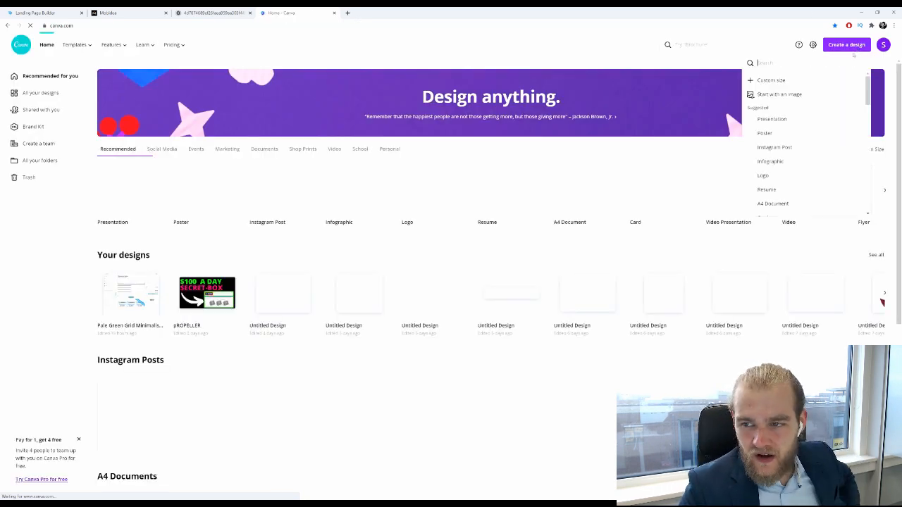
click(800, 82)
text(180)
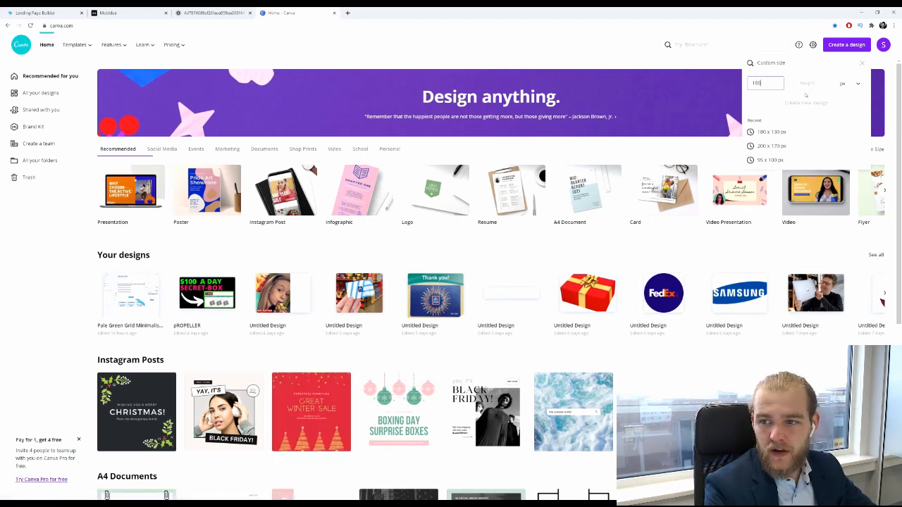
key(Tab)
text(40)
click(806, 100)
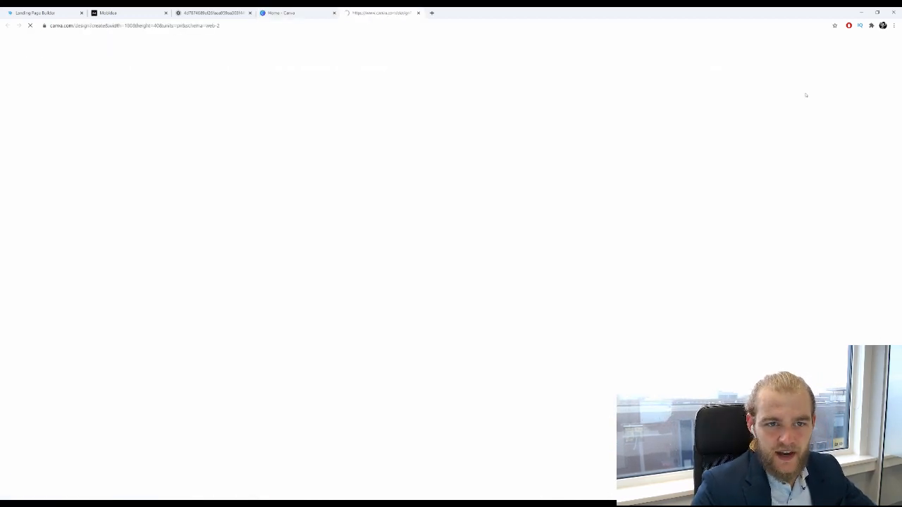
Search Google Images for "playstation 5" in a new browser tab and preview the PS5 "The Future of Gaming" image
click(432, 12)
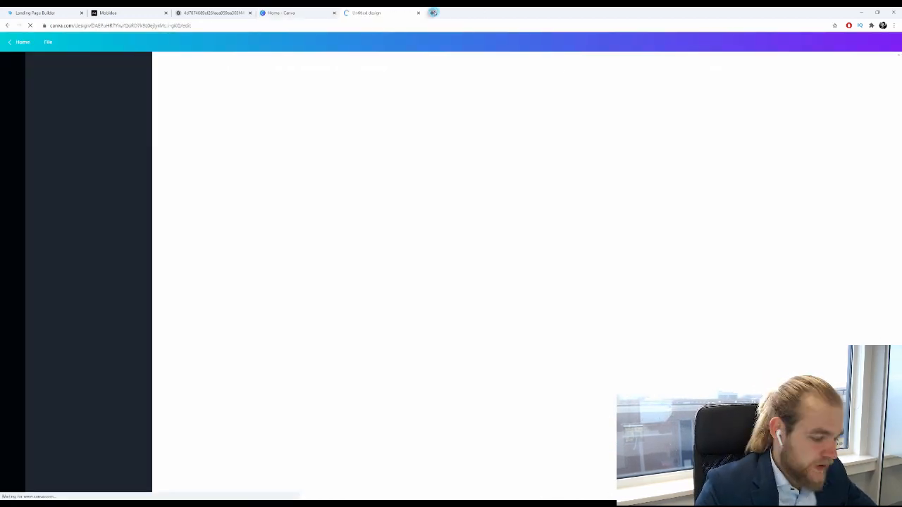
text(playst)
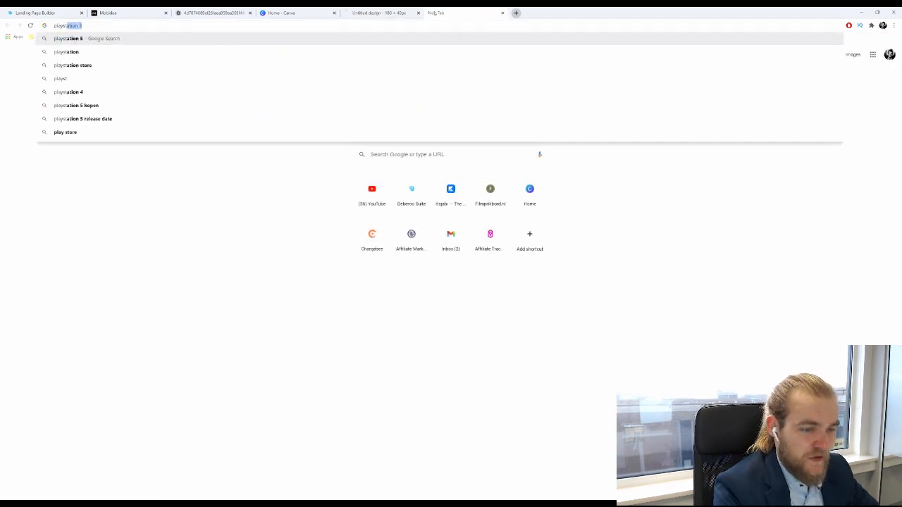
key(Return)
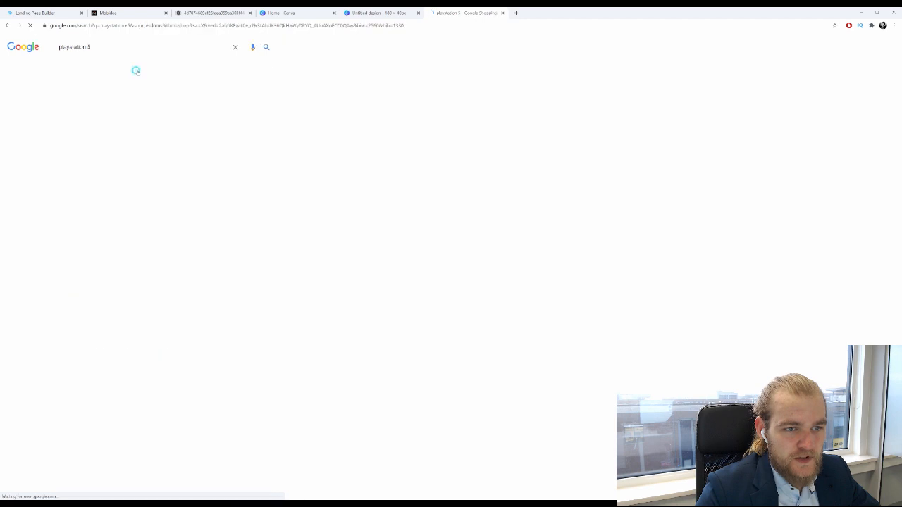
click(95, 67)
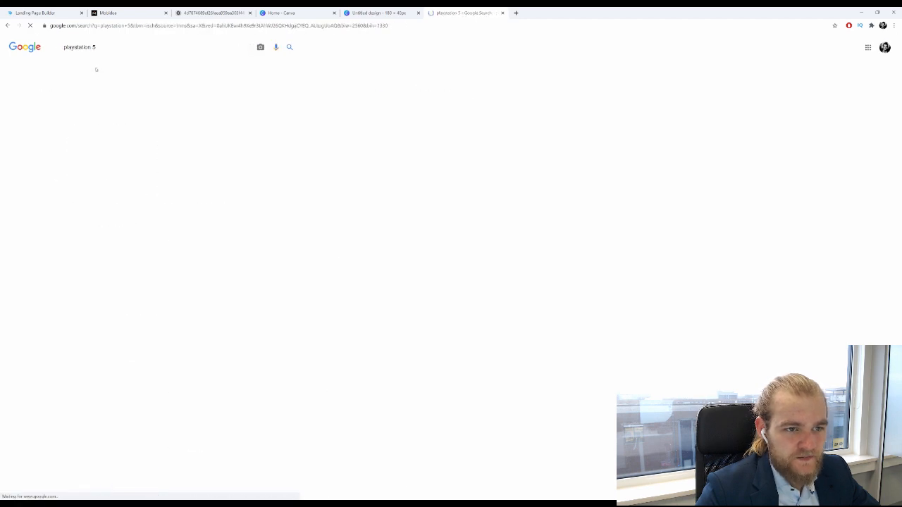
scroll(293, 239, down, 5)
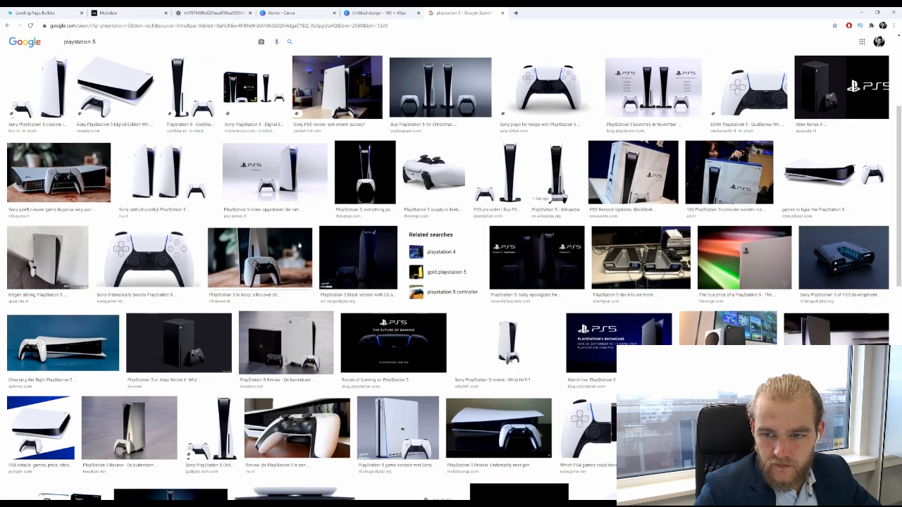
scroll(299, 244, down, 3)
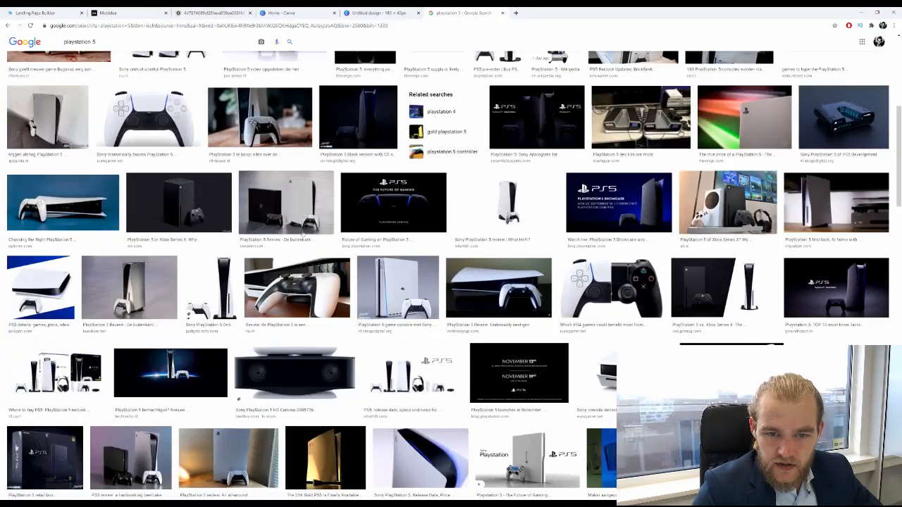
click(393, 208)
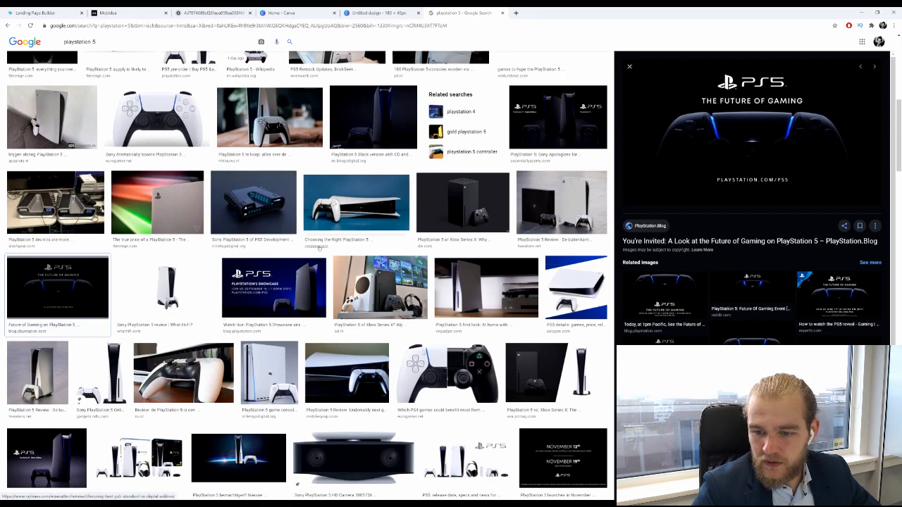
Preview the related EssentiallySports PS5 "The Future of Gaming" image with the wide controller view and save it to disk
scroll(319, 248, down, 3)
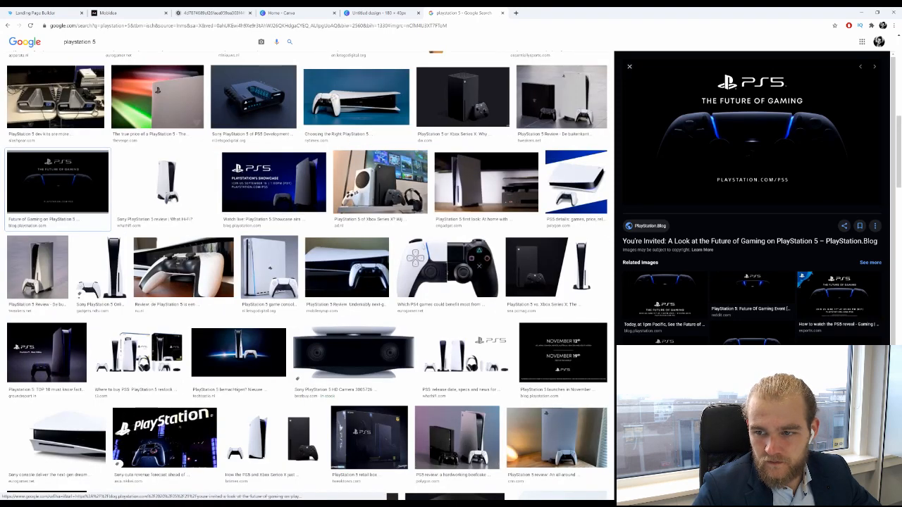
click(665, 349)
right_click(736, 164)
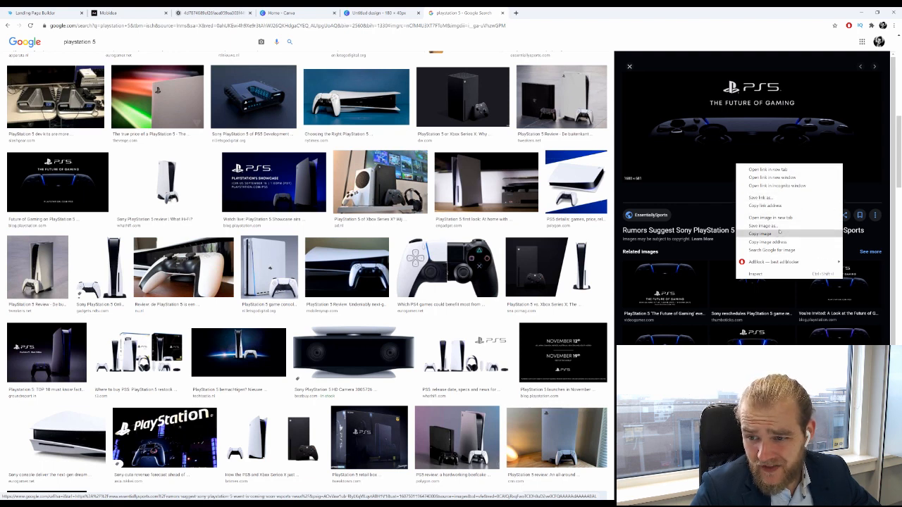
click(779, 232)
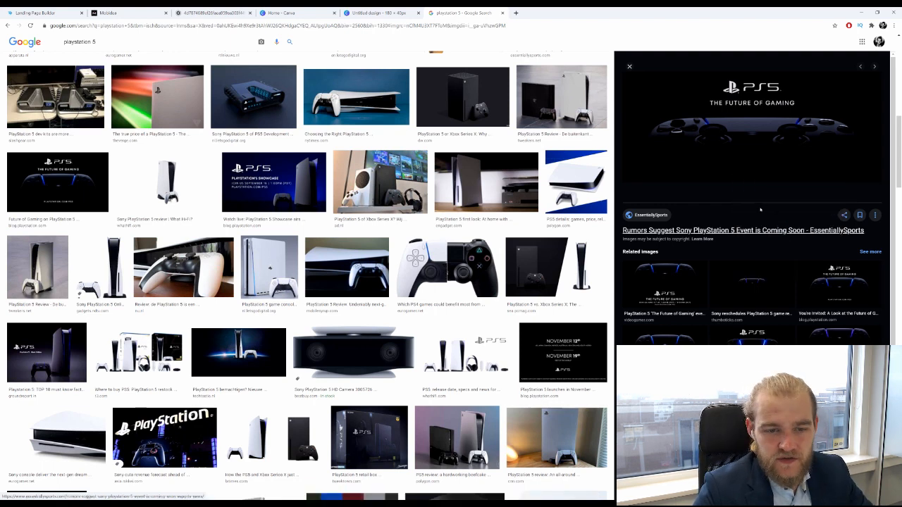
key(Return)
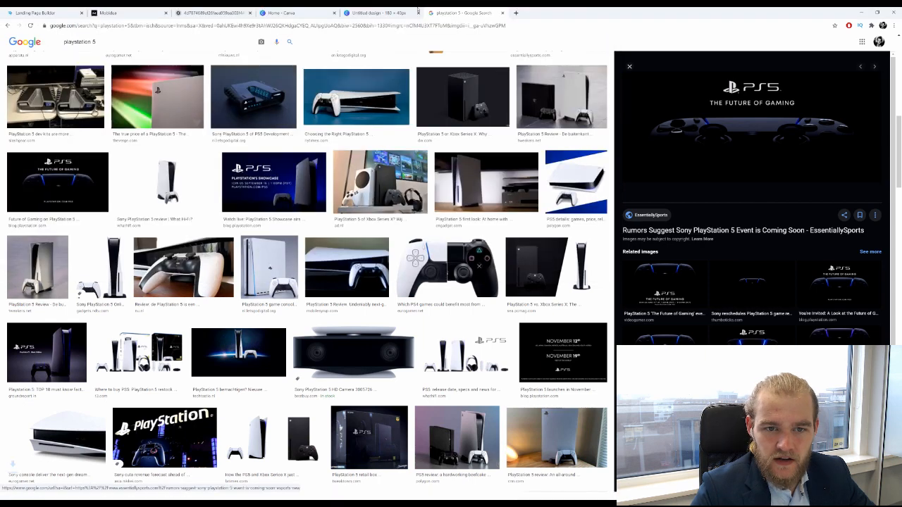
Return to the 180 × 40 px Canva design and upload the saved PS5 image to the media library
click(418, 13)
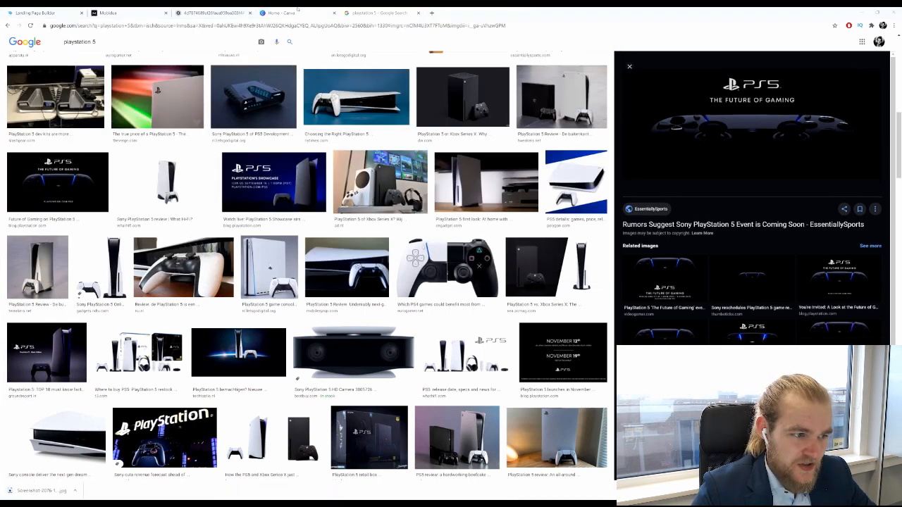
click(297, 10)
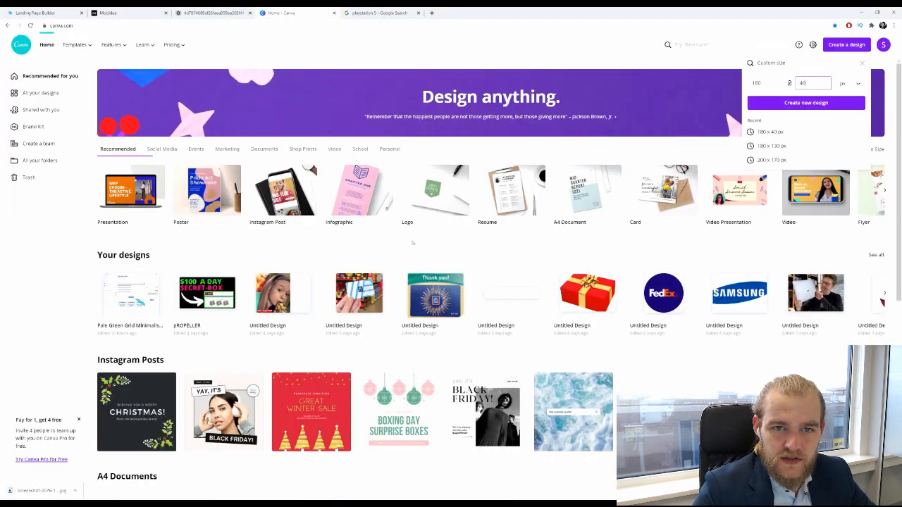
mouse_move(387, 12)
mouse_down()
mouse_move(376, 13)
mouse_move(384, 14)
mouse_up()
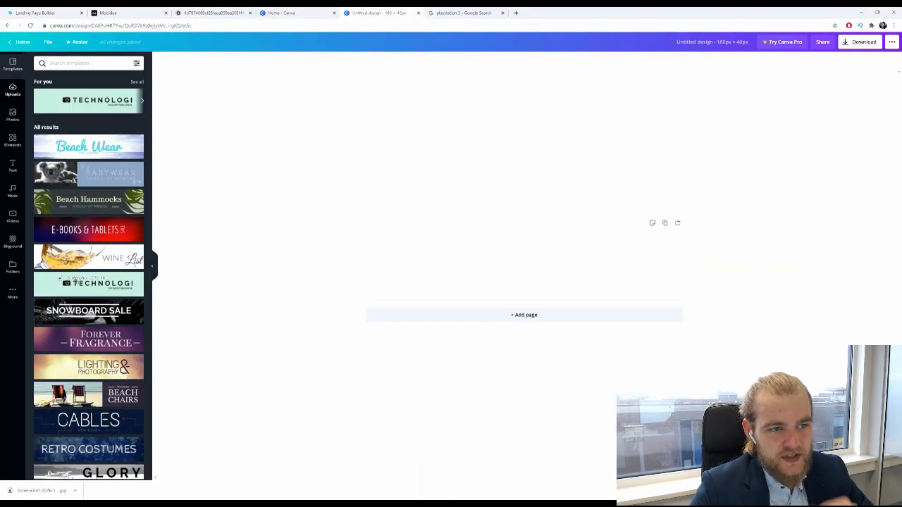
click(13, 90)
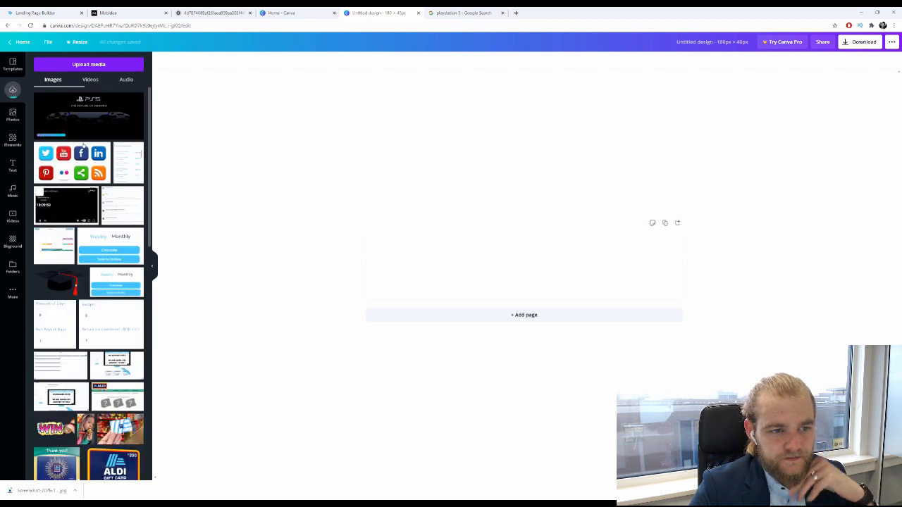
Try the uploaded PS5 controller image as the design's background, then delete it from the canvas
drag(104, 119, 388, 238)
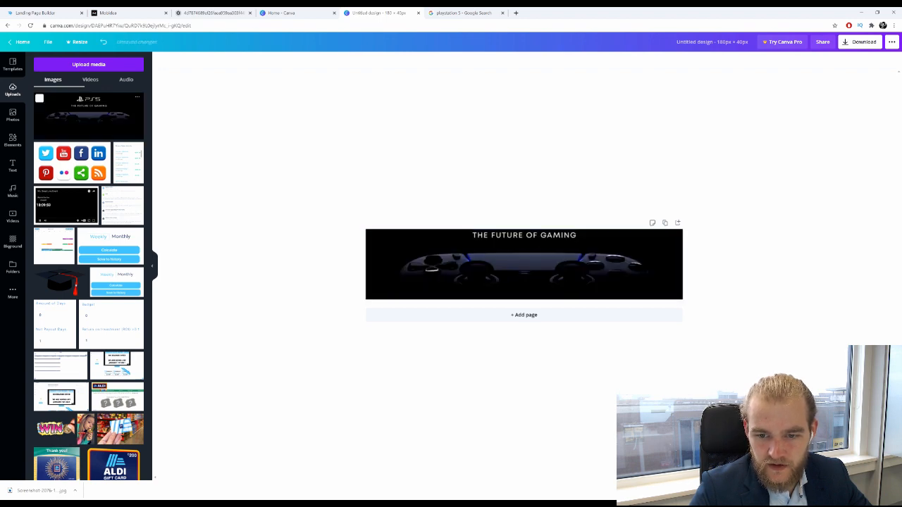
click(538, 254)
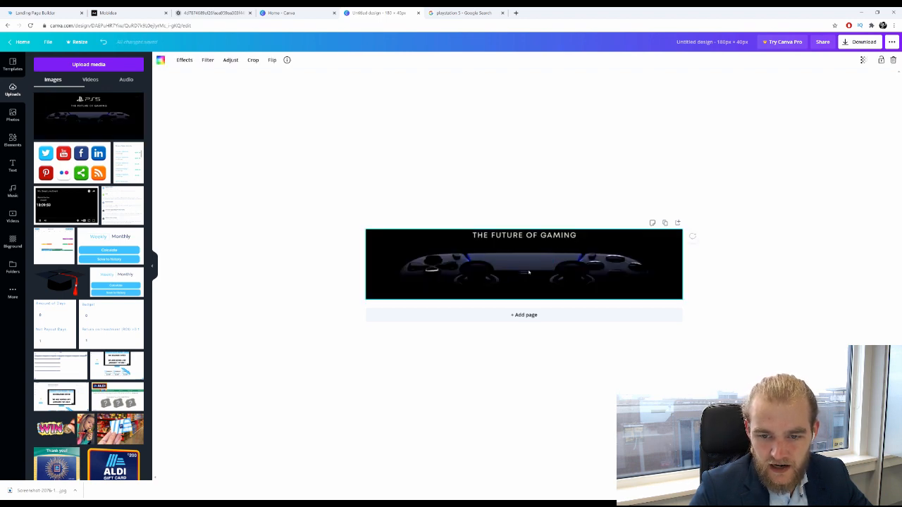
click(520, 220)
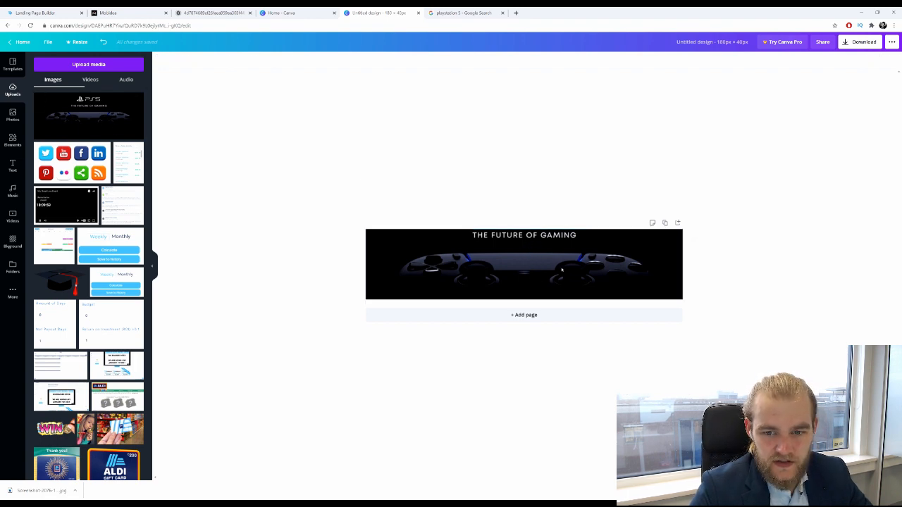
click(501, 264)
key(Delete)
Place the PS5 controller image on the canvas as a free element and enlarge it to the design's full width
drag(92, 116, 528, 259)
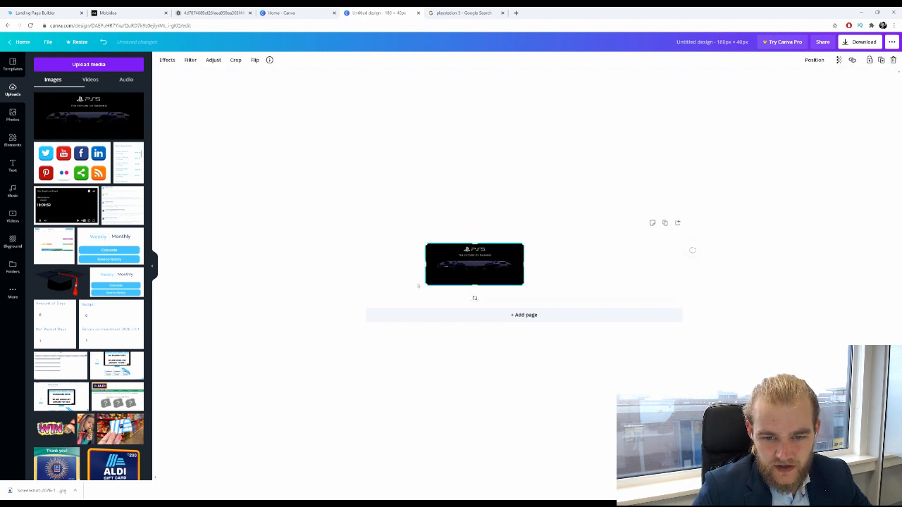
mouse_move(426, 285)
mouse_down()
mouse_move(383, 299)
mouse_move(415, 289)
mouse_up()
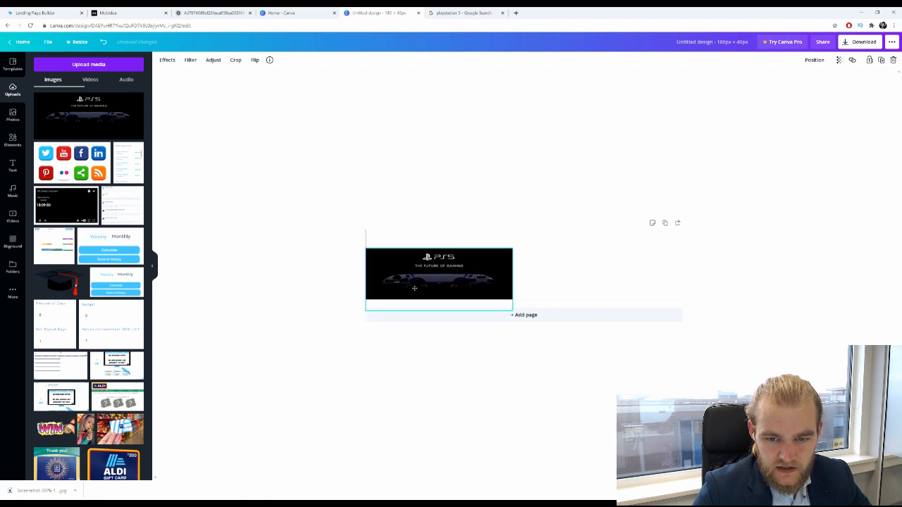
drag(518, 253, 717, 254)
drag(568, 268, 566, 286)
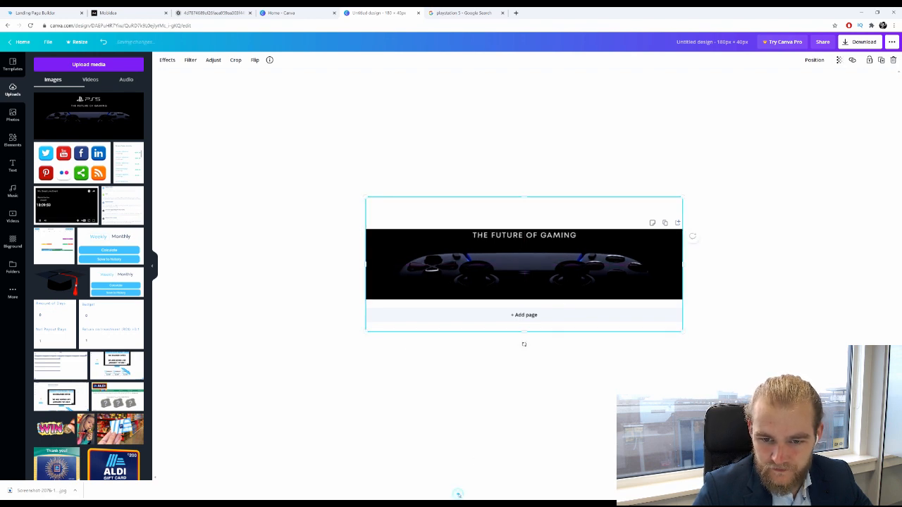
click(480, 436)
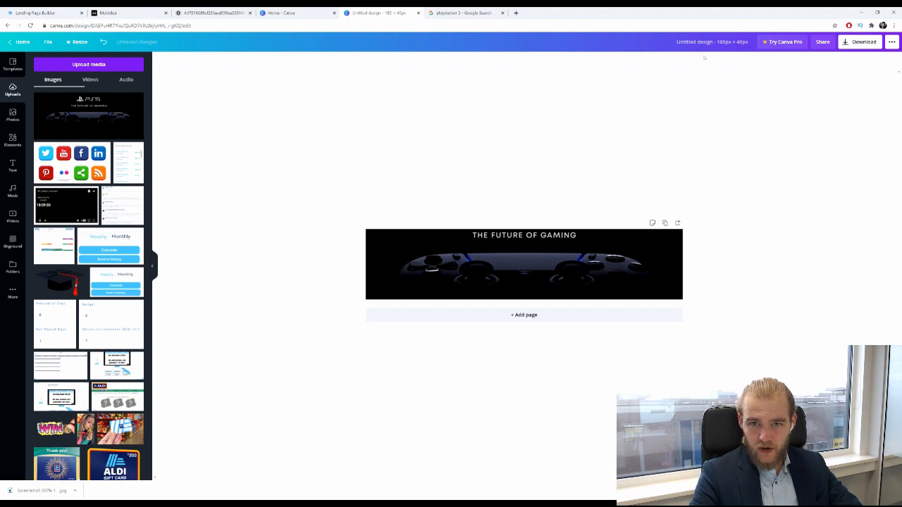
Return to the Google Images results for "playstation 5" and look for a better fitting banner image
click(464, 13)
scroll(358, 181, down, 5)
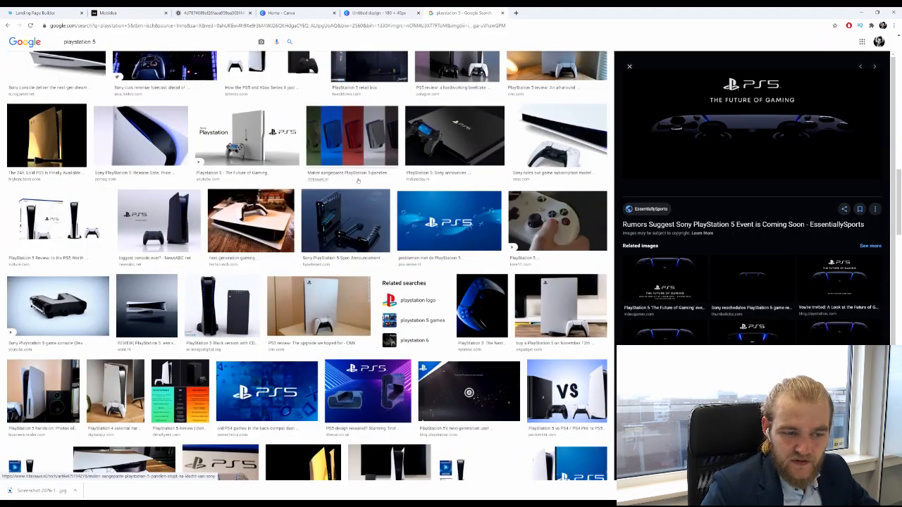
scroll(358, 180, down, 4)
scroll(313, 255, down, 4)
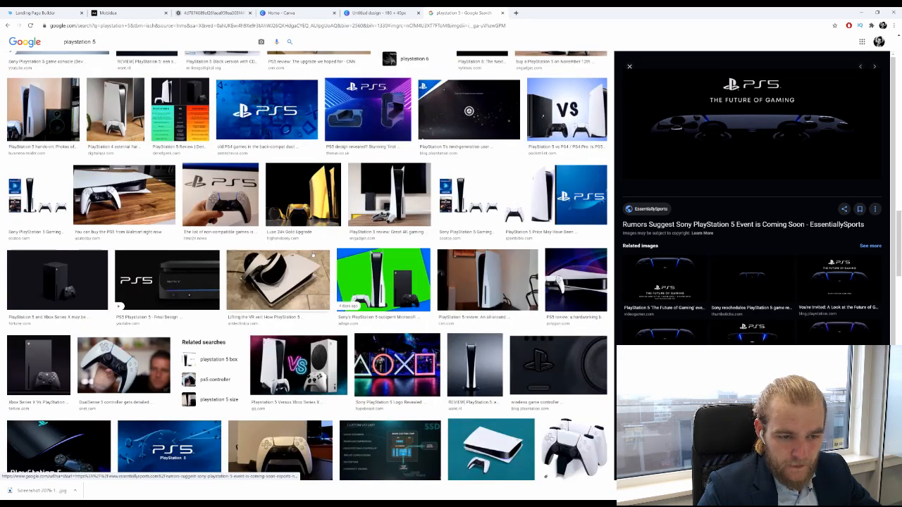
scroll(312, 255, down, 3)
scroll(311, 251, down, 4)
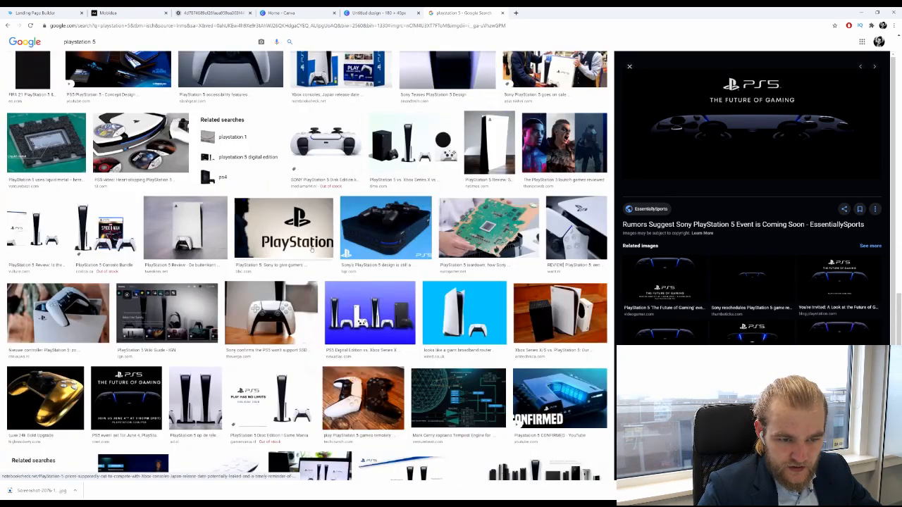
scroll(311, 249, down, 4)
scroll(315, 250, down, 4)
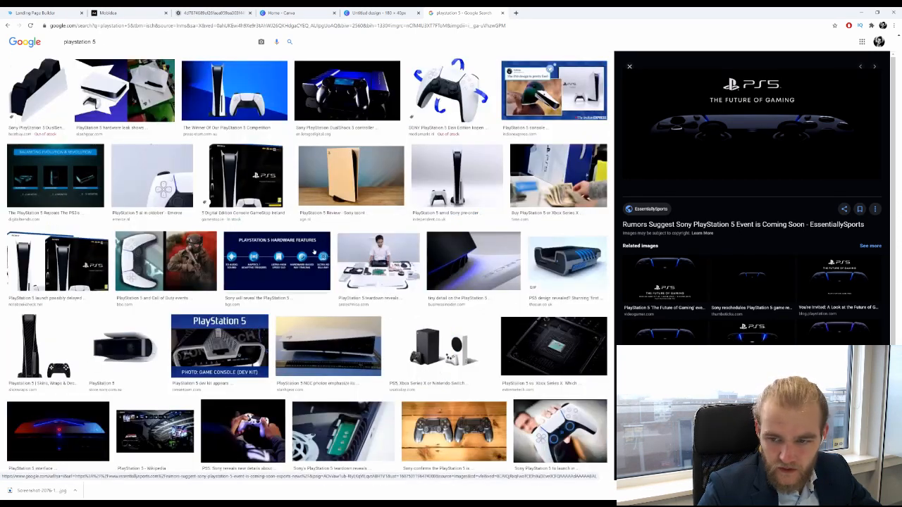
scroll(719, 275, down, 2)
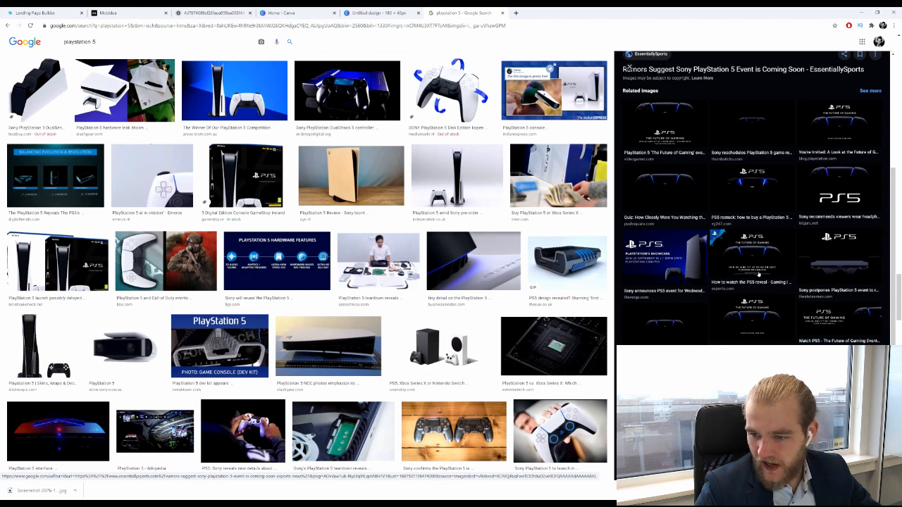
Preview the Gaming Illustrated "The Future of Gaming" image and check its related images and further search results
click(846, 315)
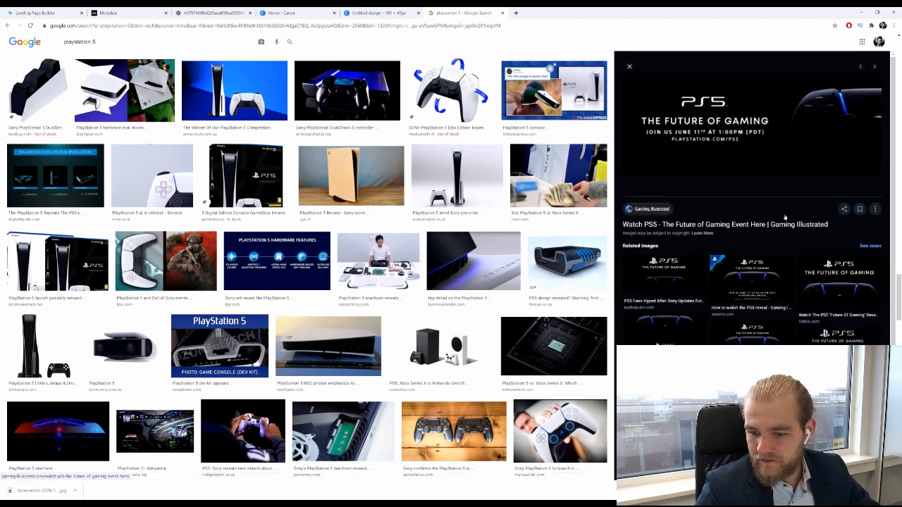
scroll(781, 219, down, 2)
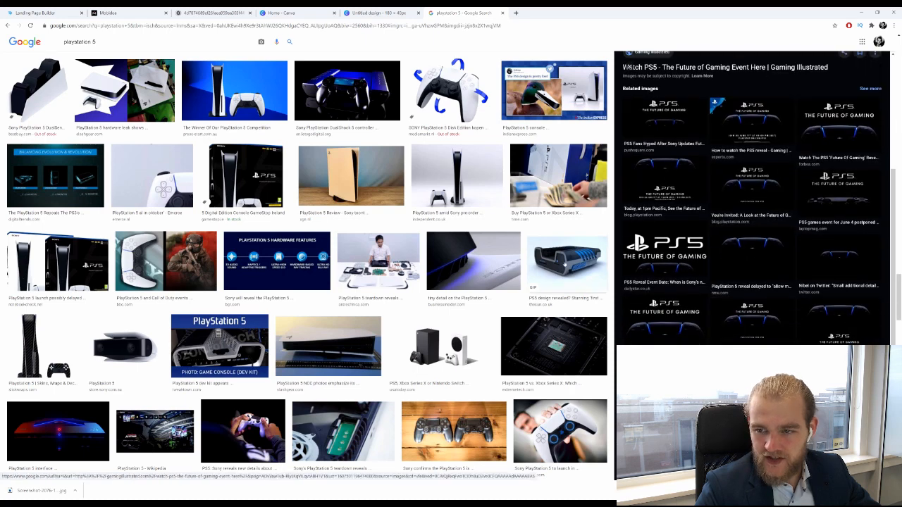
scroll(779, 224, up, 5)
right_click(771, 118)
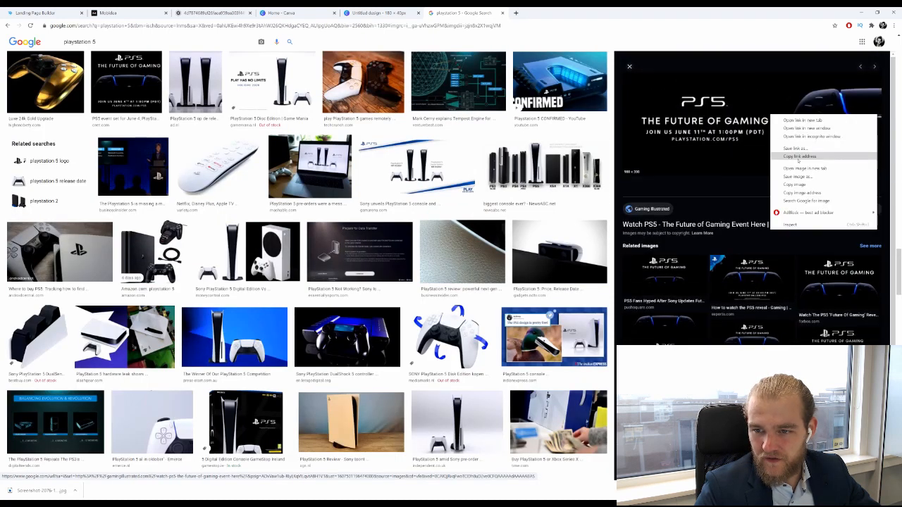
click(736, 196)
scroll(736, 196, down, 2)
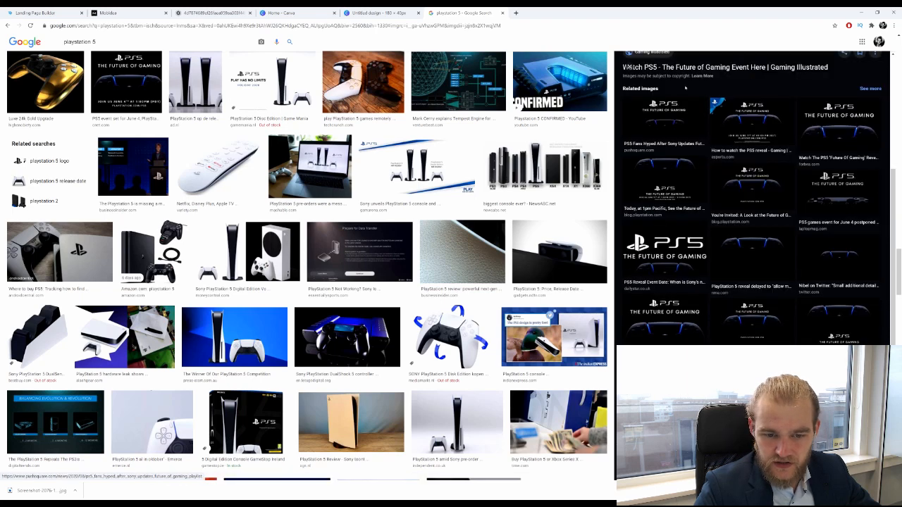
scroll(334, 284, down, 4)
scroll(333, 284, down, 12)
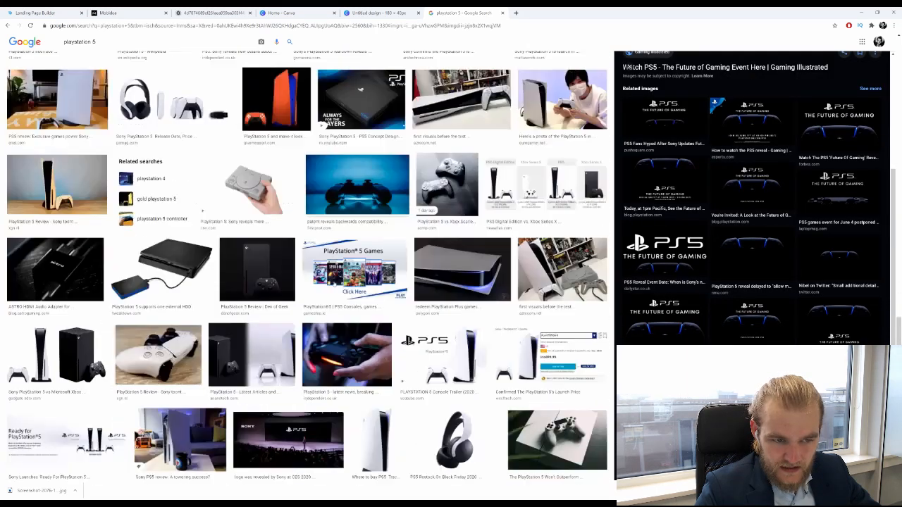
scroll(348, 280, down, 3)
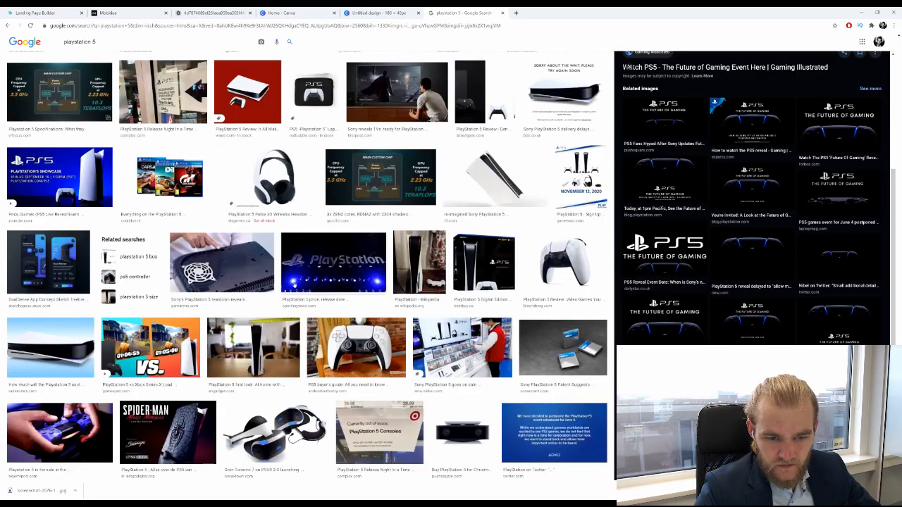
Search Google Images for "playstation 5 logo" and save the wide white FIFPlay PS5 logo to disk
click(114, 41)
text(logo)
key(Return)
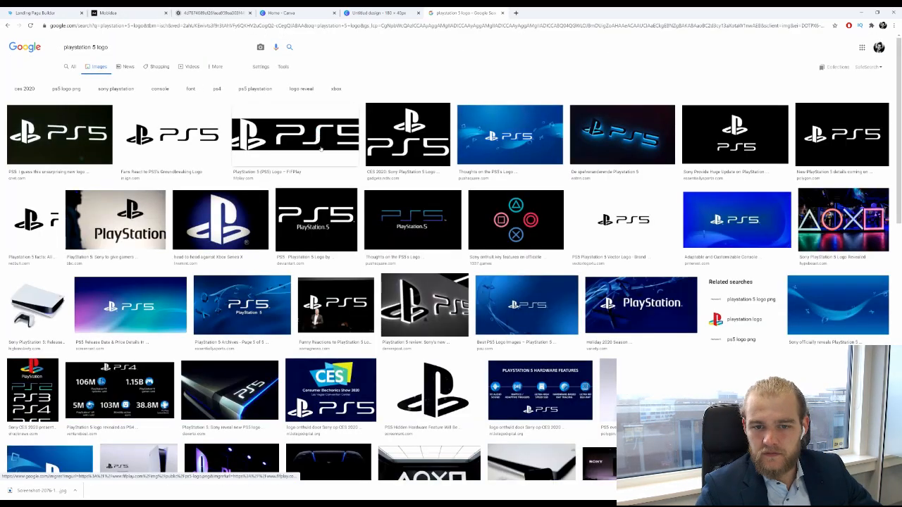
click(322, 148)
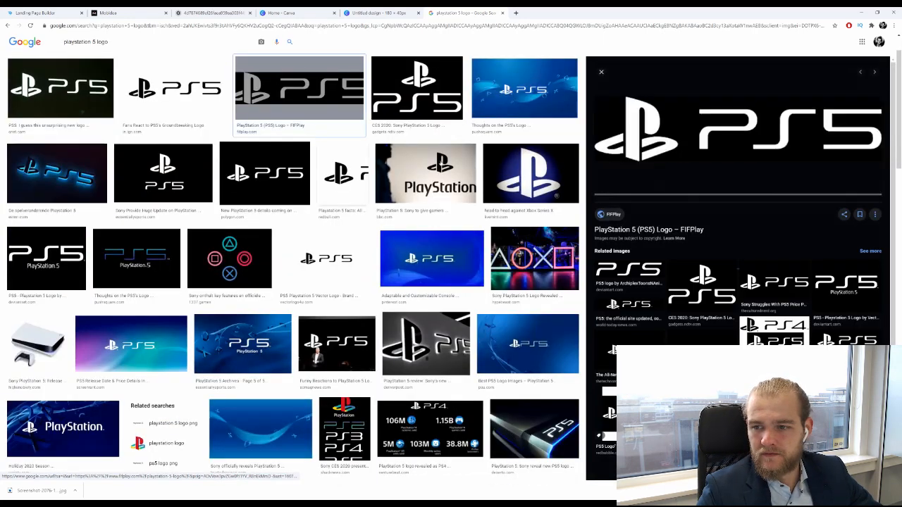
right_click(703, 133)
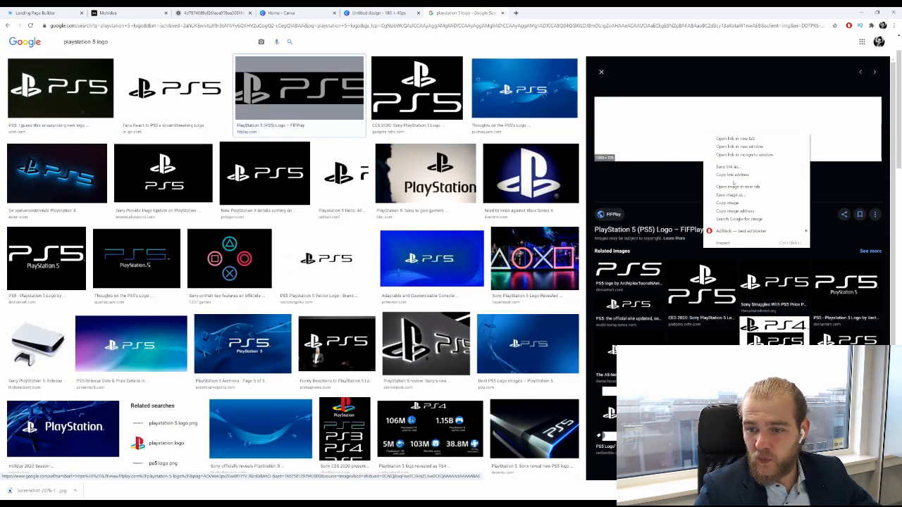
click(742, 196)
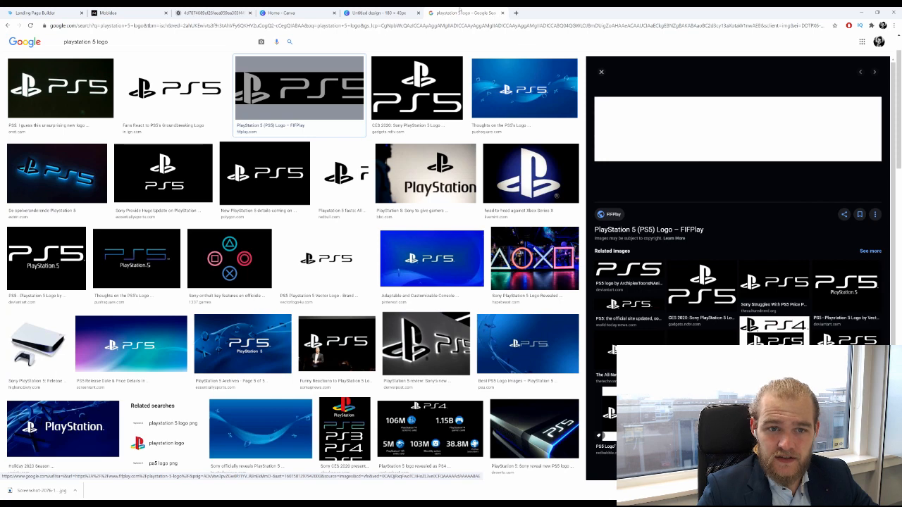
key(Return)
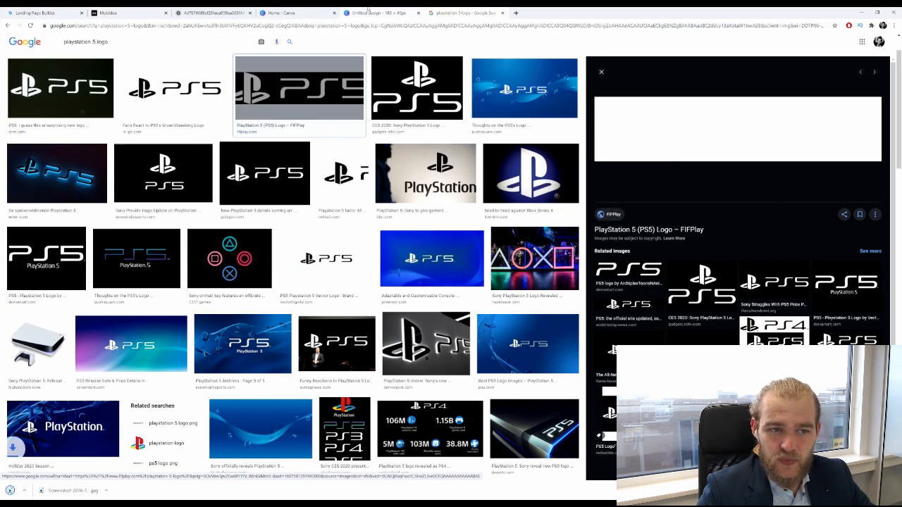
Delete the controller image from the Canva design and upload ps5-logo.png to the media library
click(381, 13)
click(589, 280)
key(Delete)
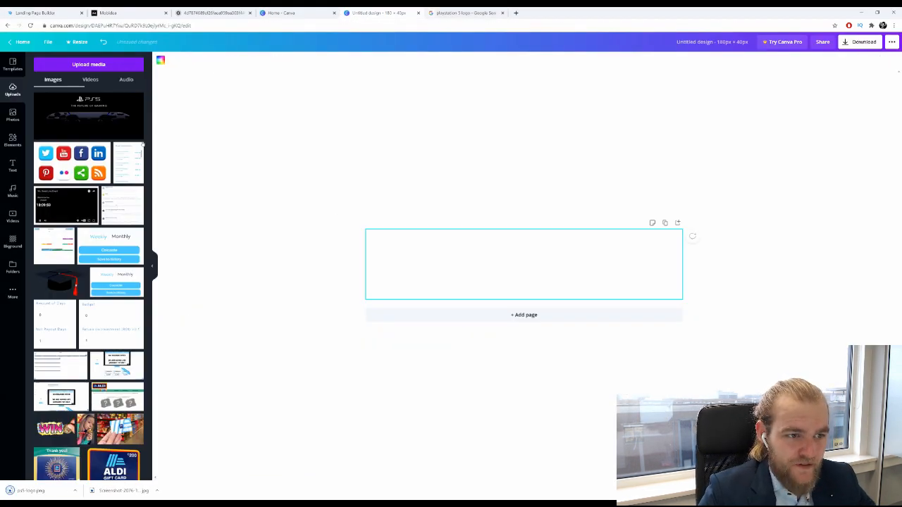
drag(29, 490, 77, 239)
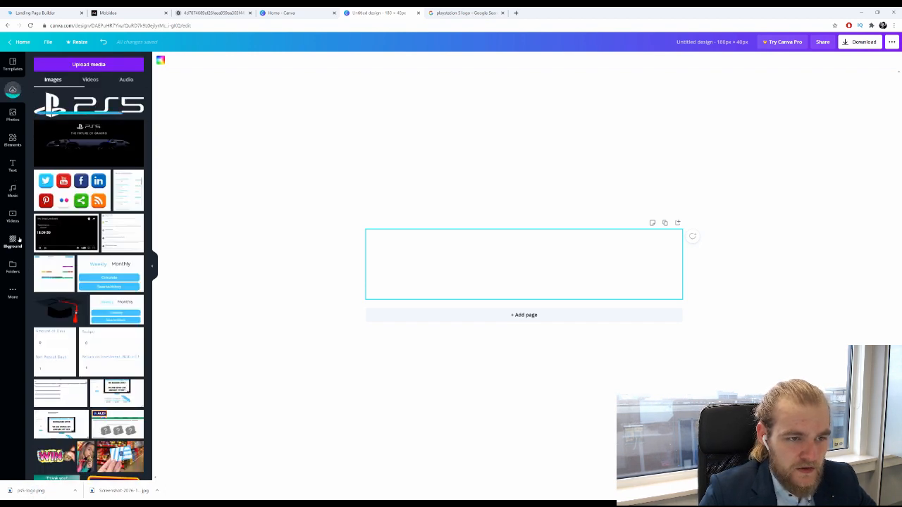
Set the design's background colour to black and open the elements library
click(13, 241)
click(68, 83)
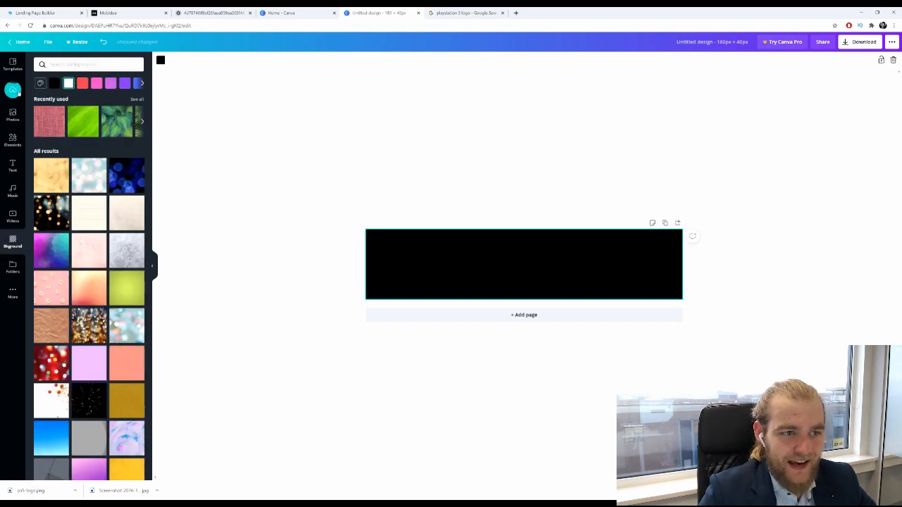
click(13, 139)
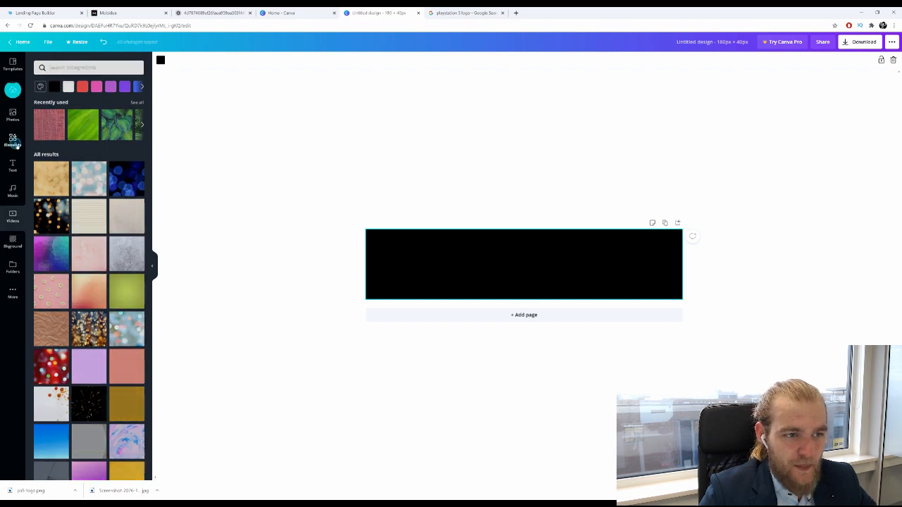
Place the uploaded white PS5 logo on the black canvas, enlarge it to nearly fill the banner and centre it
click(13, 89)
drag(81, 106, 372, 242)
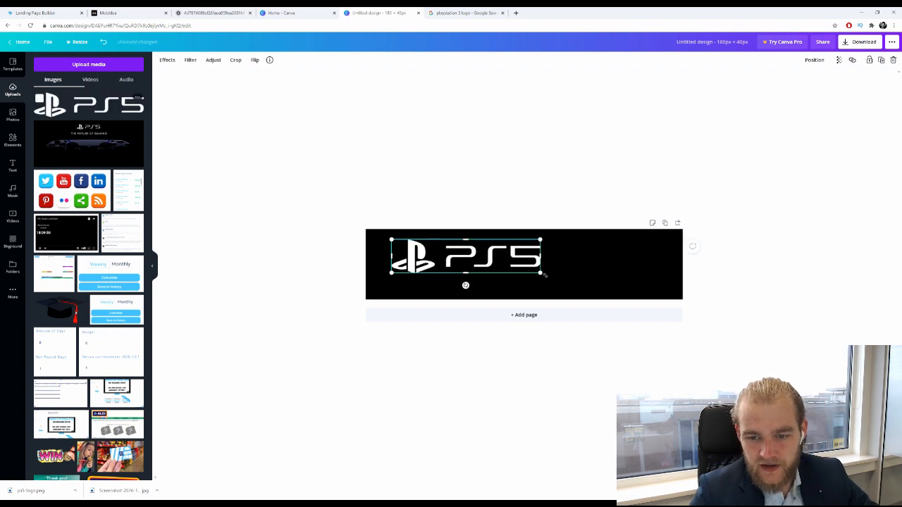
drag(699, 322, 668, 301)
drag(393, 242, 372, 236)
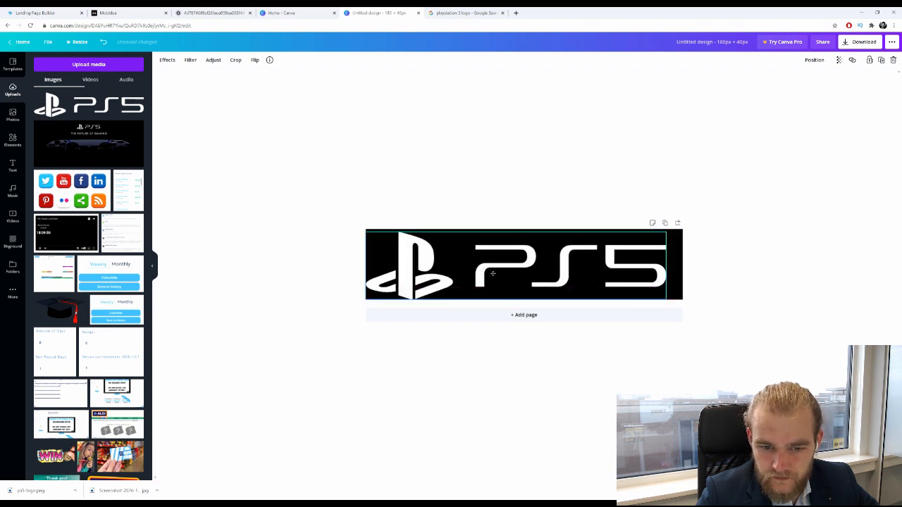
drag(592, 266, 591, 267)
drag(668, 236, 678, 235)
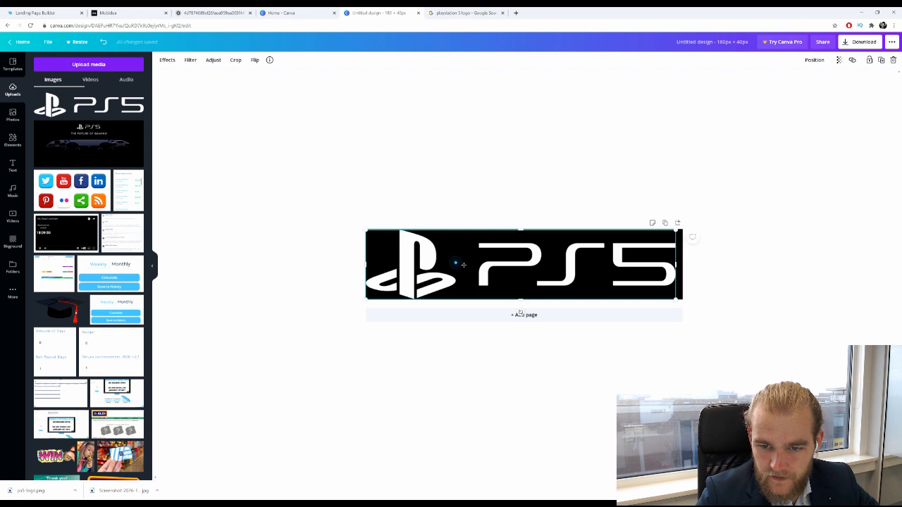
mouse_move(459, 258)
mouse_down()
mouse_move(470, 265)
mouse_move(462, 265)
mouse_up()
click(278, 398)
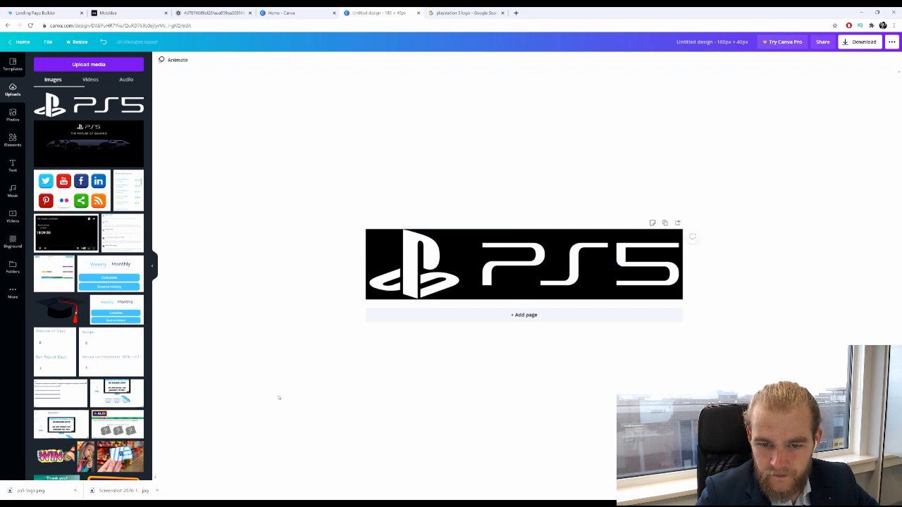
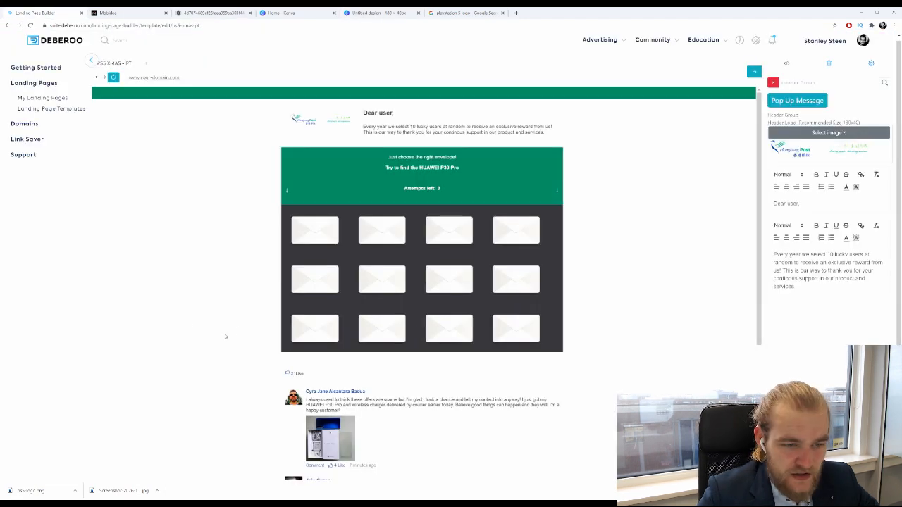
In the Deberoo landing page builder, upload Untitled design (6) from Downloads as the header logo
click(830, 133)
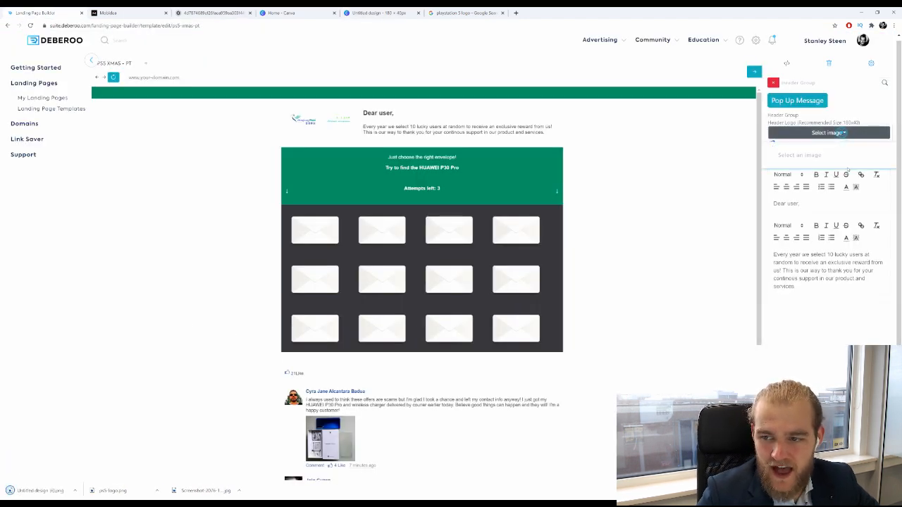
click(874, 155)
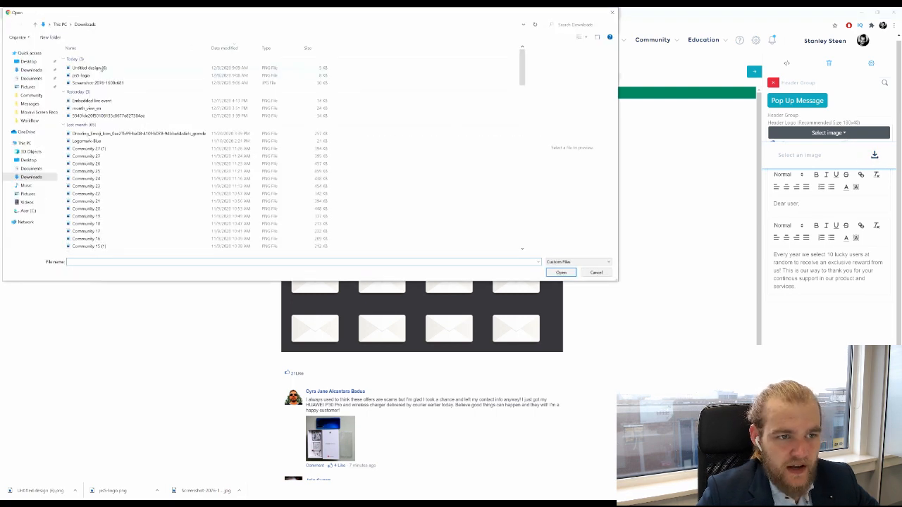
click(101, 69)
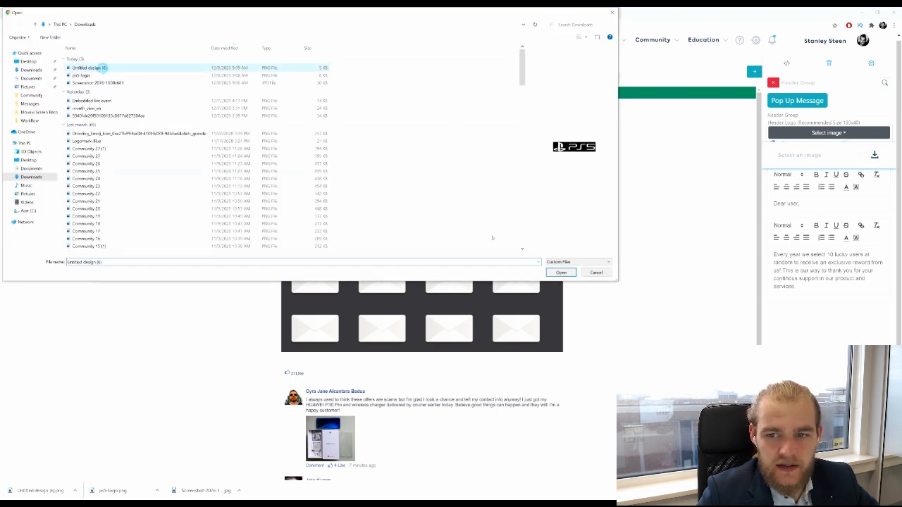
click(561, 272)
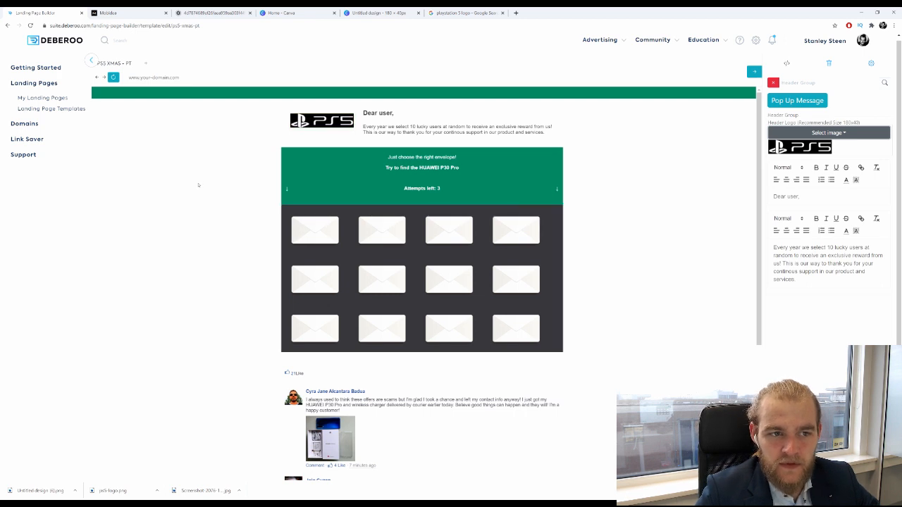
click(252, 94)
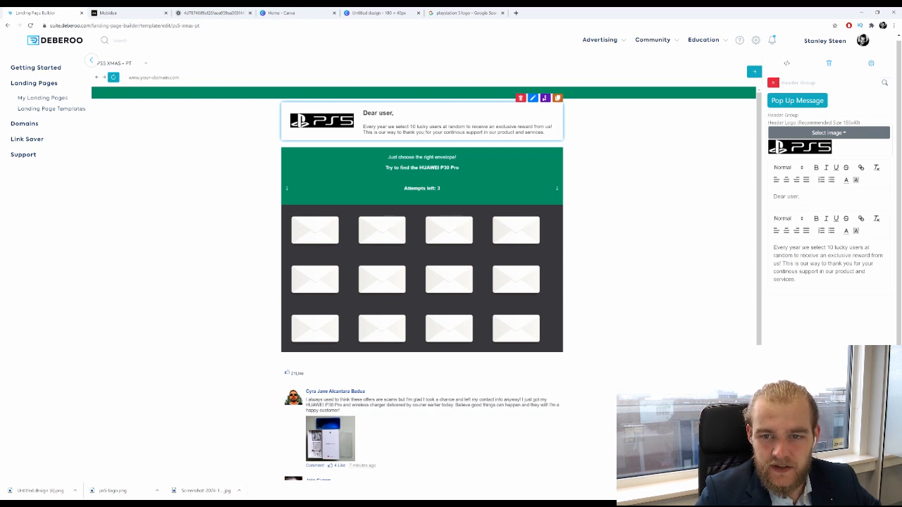
Replace the header paragraph under "Dear user," with "To celebrate our new generation of Playstation"
click(812, 196)
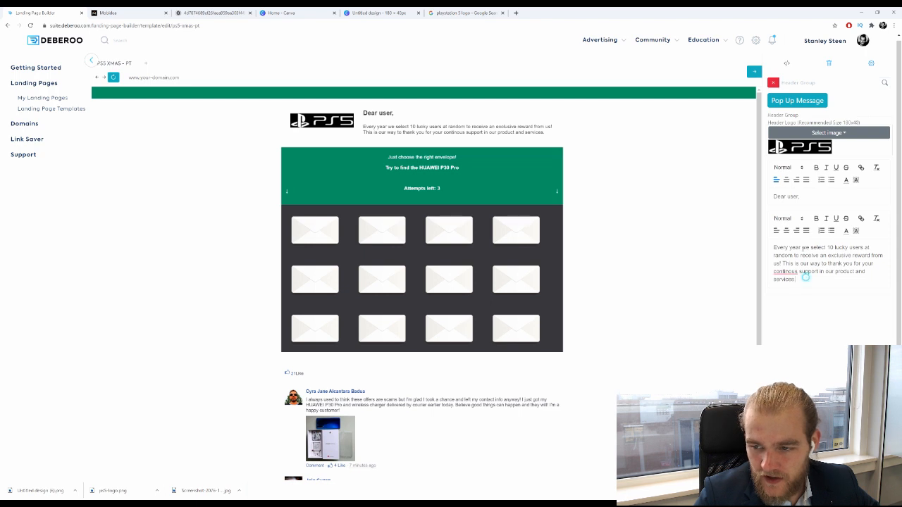
drag(802, 280, 772, 242)
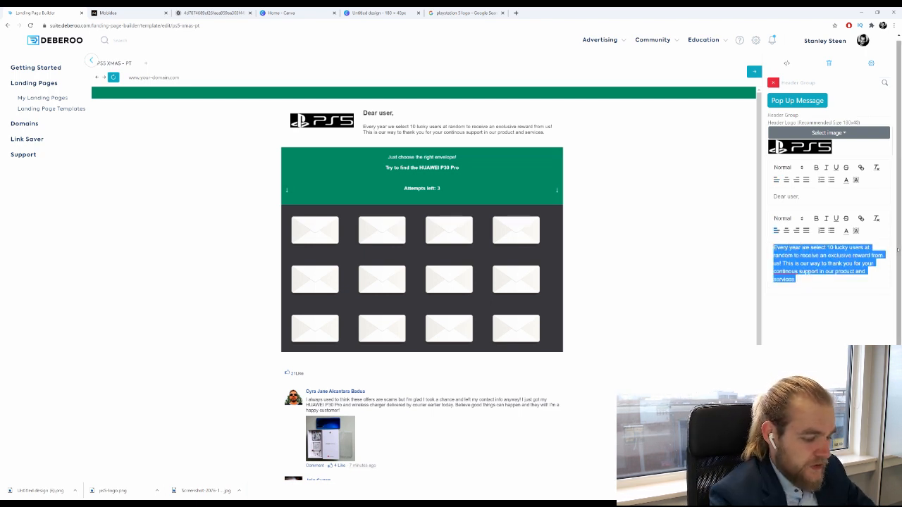
text(To)
key(BackSpace)
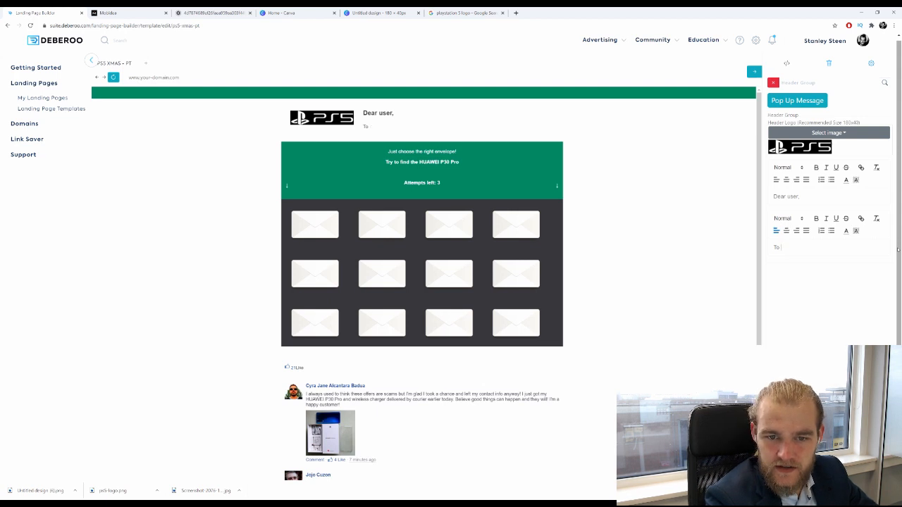
text(celebrate yo)
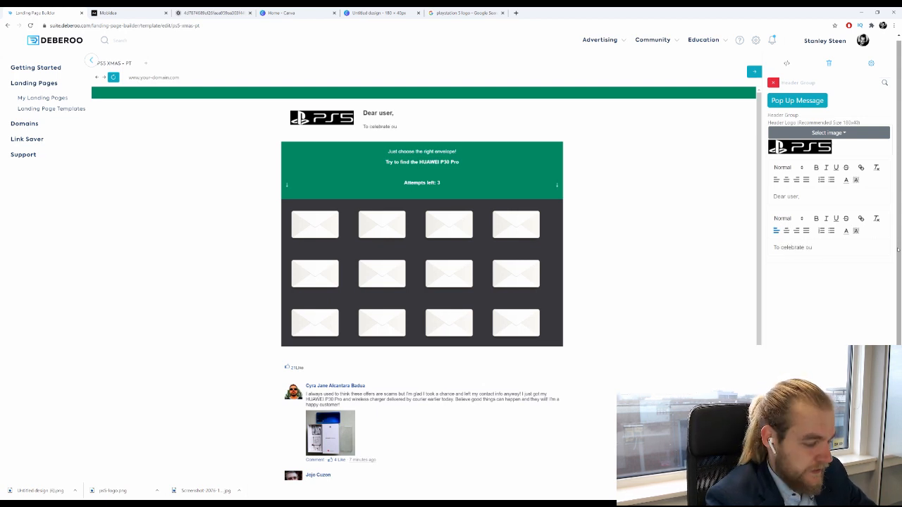
text(r new generation of Playstati)
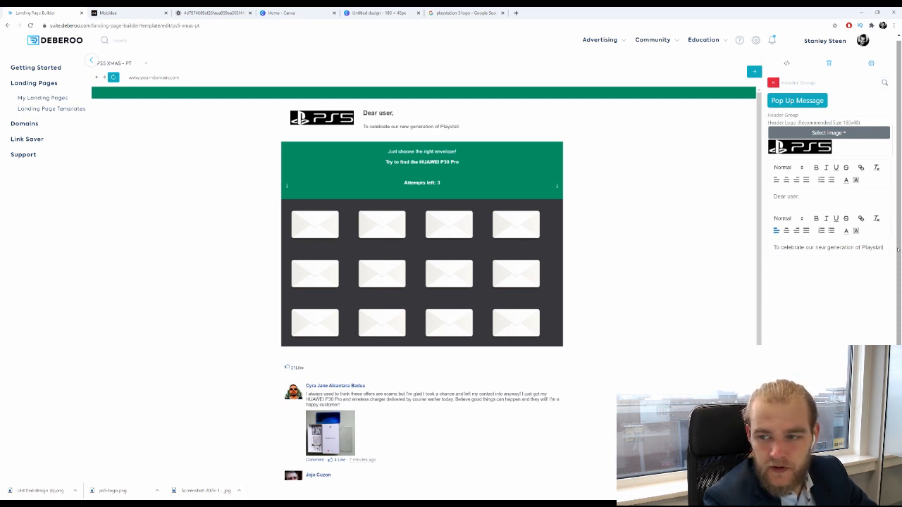
text(on)
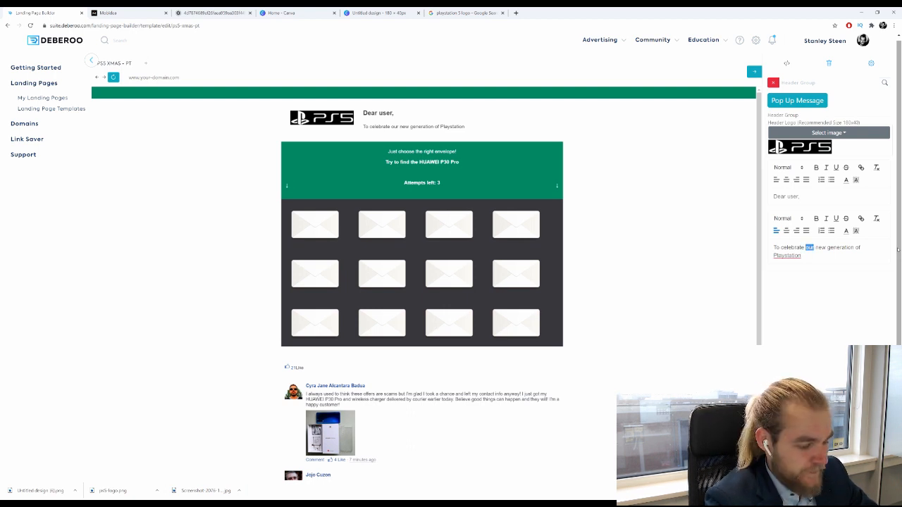
Change "our" to "the" in the header paragraph and continue it with ", we decided to give away 10 Playstation 5"
text(the)
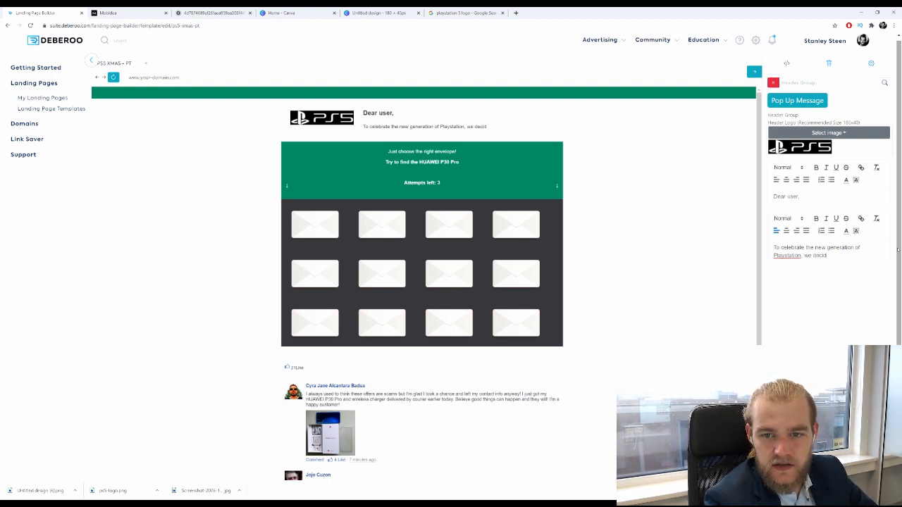
text(, we decided to)
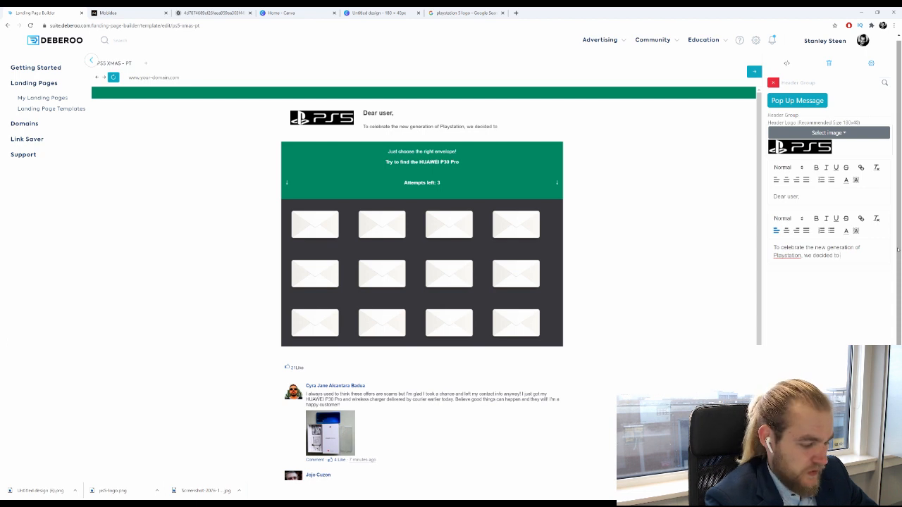
text( five awa)
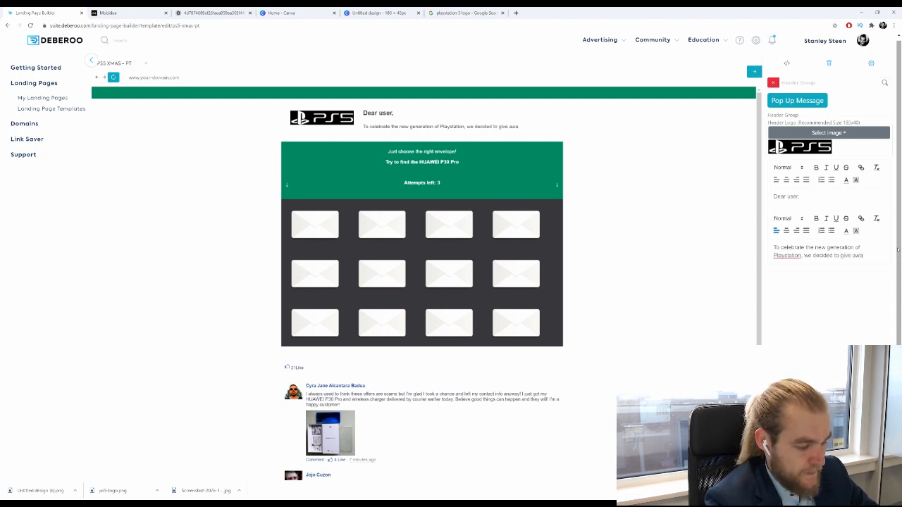
text(y 10)
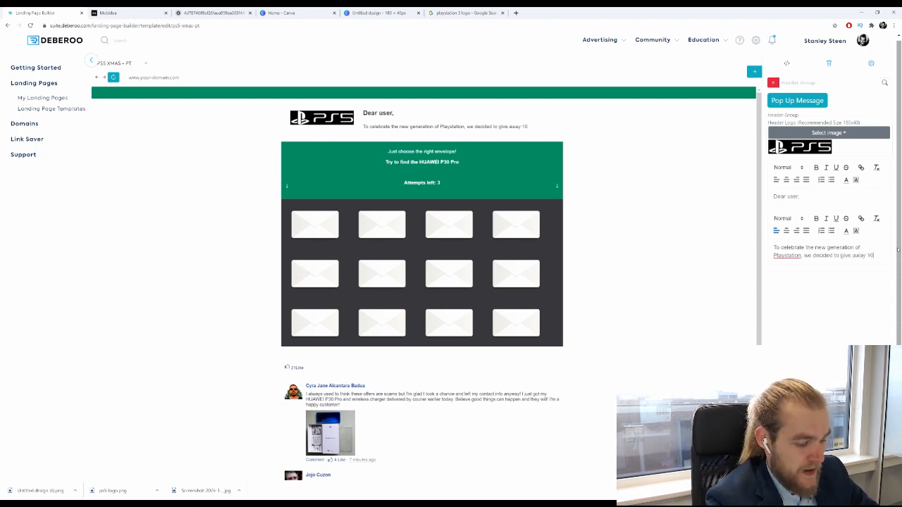
text( Pla)
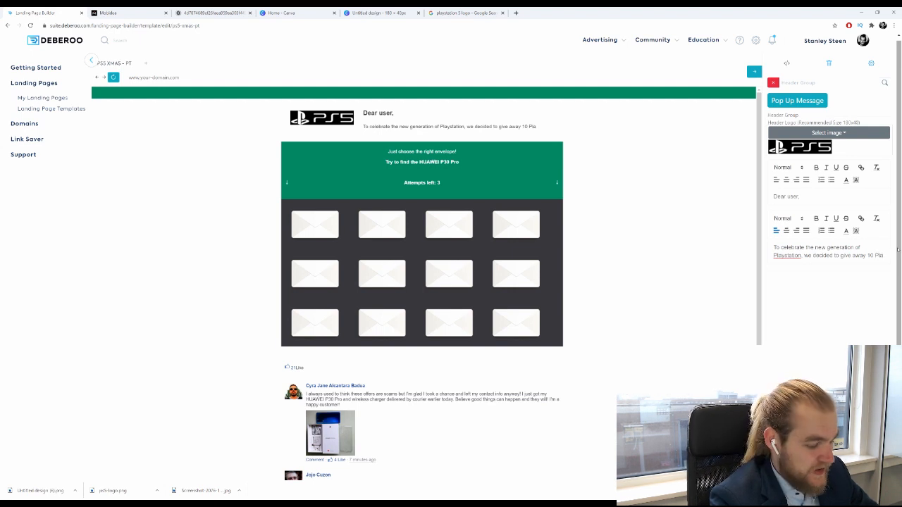
text(ysta)
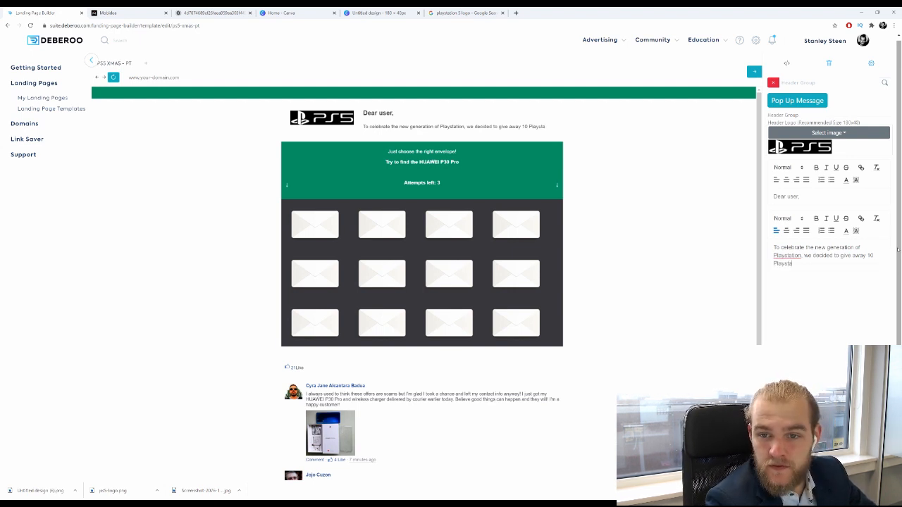
text(tion 5)
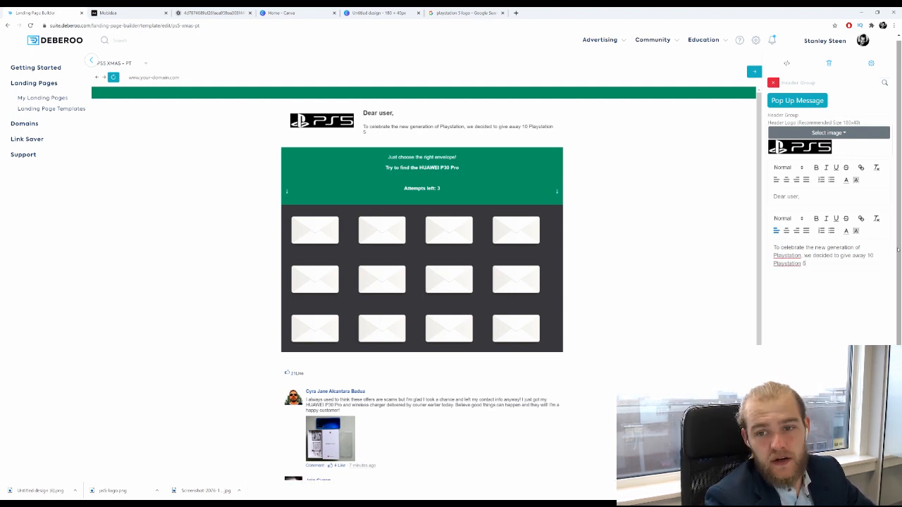
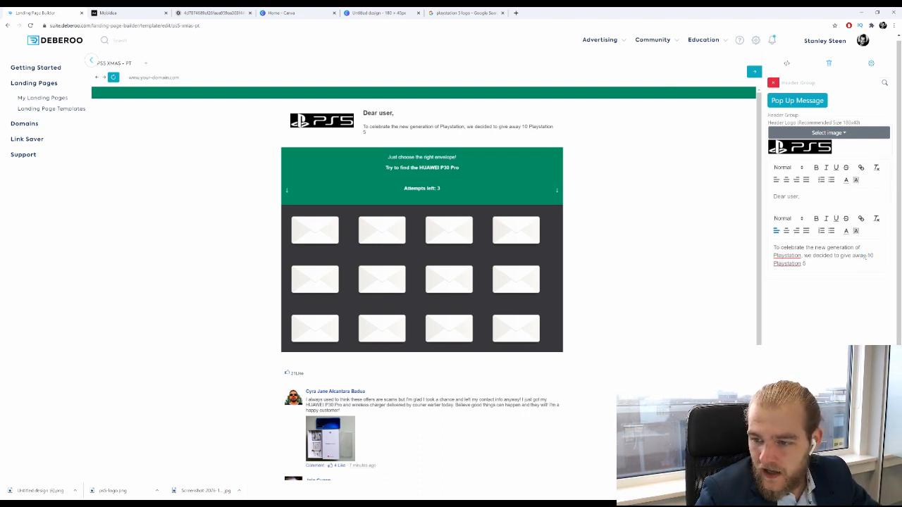
Replace "away 10" with "a" in the header paragraph and end the sentence with "to 10 lucky visitors."
drag(875, 255, 852, 257)
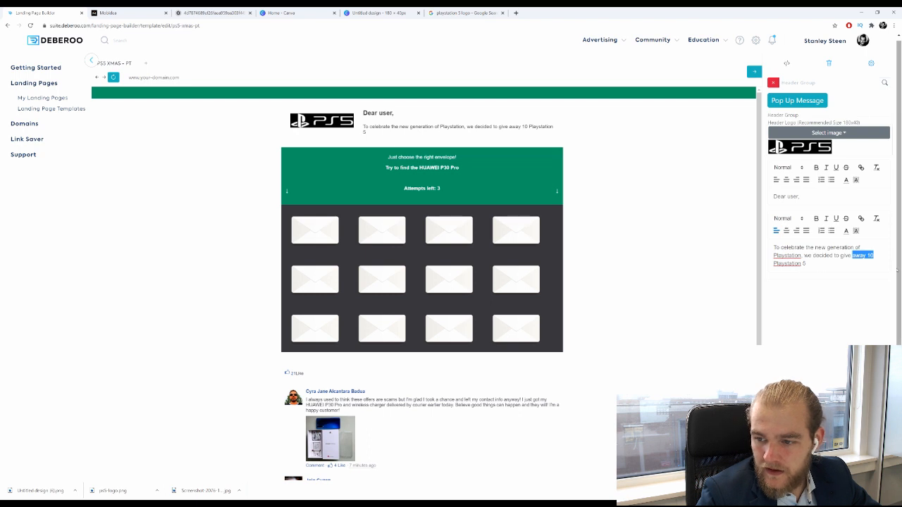
key(BackSpace)
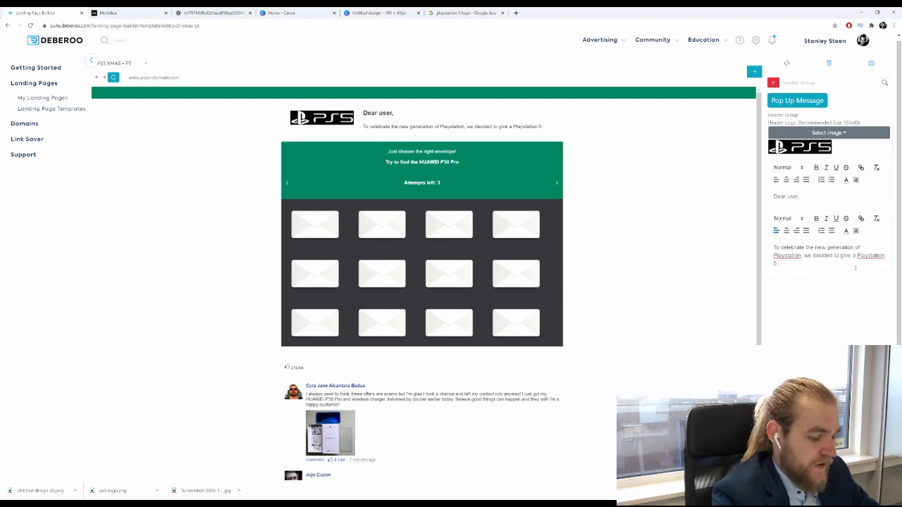
text(to 10 lucky visitors)
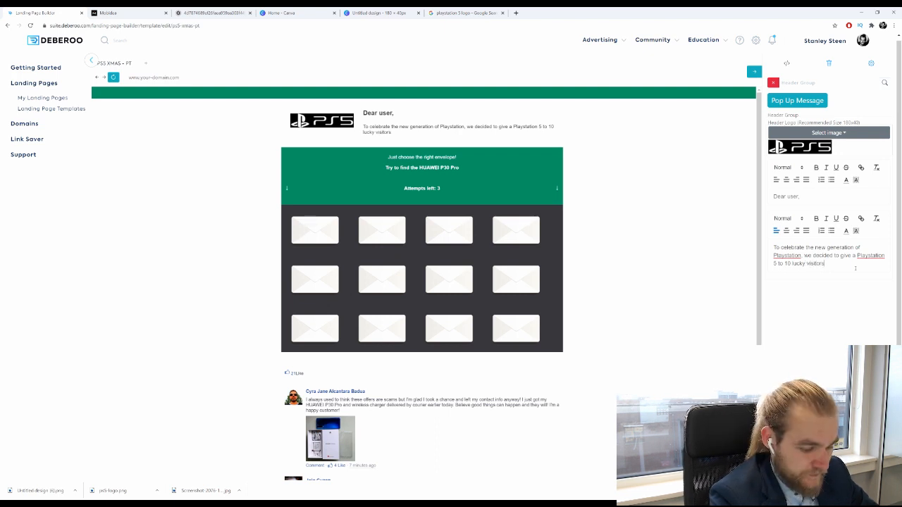
text(. )
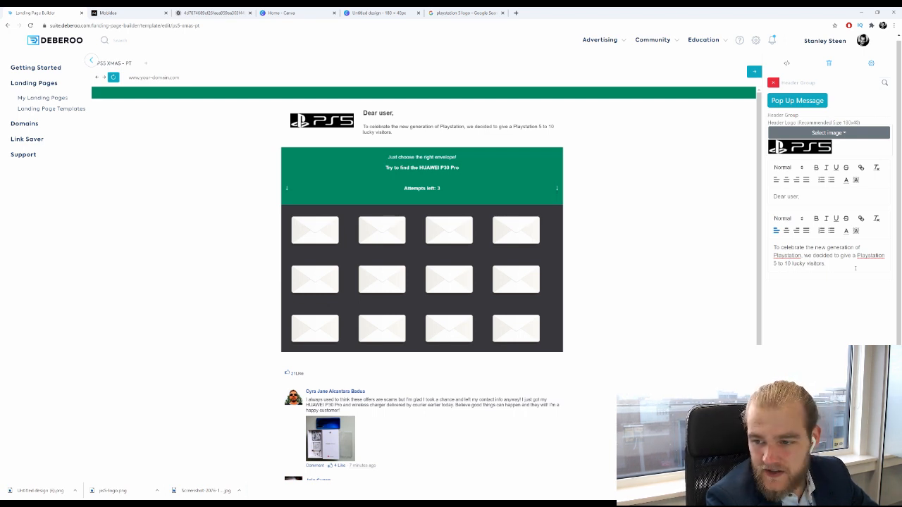
Append "Try your luck now, and see if you win one of the Playstation 5." to the header paragraph
text(Tr)
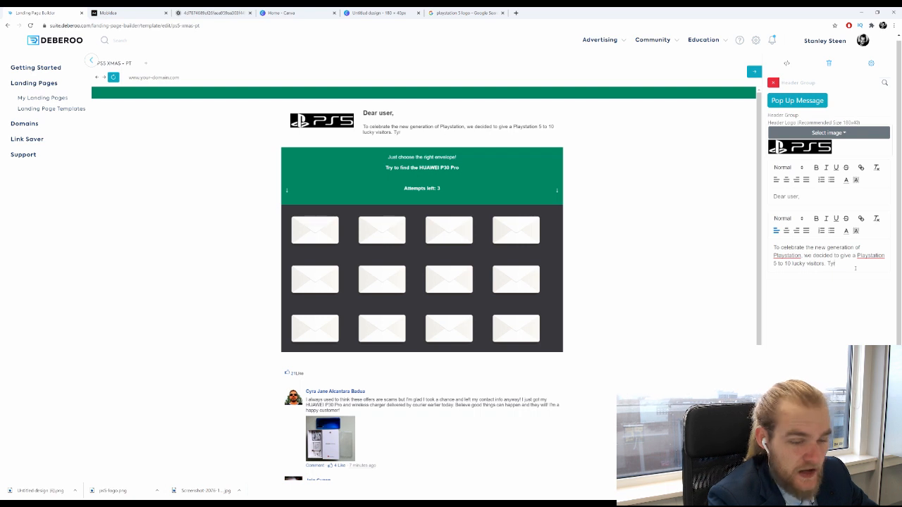
text(y)
text( your l)
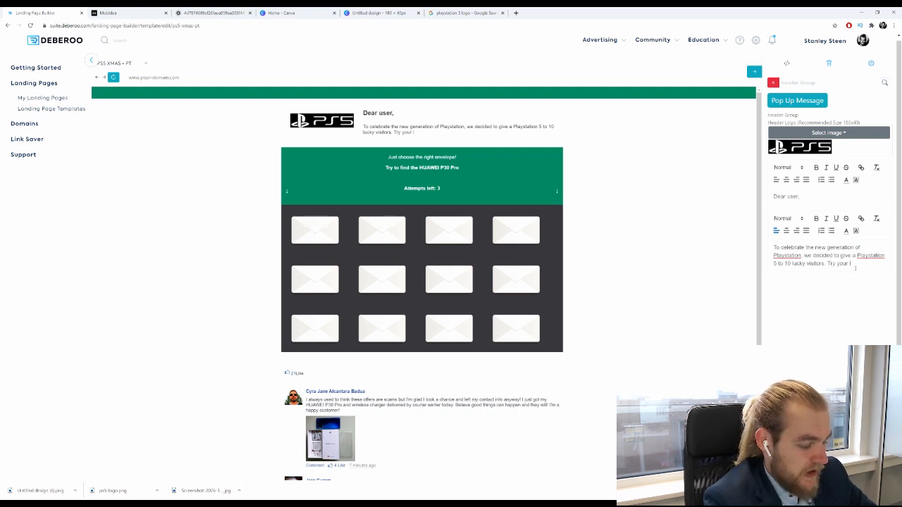
text(uck now)
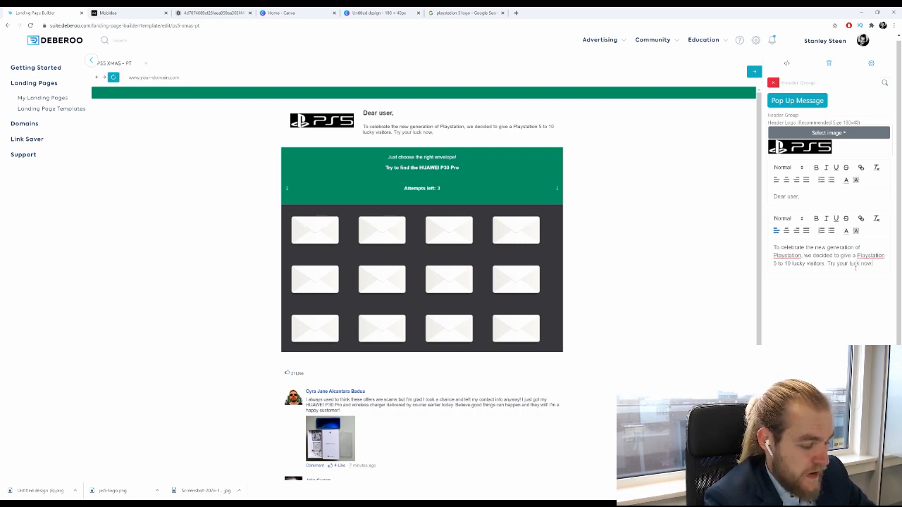
text(, and see)
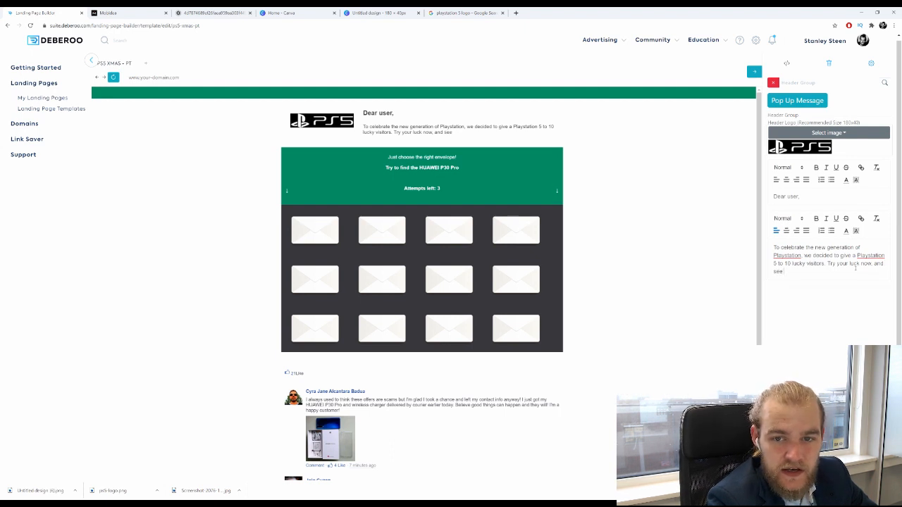
text( if you)
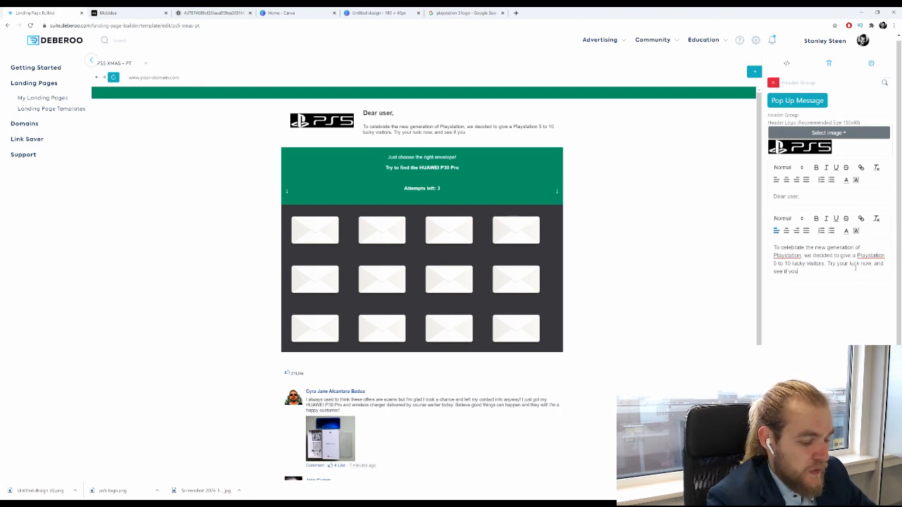
text( win one t)
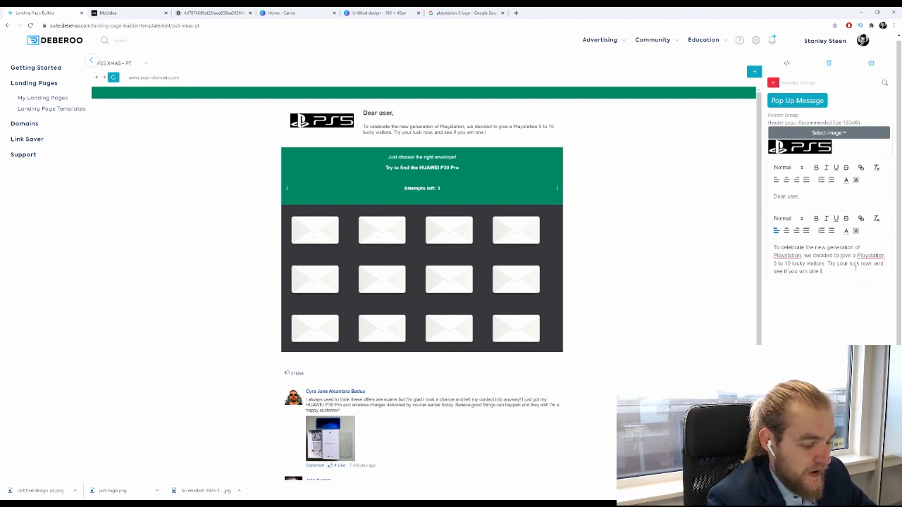
text( of the Play)
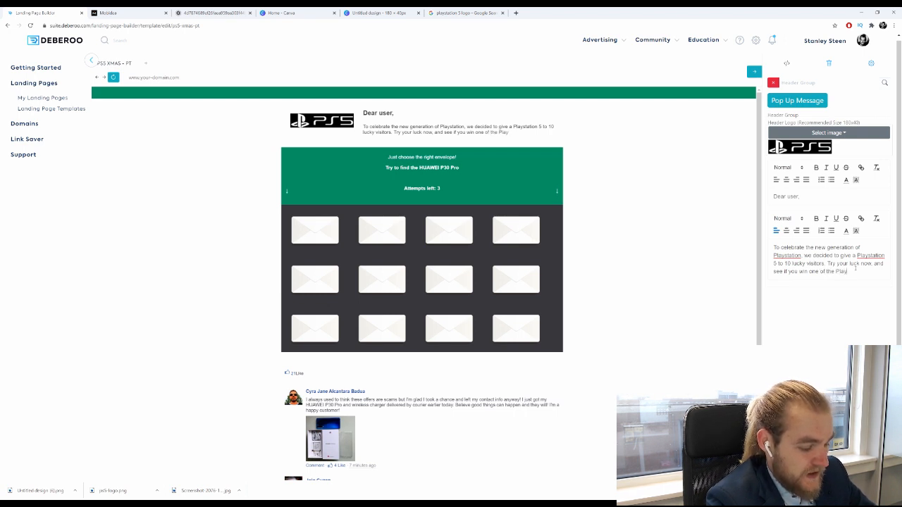
text(station 5.)
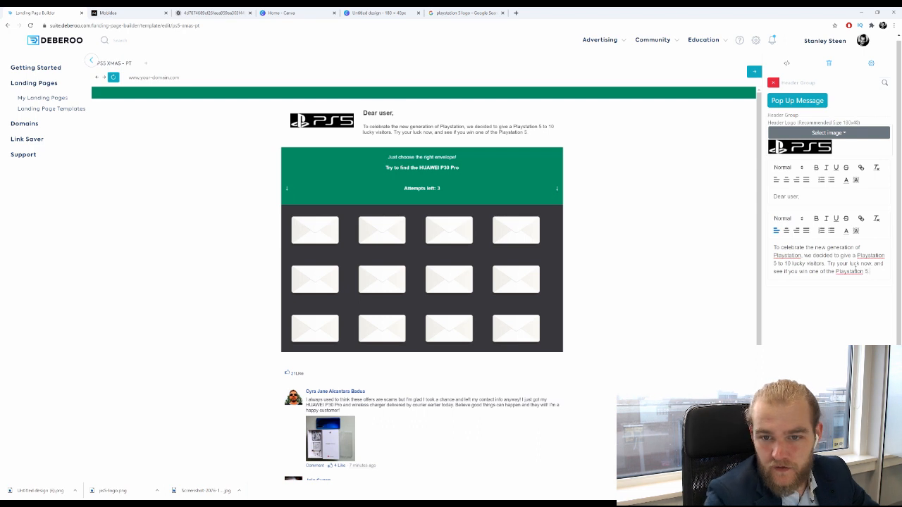
drag(900, 251, 900, 248)
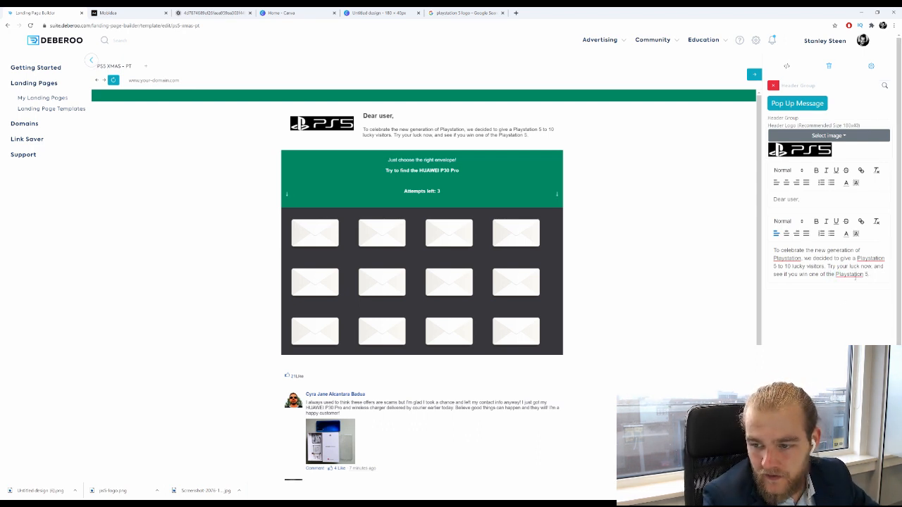
Replace "one of the" with "a" in the last sentence of the header paragraph
click(856, 277)
key(shift+Left)
key(shift+Left)
key(shift+Left)
key(shift+Left)
key(shift+Left)
key(shift+Left)
key(shift+Left)
key(shift+Left)
key(shift+Left)
key(shift+Left)
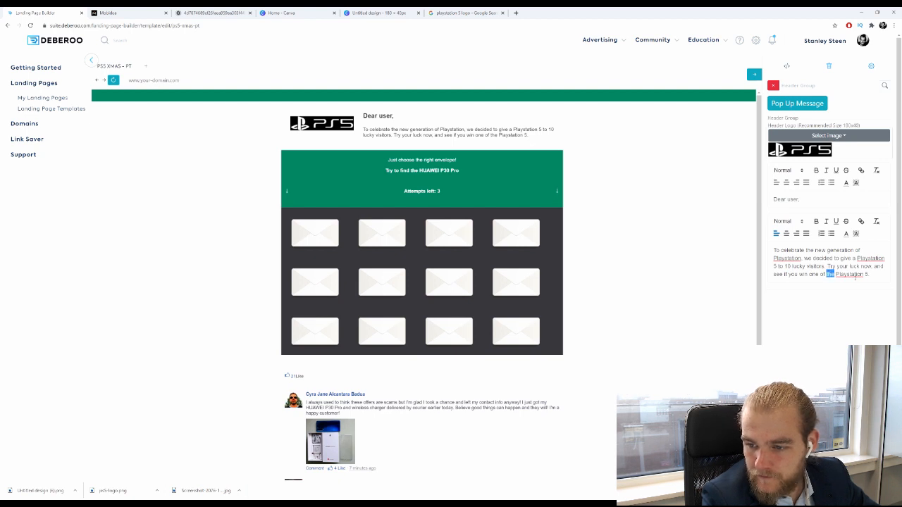
key(BackSpace)
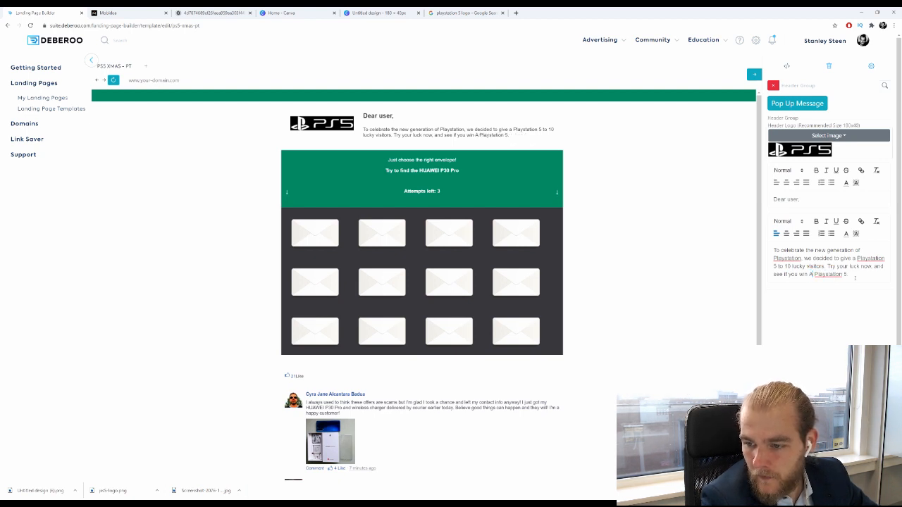
text(a)
Make "Playstation 5" bold in the last sentence of the header paragraph
key(shift+Right)
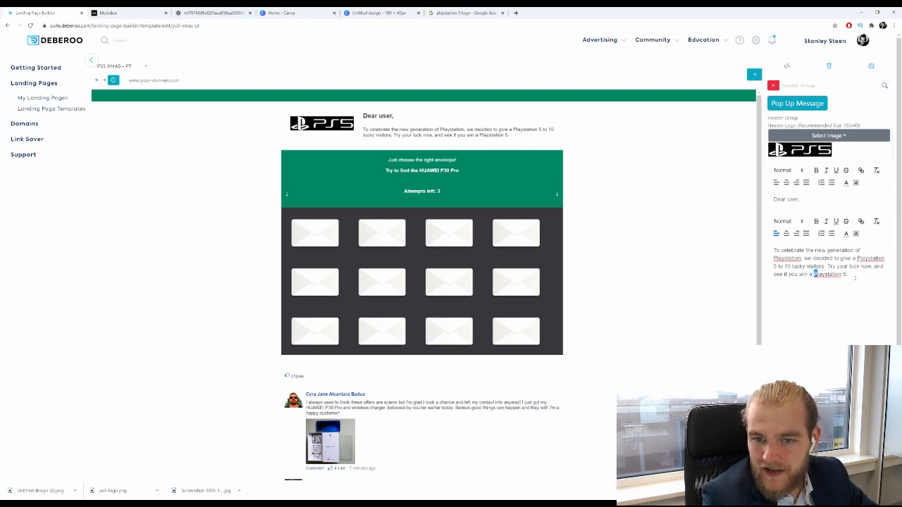
key(shift+Right)
key(shift+Right)
key(shift+Right)
key(shift+Right)
key(shift+Right)
key(shift+Right)
key(shift+Right)
key(shift+Right)
key(shift+Right)
key(shift+Right)
key(shift+Right)
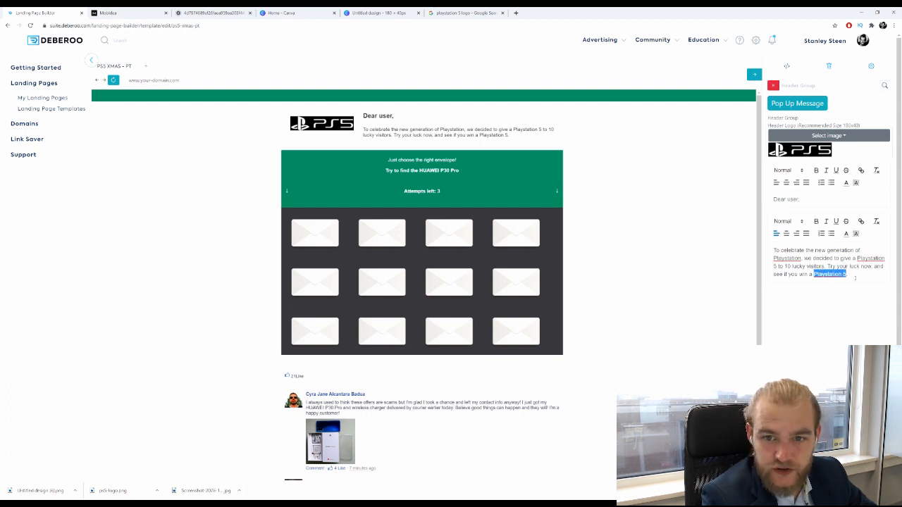
key(ctrl+b)
key(Right)
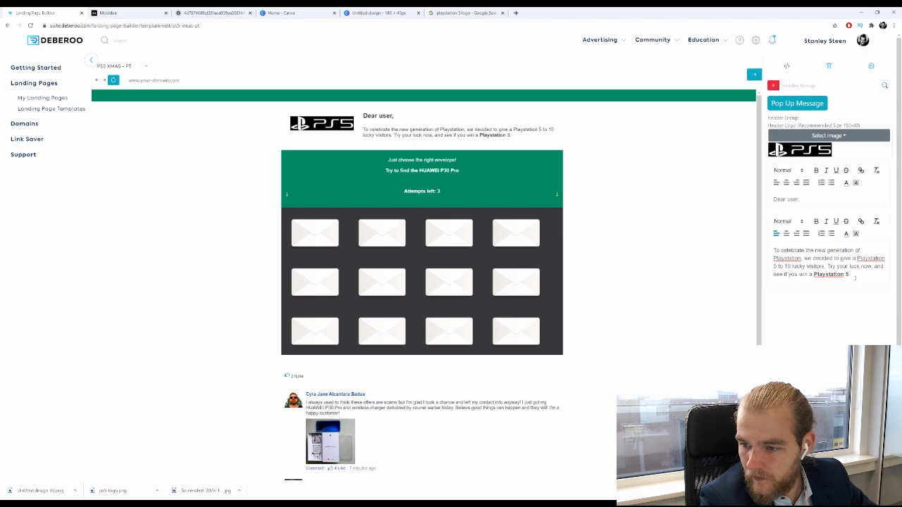
Make "Playstation 5" bold in the first sentence of the header paragraph as well
key(shift+Right)
key(shift+Down)
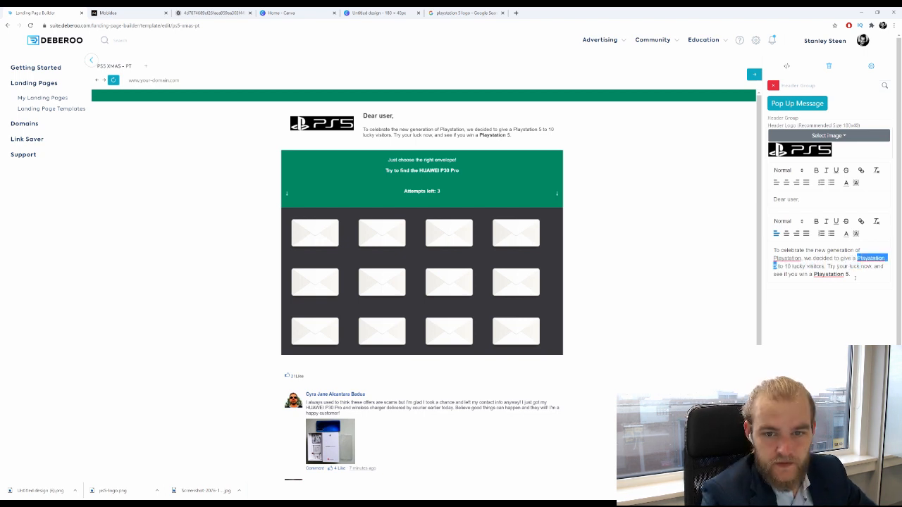
key(ctrl+b)
click(819, 324)
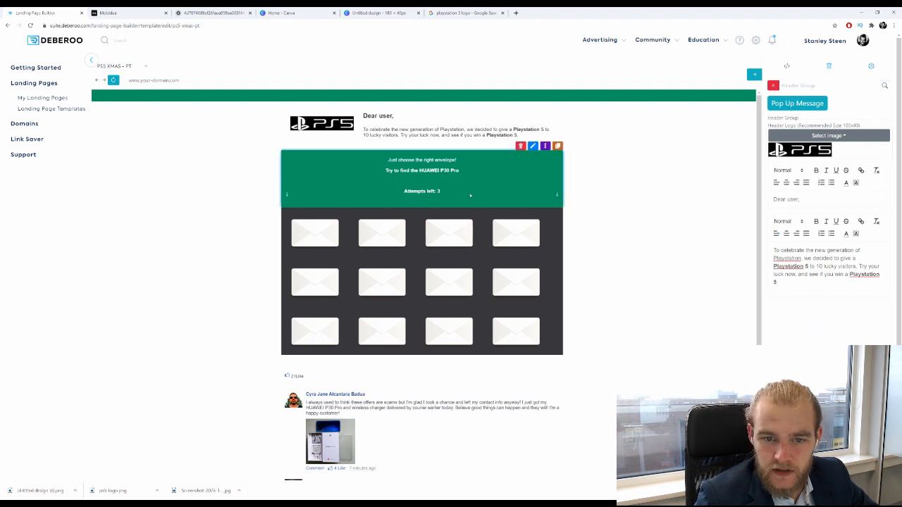
Edit the green title block and replace "HUAWEI P30 Pro" with "Playstation 5"
click(532, 146)
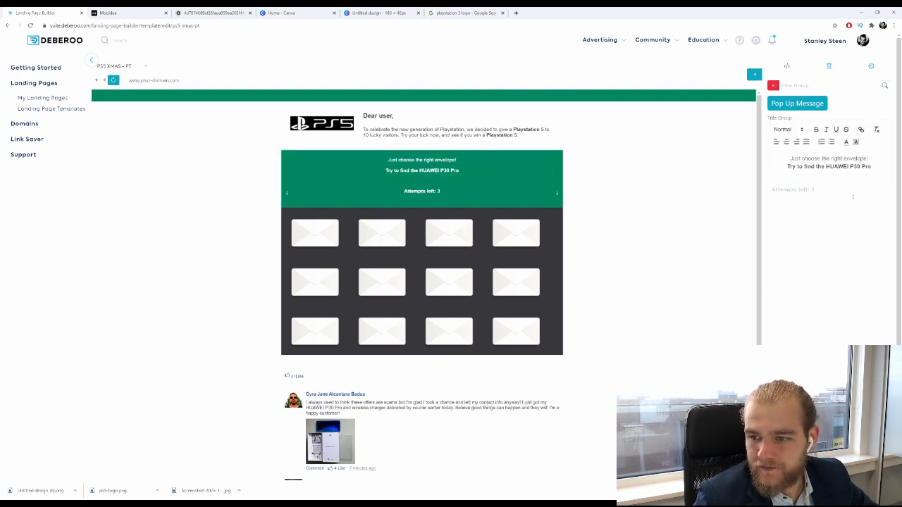
click(824, 187)
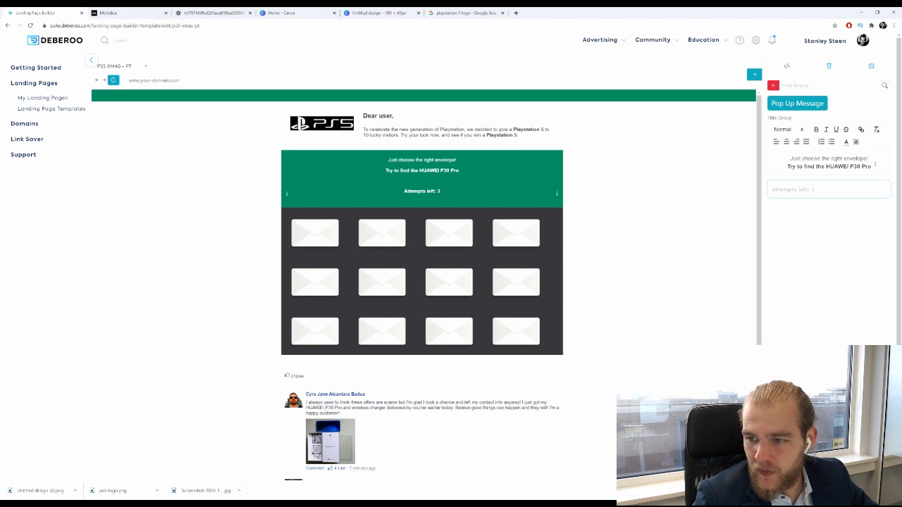
drag(878, 167, 835, 177)
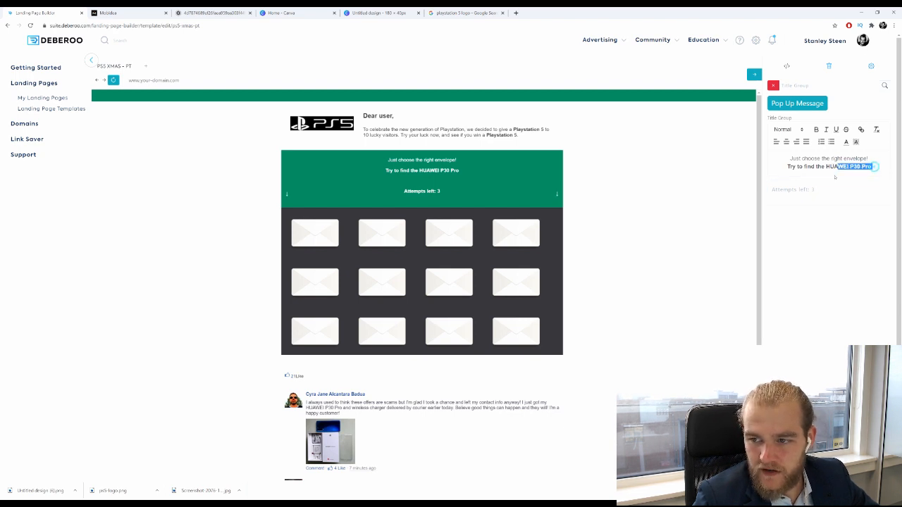
text(Pl)
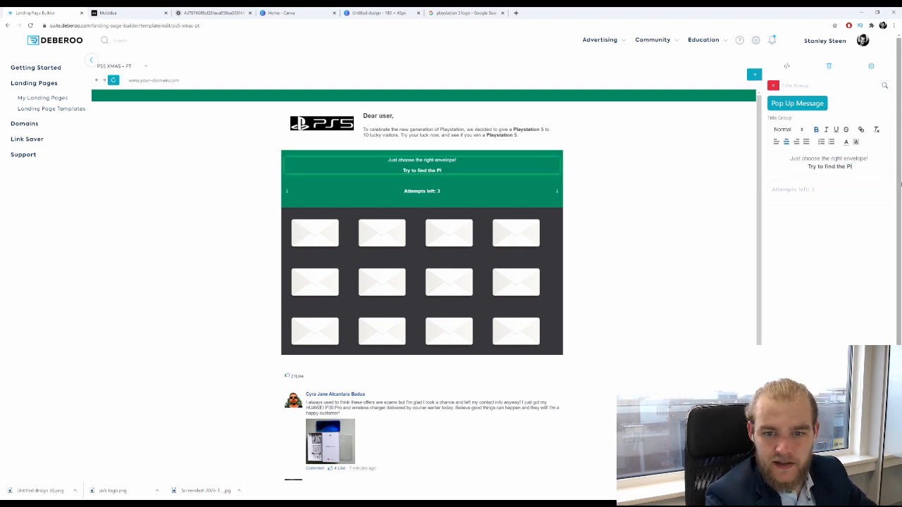
text(aysta)
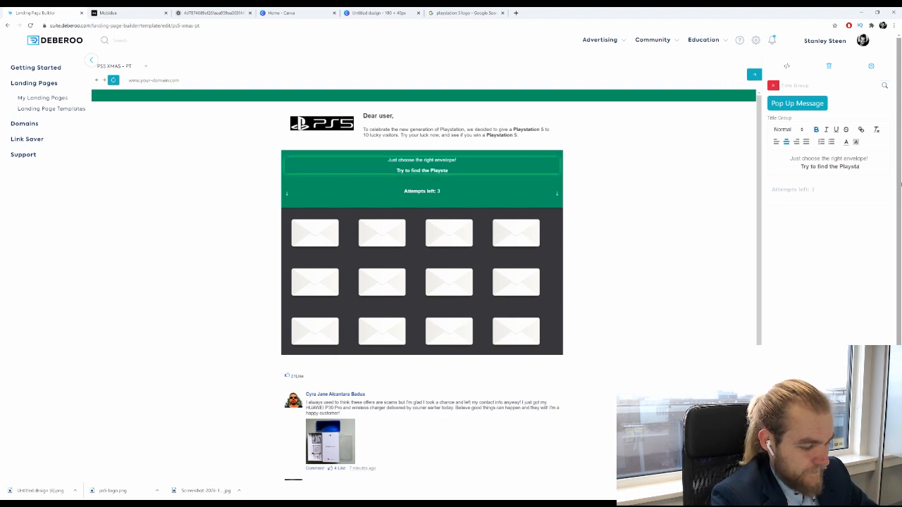
text(tion 5)
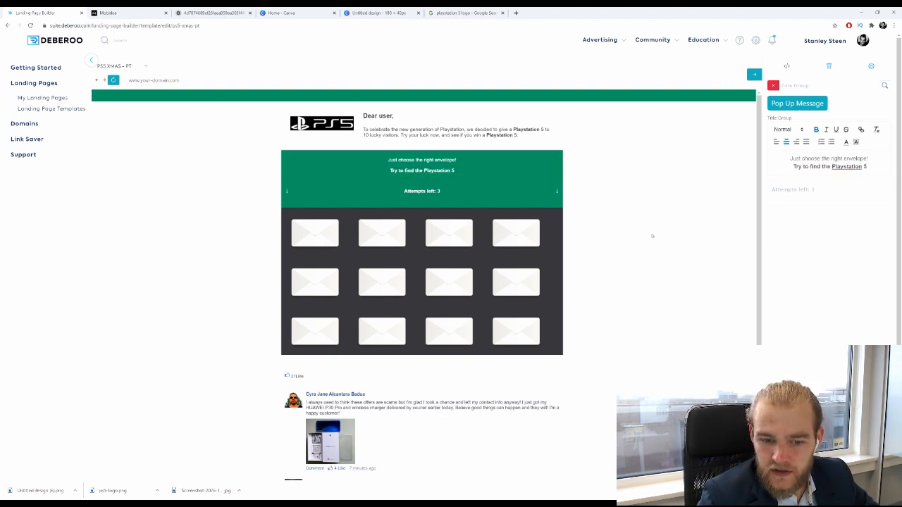
Reopen the PS5 XMAS - PT landing page for editing and look through its box image and comment settings
scroll(652, 236, down, 2)
scroll(639, 197, up, 2)
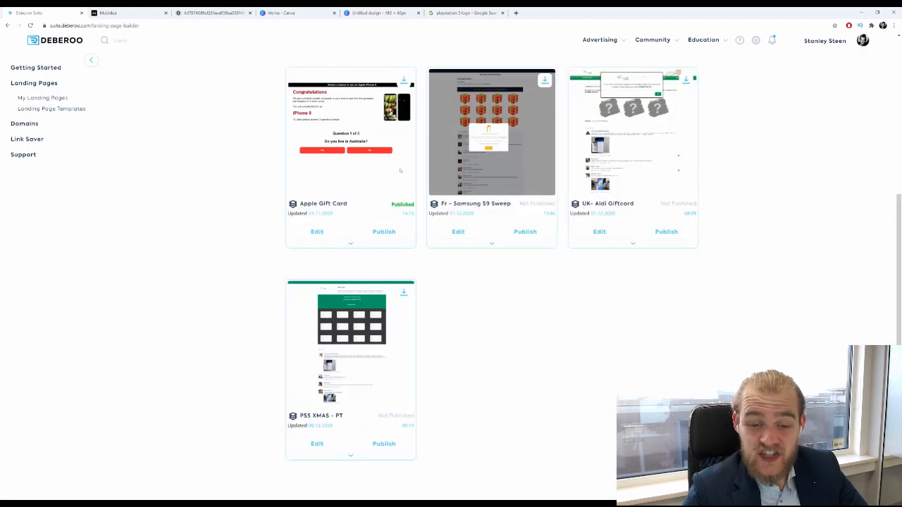
click(329, 440)
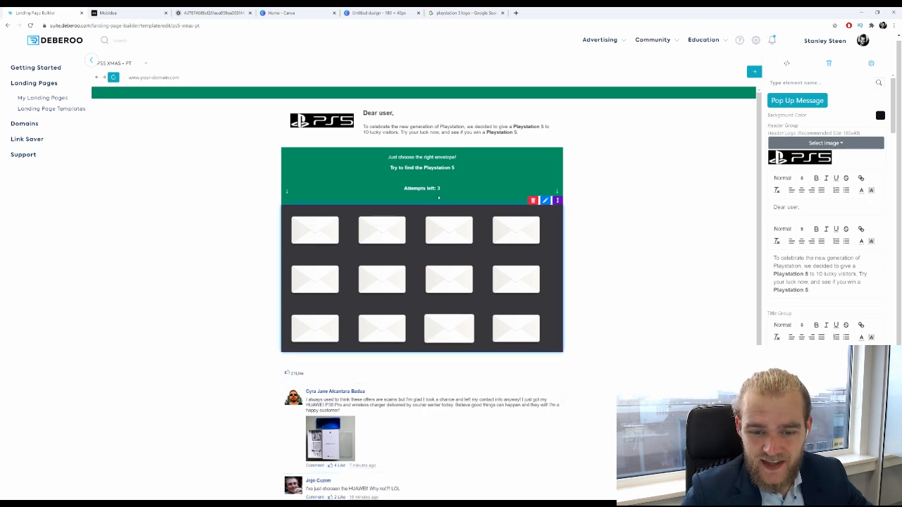
scroll(628, 286, down, 1)
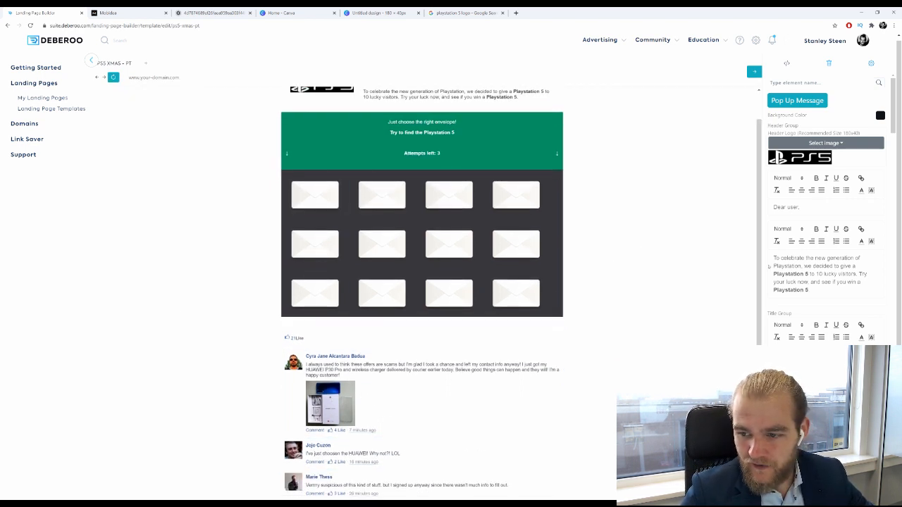
scroll(649, 303, up, 1)
scroll(817, 211, down, 6)
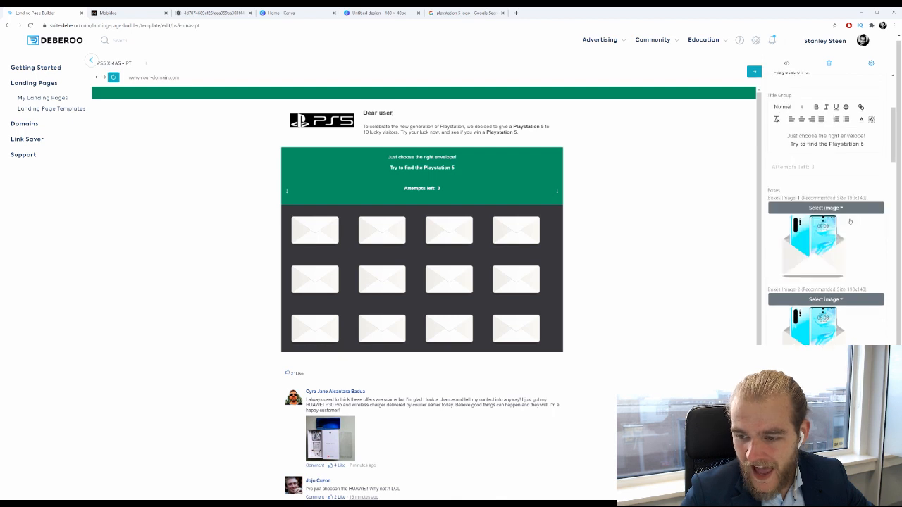
scroll(817, 211, down, 12)
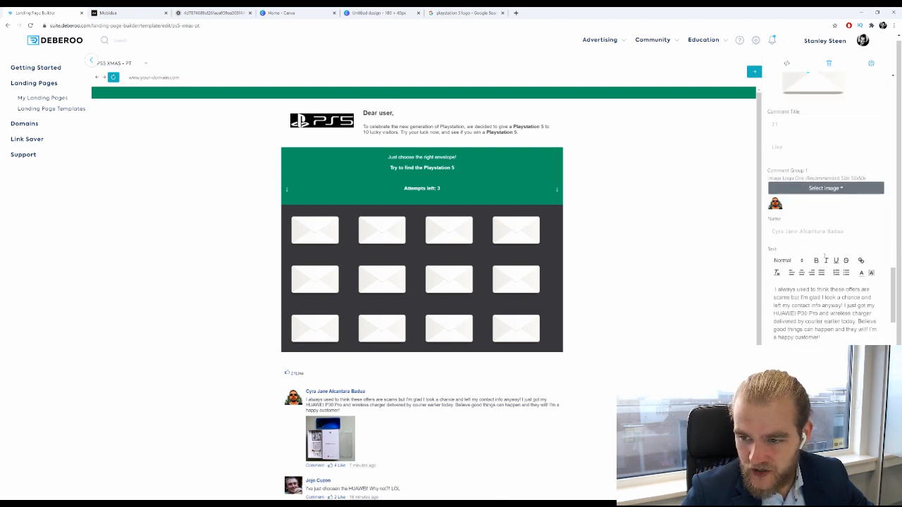
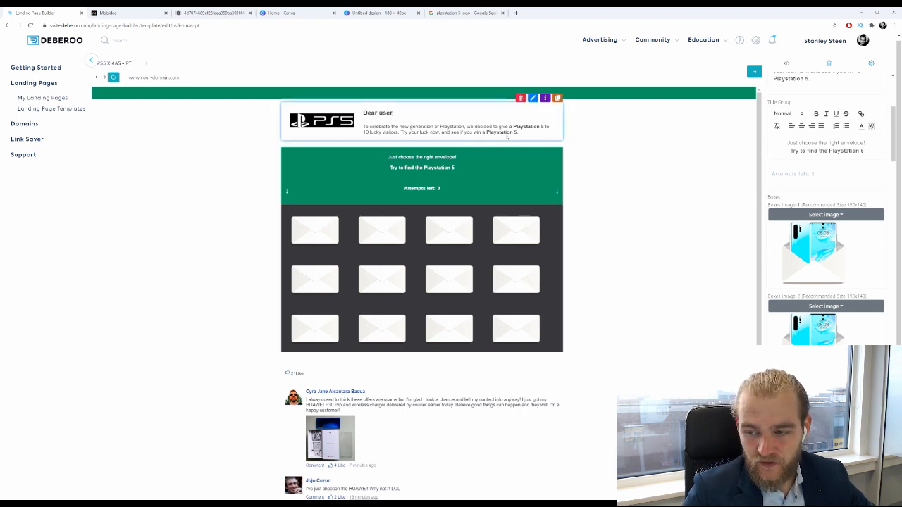
Switch to Canva and create a new custom-size design of 190 x 140 px
click(296, 12)
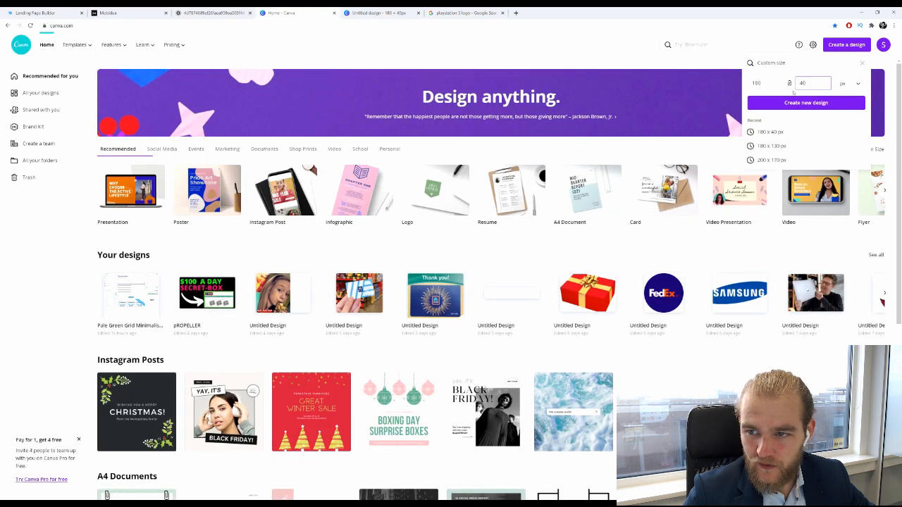
click(761, 84)
key(BackSpace)
key(BackSpace)
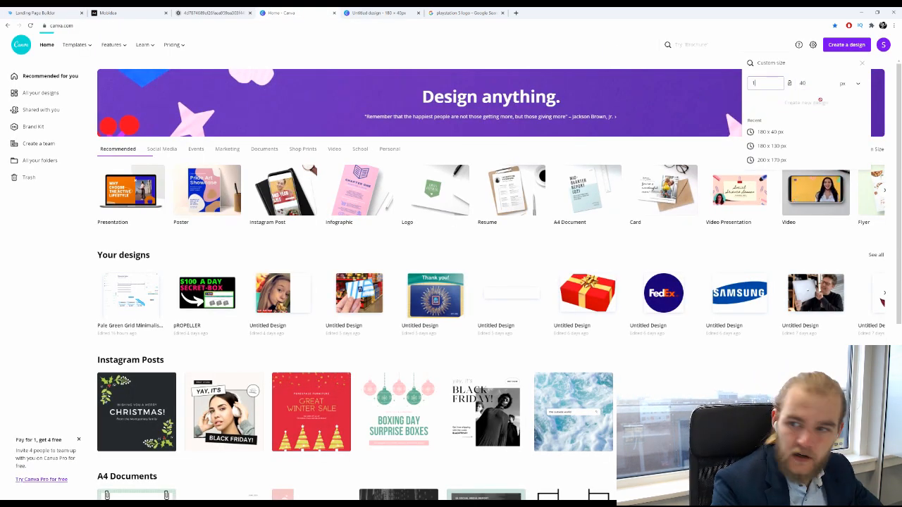
text(90)
key(Tab)
key(Tab)
text(140)
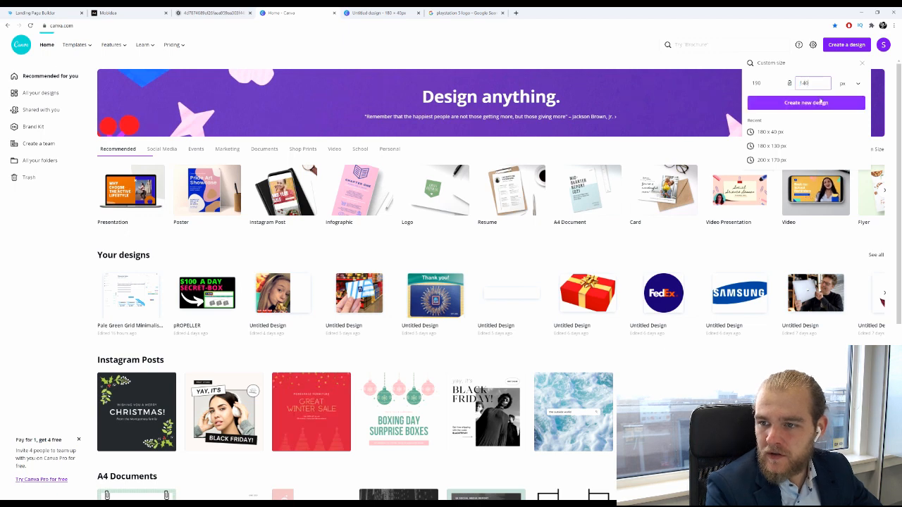
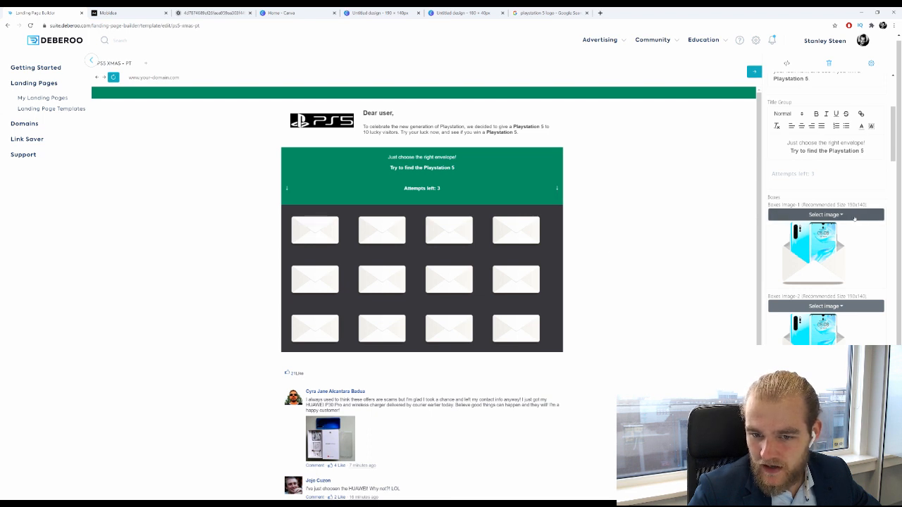
Back in the Deberoo landing page builder, upload ps5-logo from Downloads as the first box image
click(854, 216)
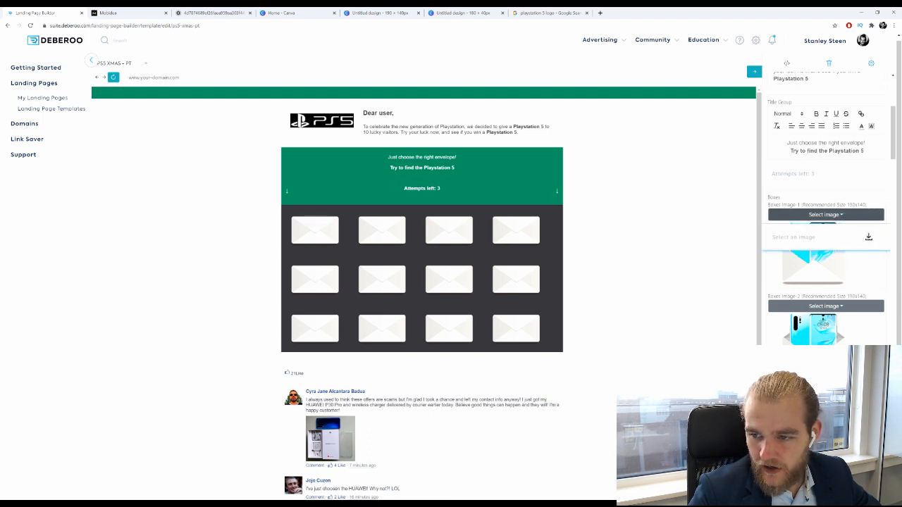
click(869, 236)
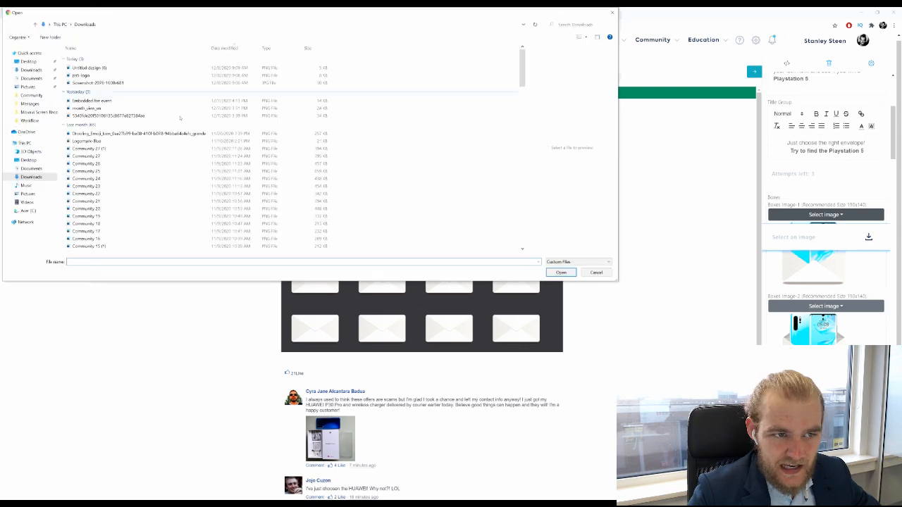
double_click(107, 75)
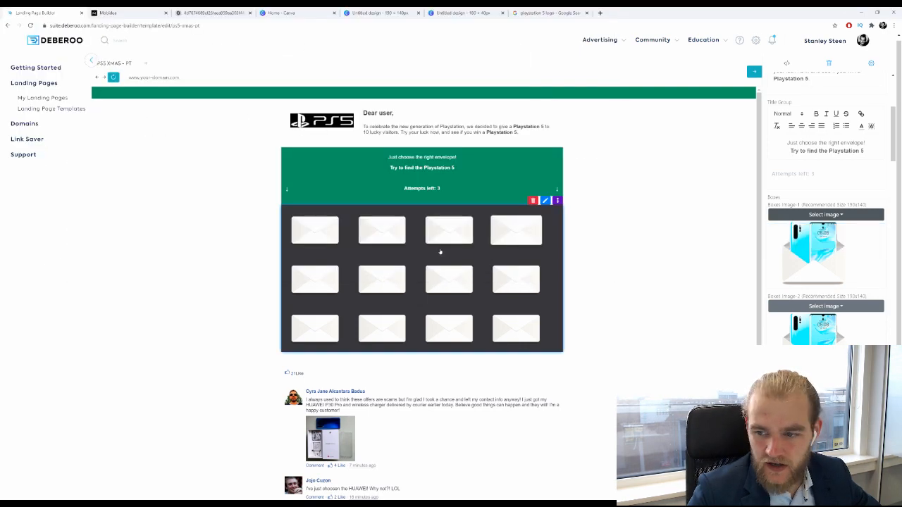
Test three top-row envelopes in the landing page preview and dismiss the empty-envelope message to check the box image and winning pop-up
click(449, 230)
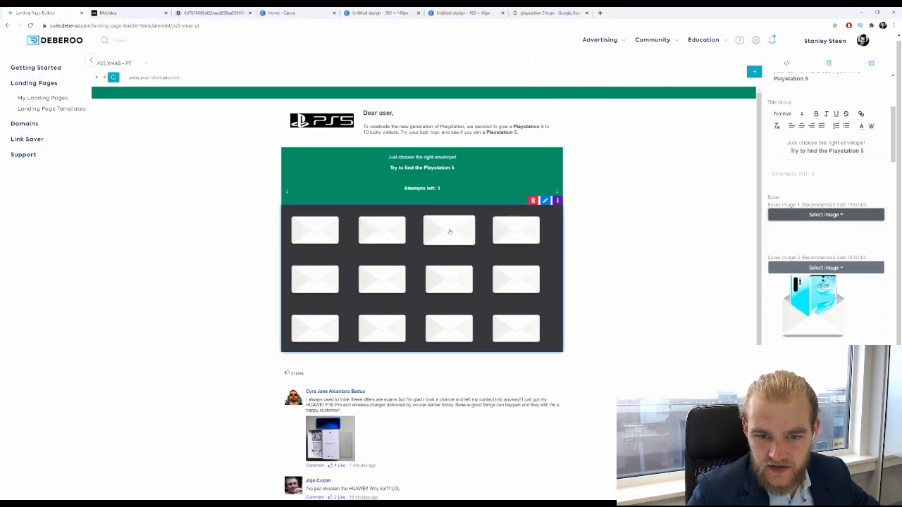
click(382, 230)
click(325, 237)
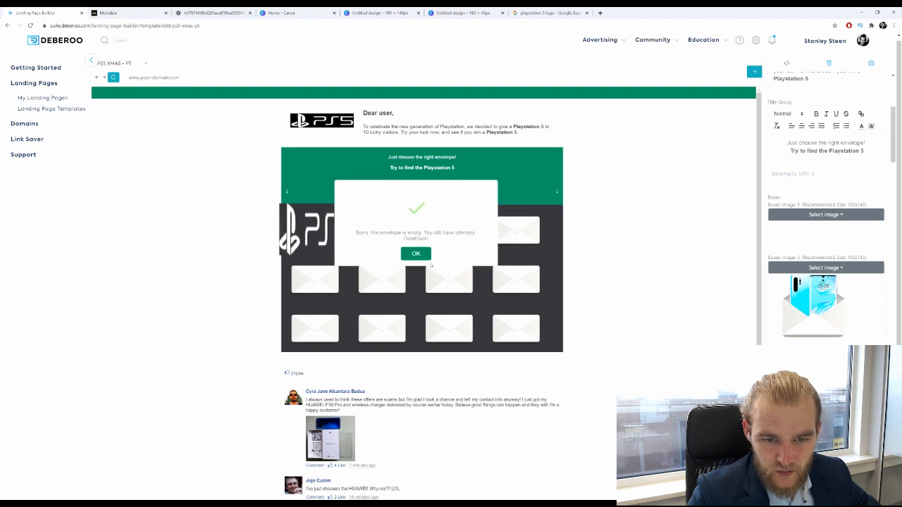
click(416, 253)
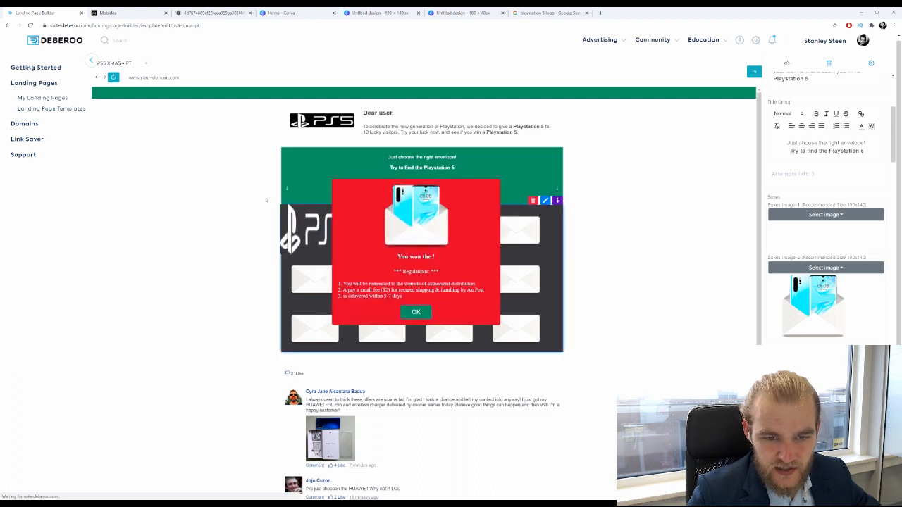
Leave the editor for the landing page lists and reopen the PS5 XMAS - PT landing page for editing
click(71, 108)
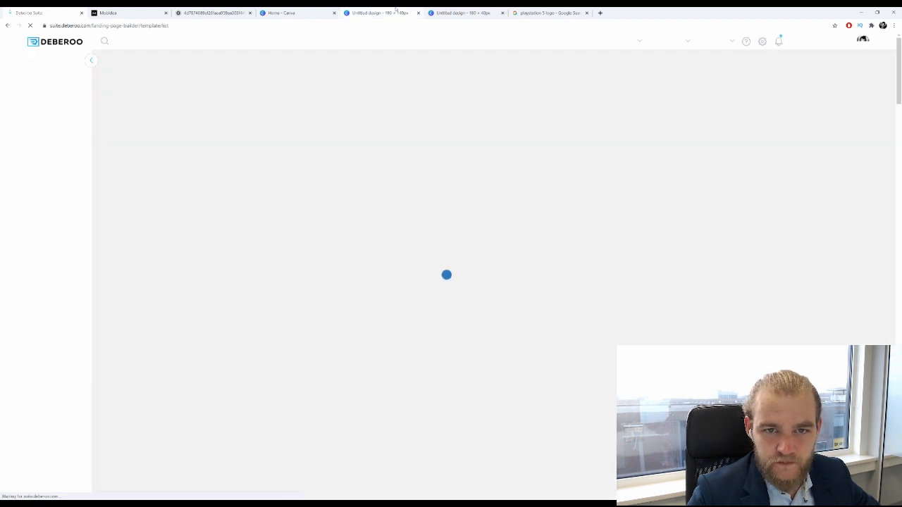
scroll(465, 208, down, 10)
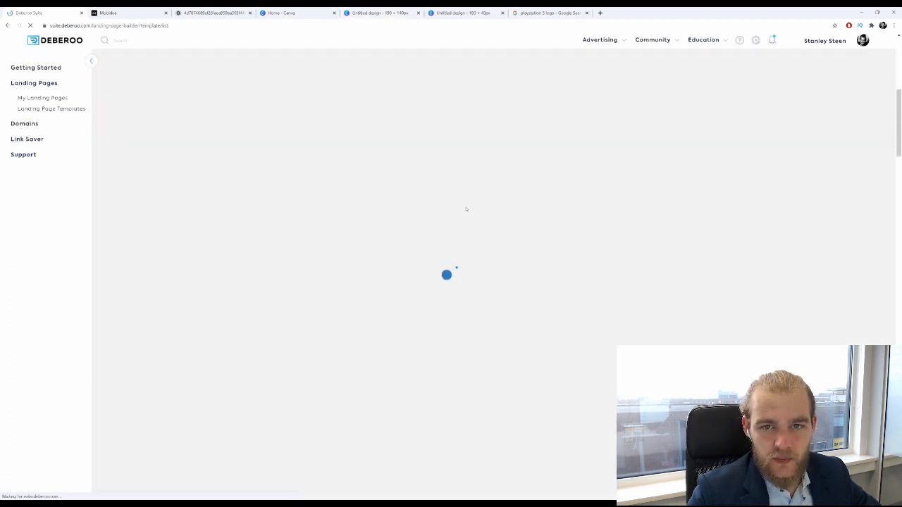
scroll(465, 186, down, 10)
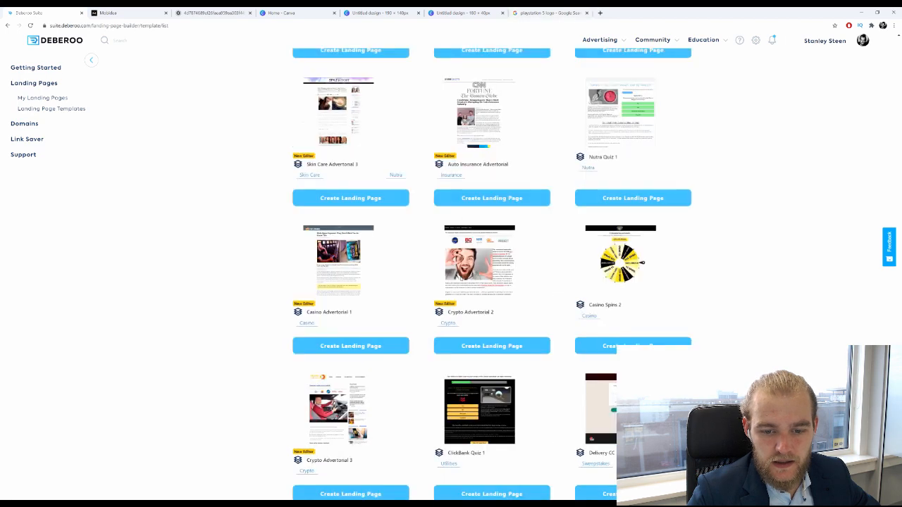
click(62, 98)
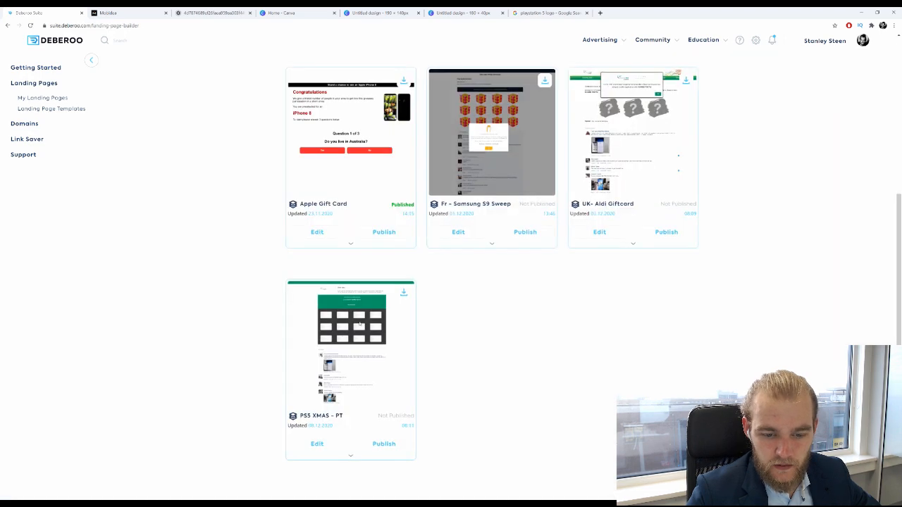
click(317, 444)
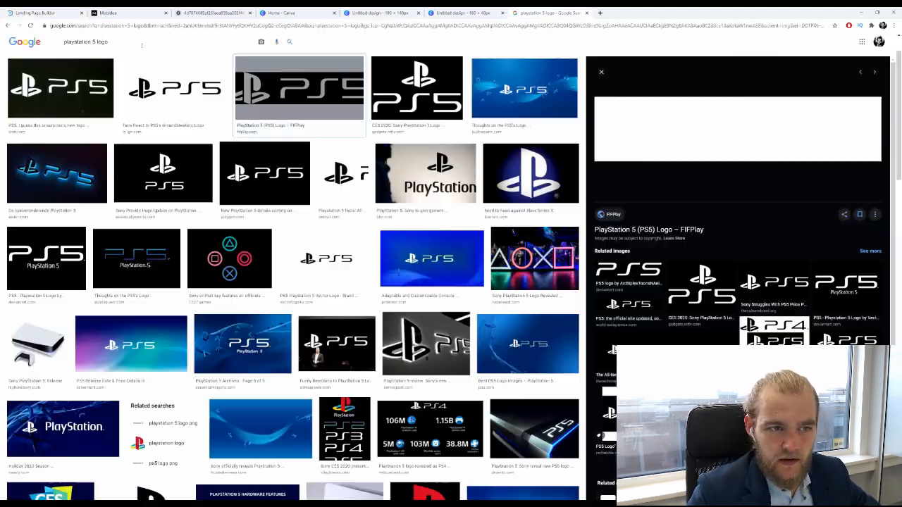
Switch to the Google Images results and change the search to "playstation 5"
click(550, 12)
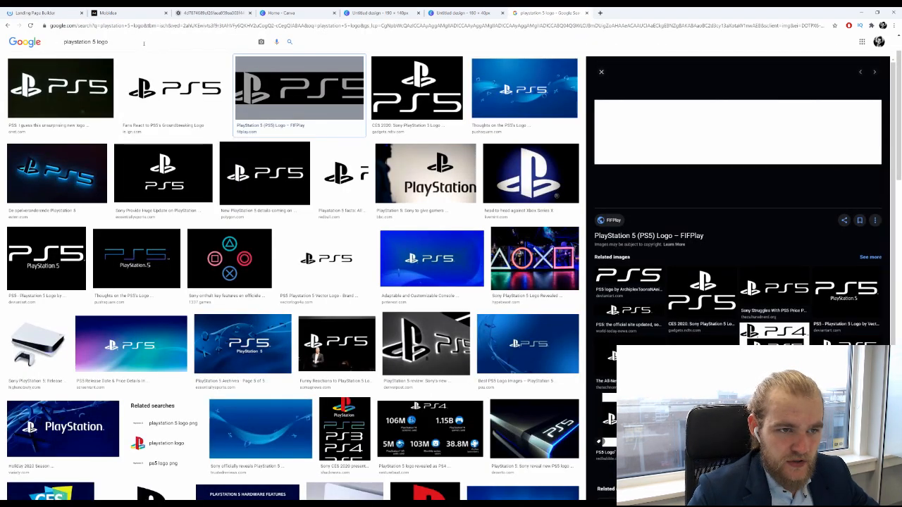
key(BackSpace)
key(BackSpace)
key(BackSpace)
key(BackSpace)
key(BackSpace)
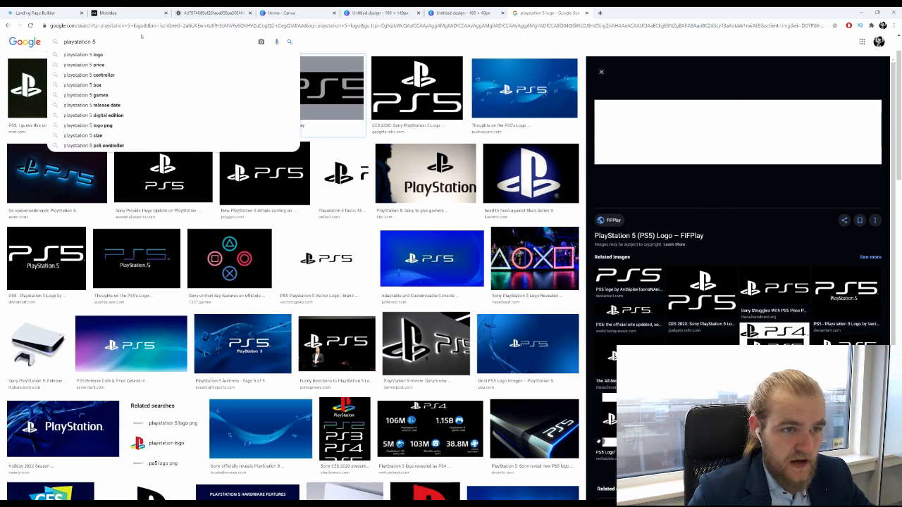
key(Return)
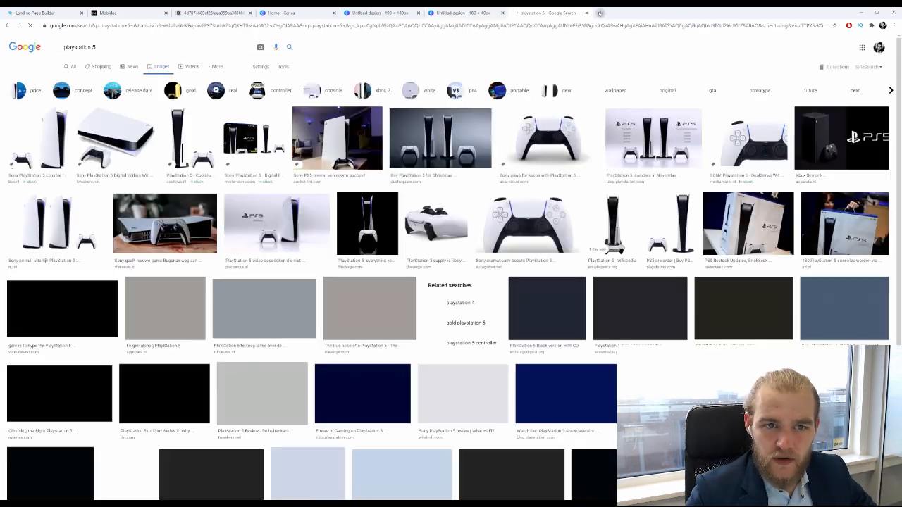
Search Google in a new browser tab for "envelope transparent" and show the image results
click(599, 13)
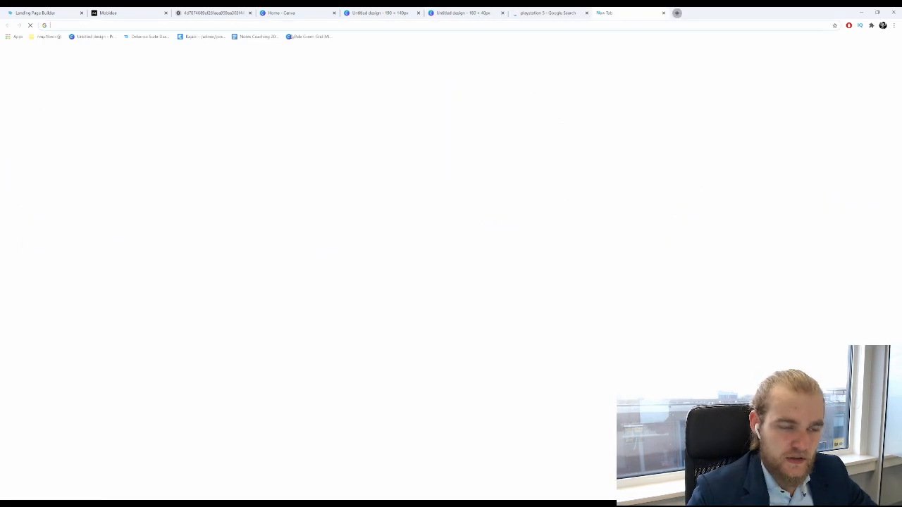
text(envelope)
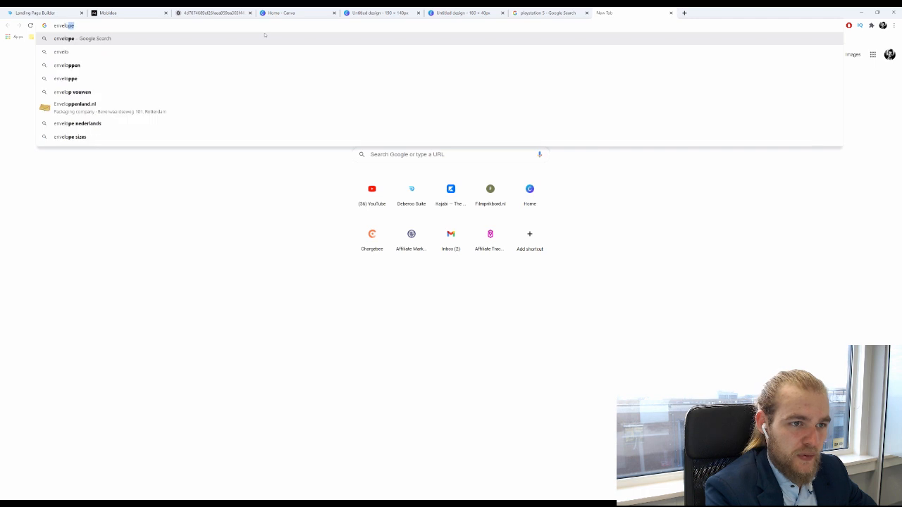
text( transparent)
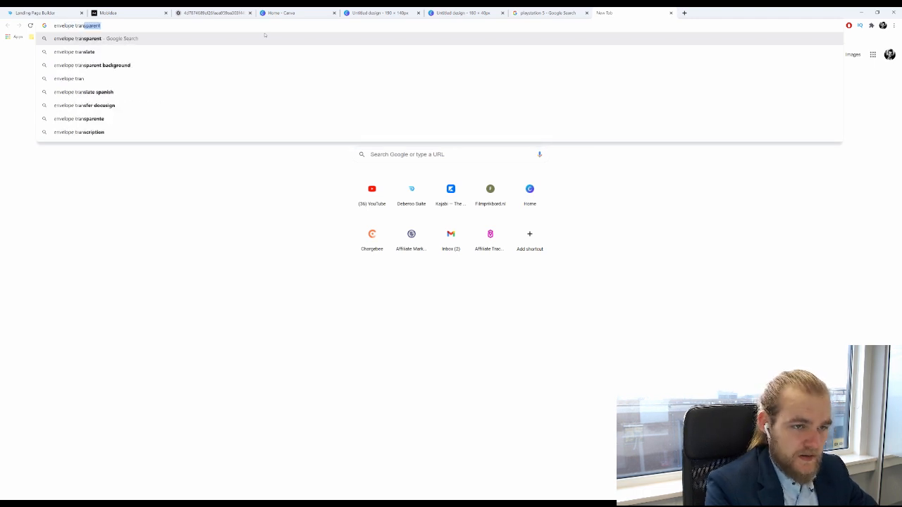
key(Return)
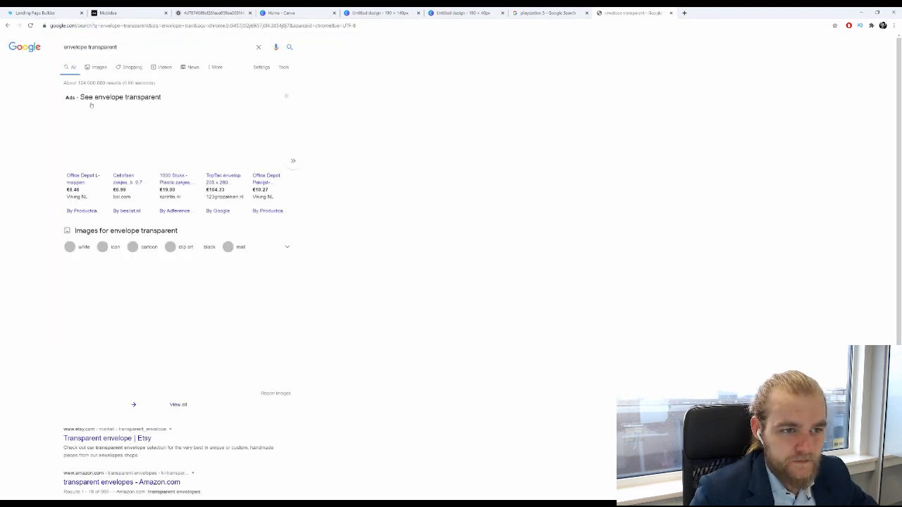
click(96, 67)
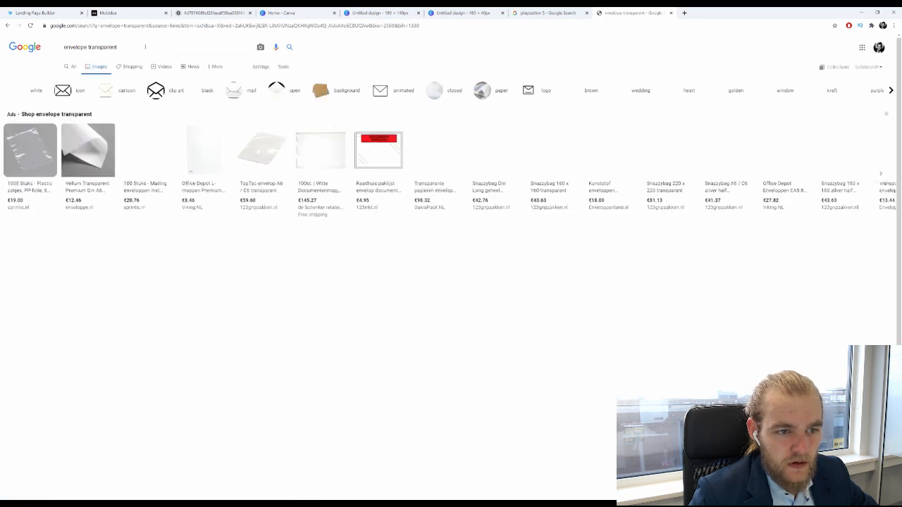
Refine the image search to "envelope transparent clipart" and extend it to "envelope transparent clipart open"
text(clipart)
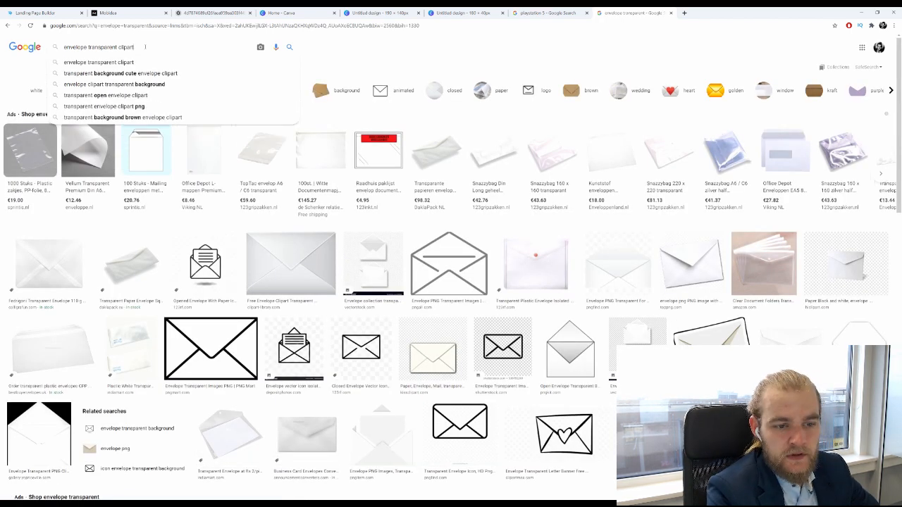
key(Return)
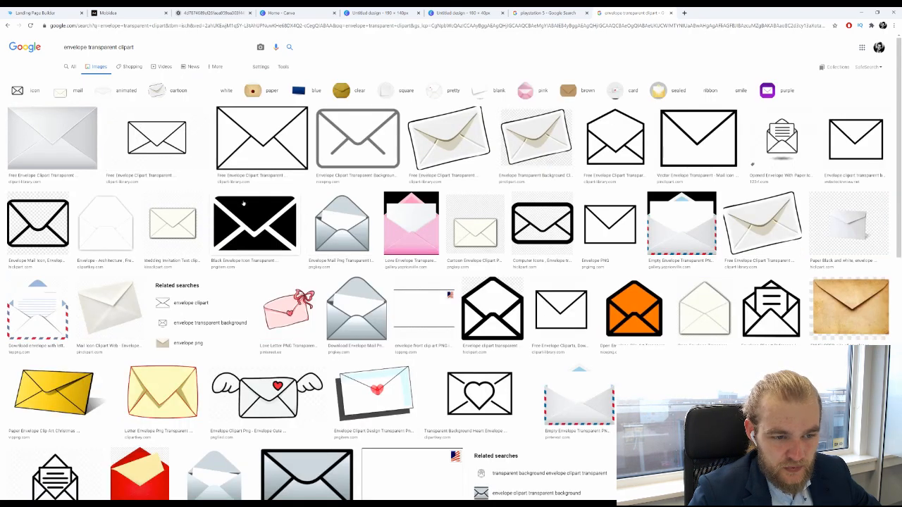
scroll(243, 204, down, 1)
scroll(240, 203, up, 1)
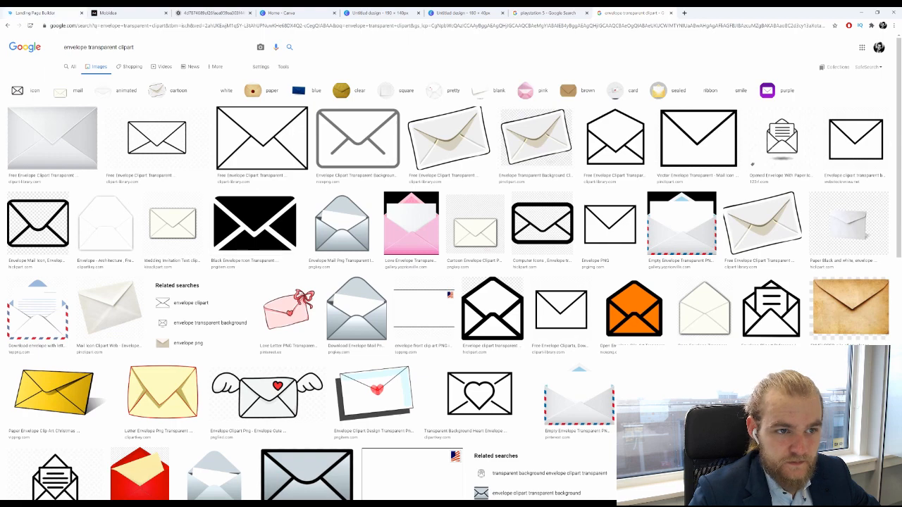
click(143, 46)
text(open)
key(Return)
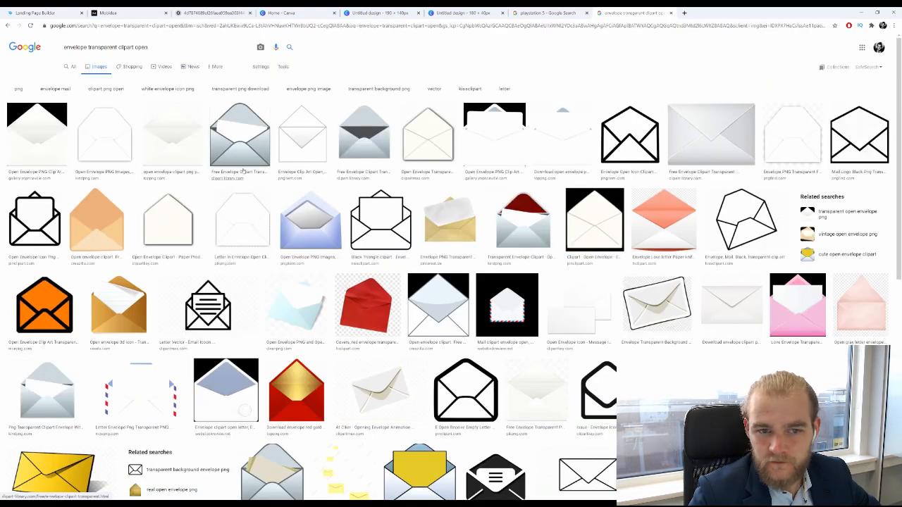
Preview the KindPNG open envelope and look through the image results for a suitable transparent open envelope
click(116, 143)
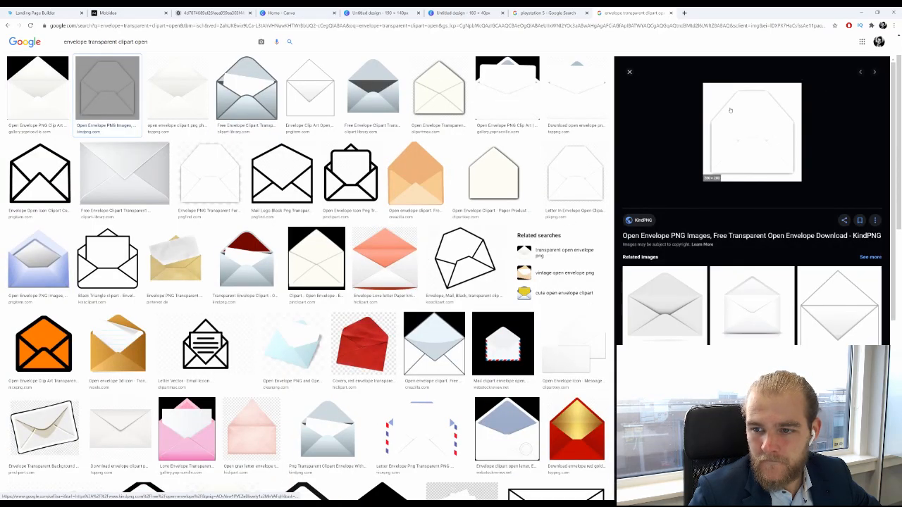
click(629, 72)
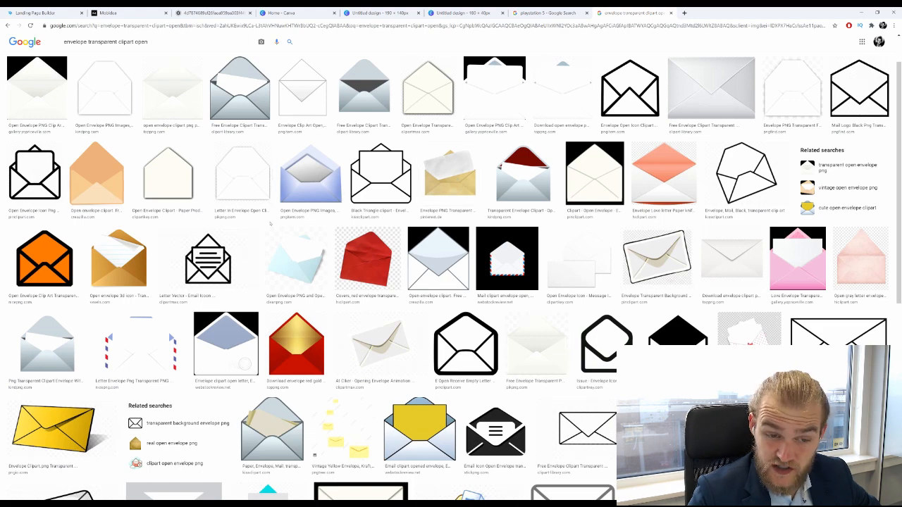
scroll(176, 240, down, 2)
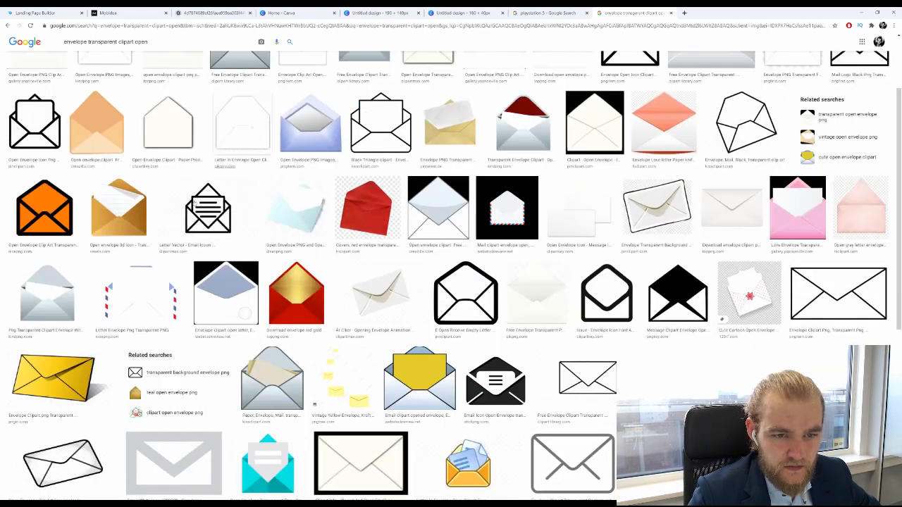
scroll(84, 248, down, 1)
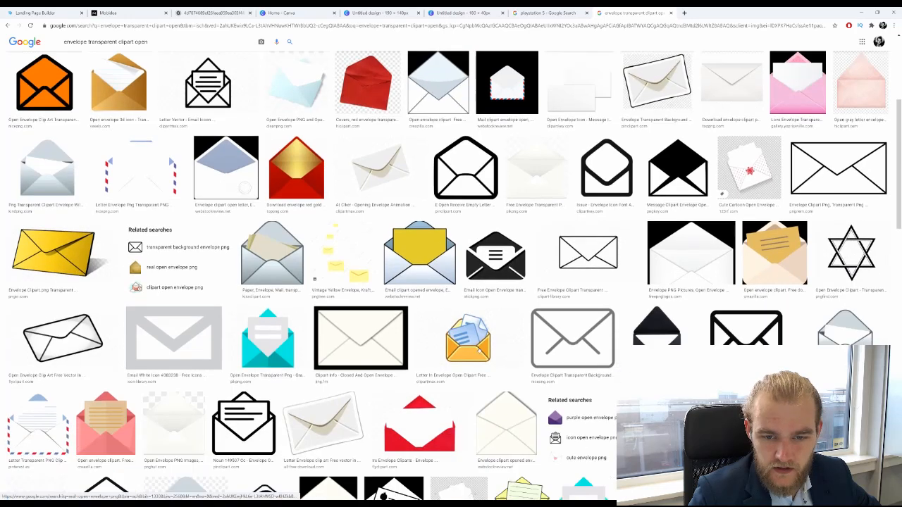
scroll(659, 286, down, 2)
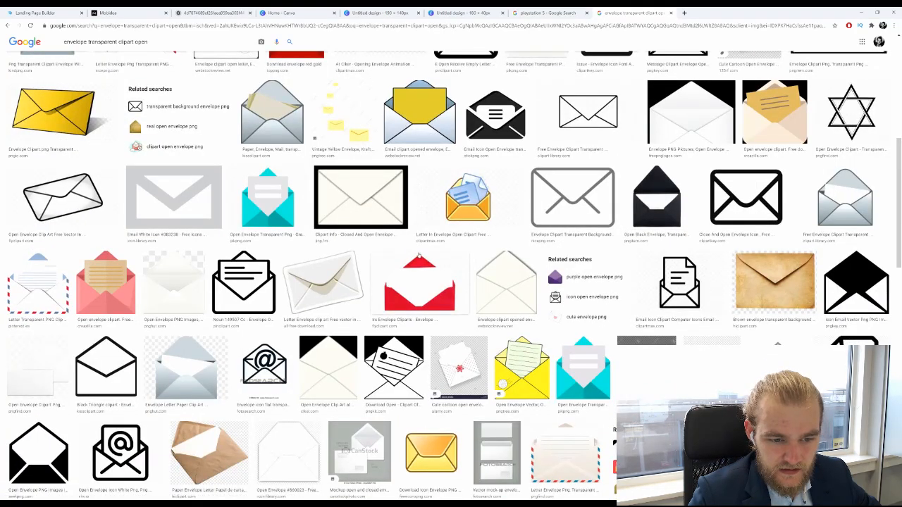
scroll(416, 255, down, 1)
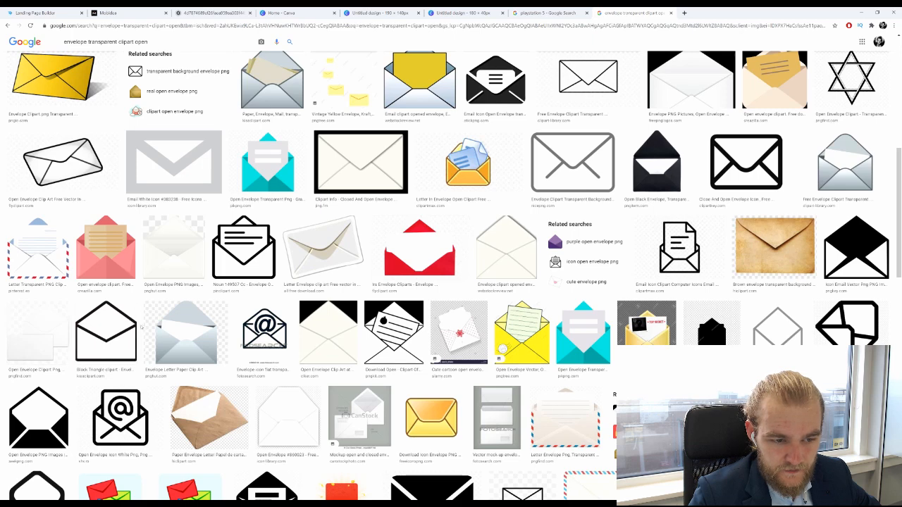
scroll(226, 302, down, 3)
scroll(475, 327, down, 1)
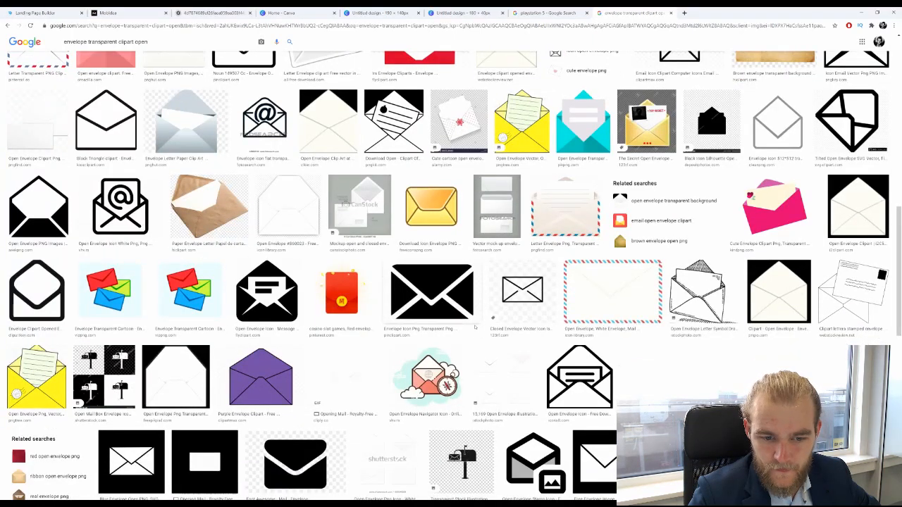
scroll(475, 327, down, 4)
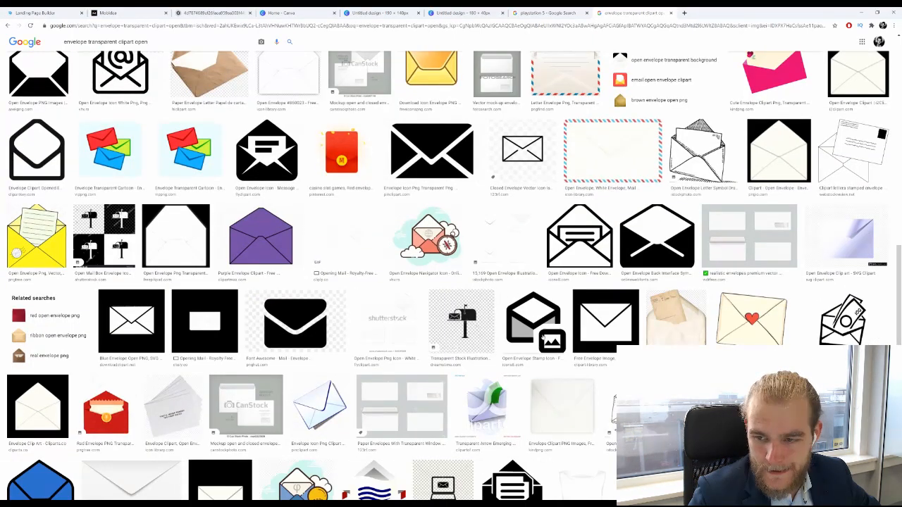
scroll(546, 337, down, 6)
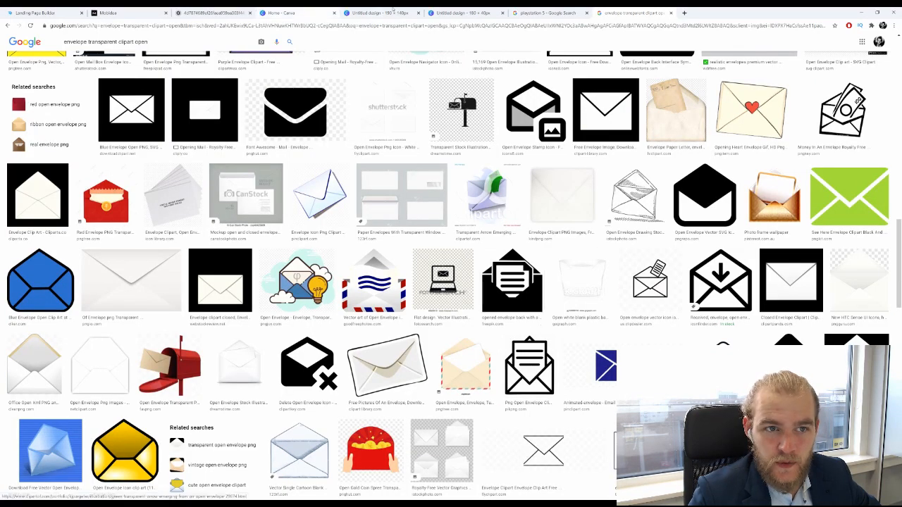
Check the landing page in the Deberoo builder, return to Google Images and examine further open-envelope clipart results
click(37, 13)
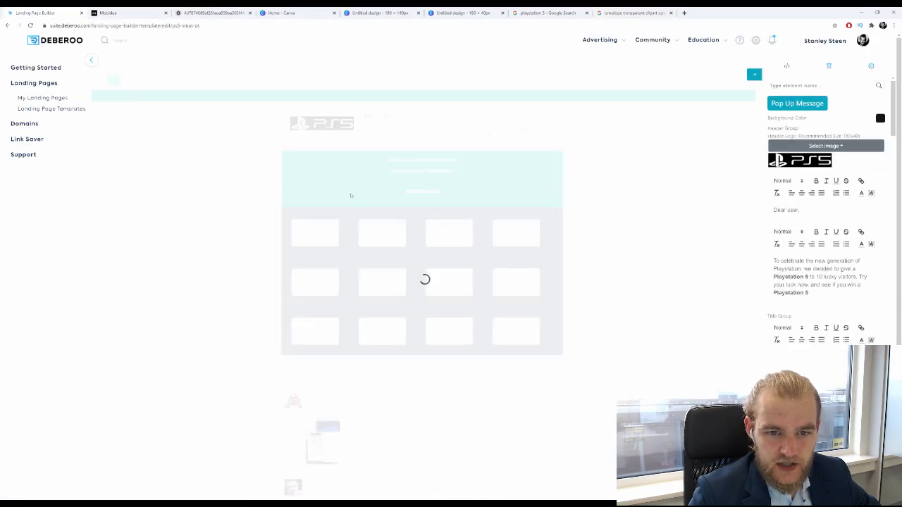
click(632, 12)
scroll(611, 255, down, 5)
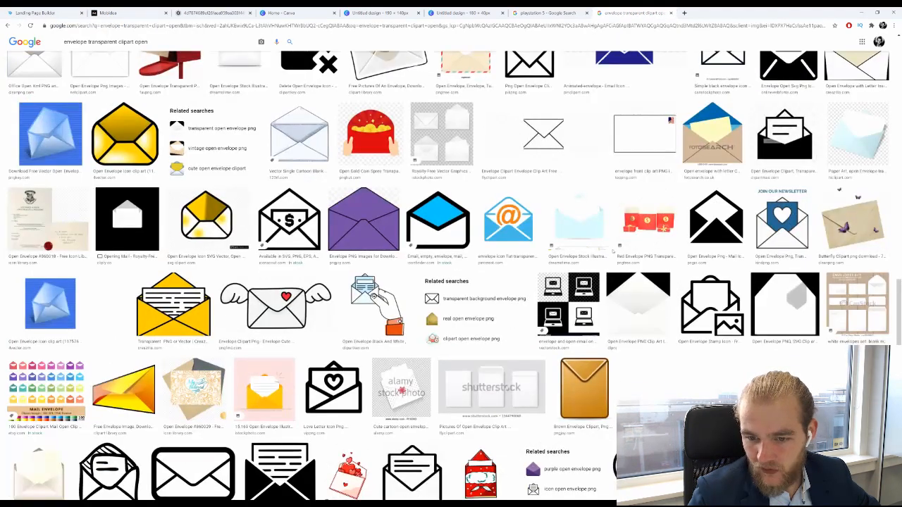
scroll(606, 267, down, 2)
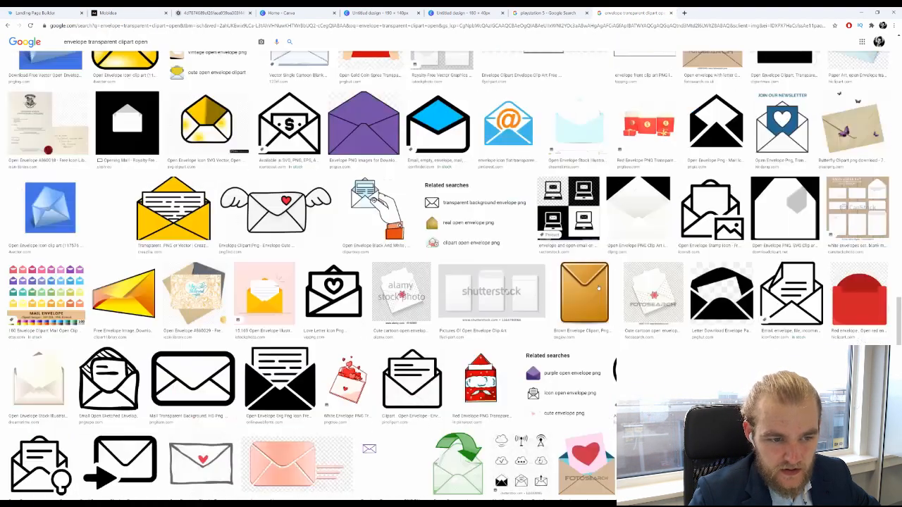
scroll(596, 285, down, 3)
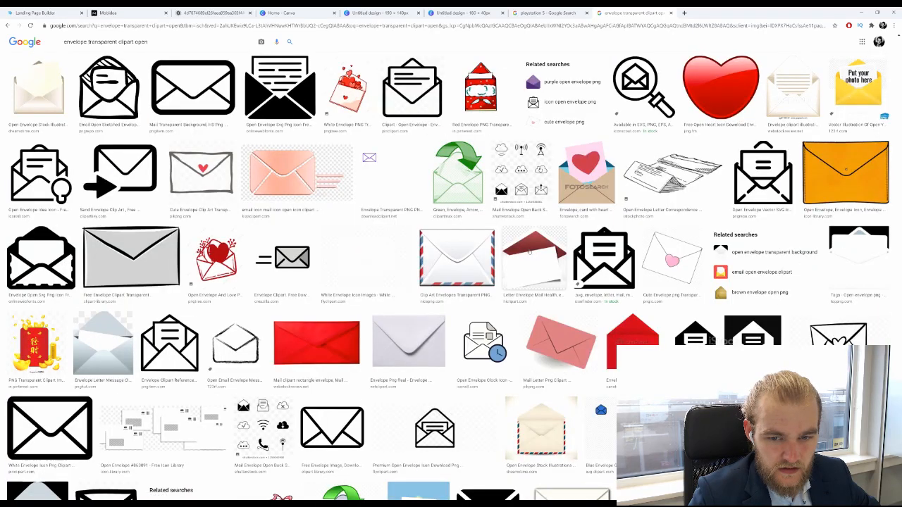
scroll(524, 247, down, 3)
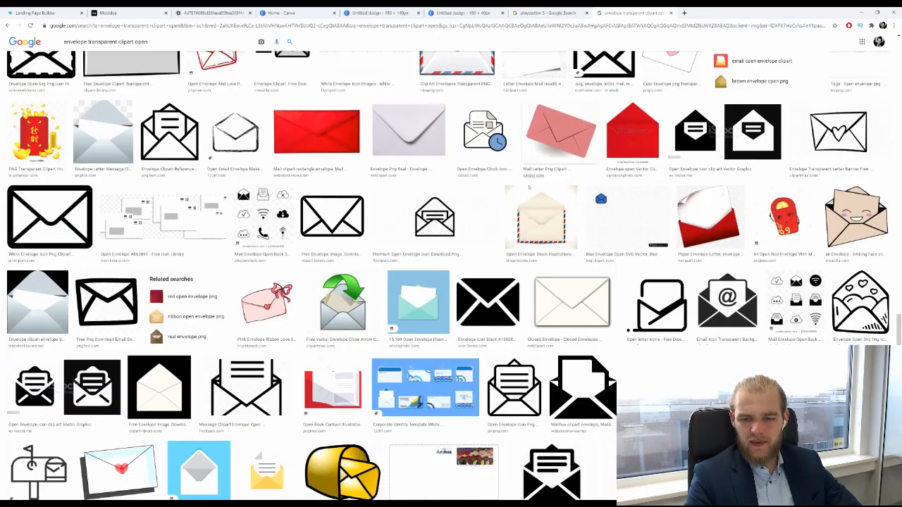
scroll(522, 196, up, 5)
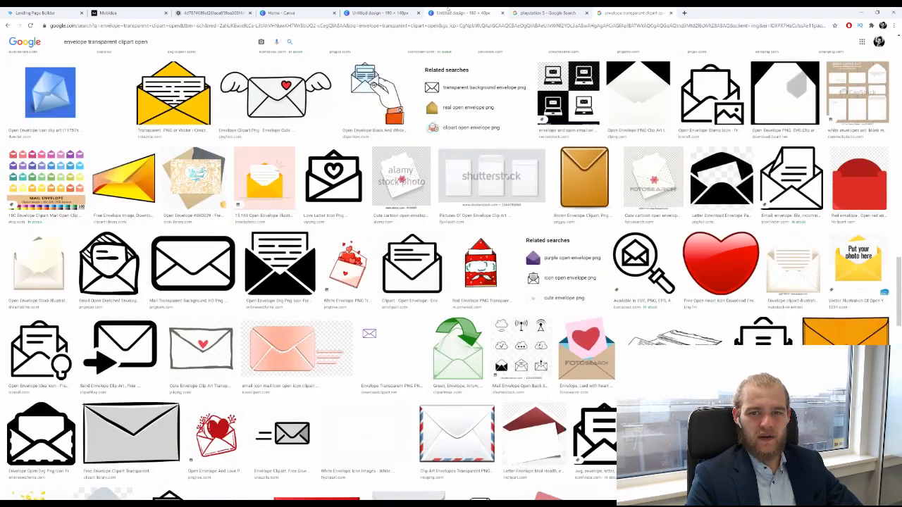
Check the two open Canva designs, return to the PlayStation 5 image results and look for a suitable console picture
click(457, 12)
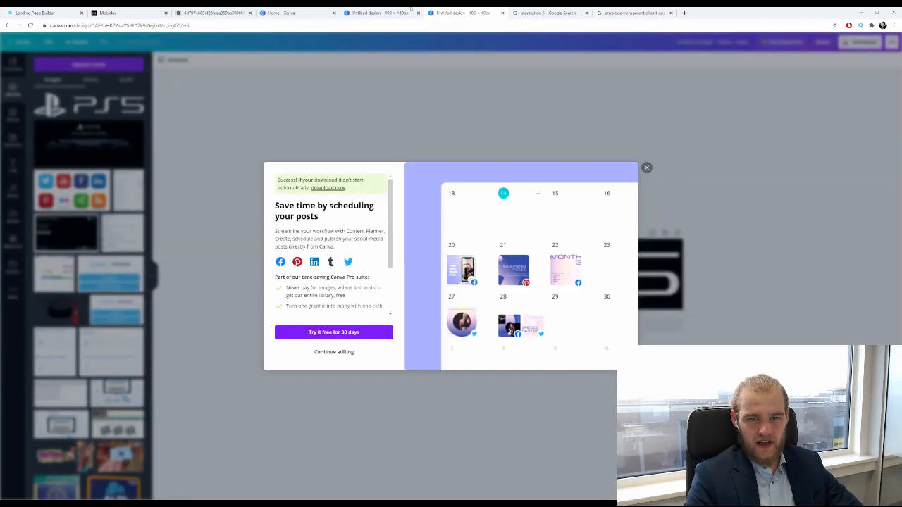
click(380, 12)
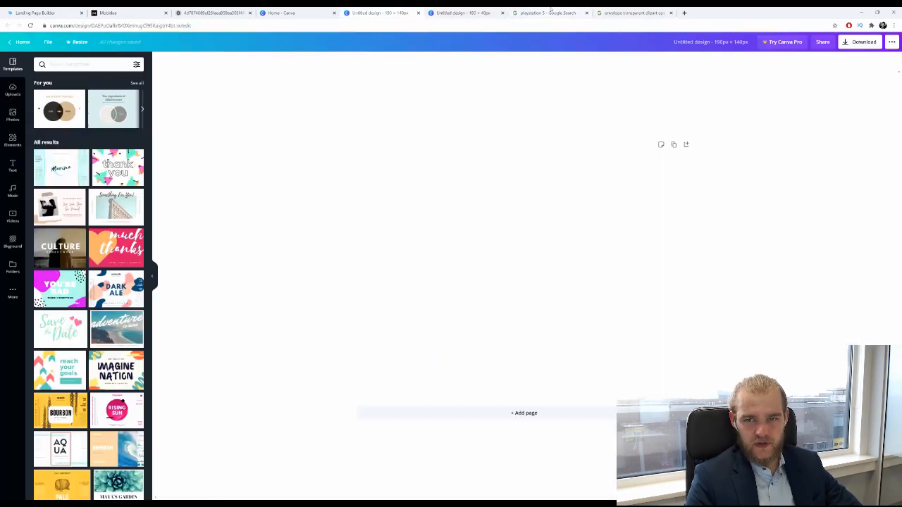
click(540, 12)
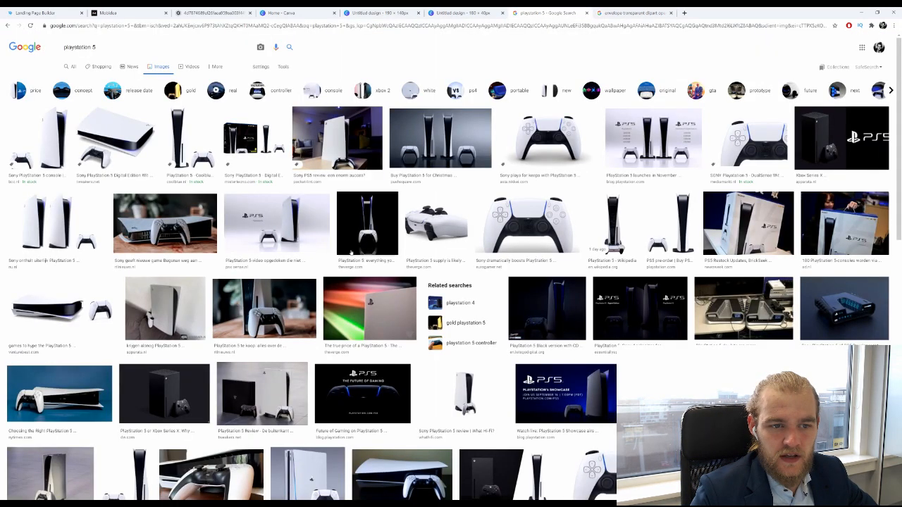
scroll(355, 249, down, 1)
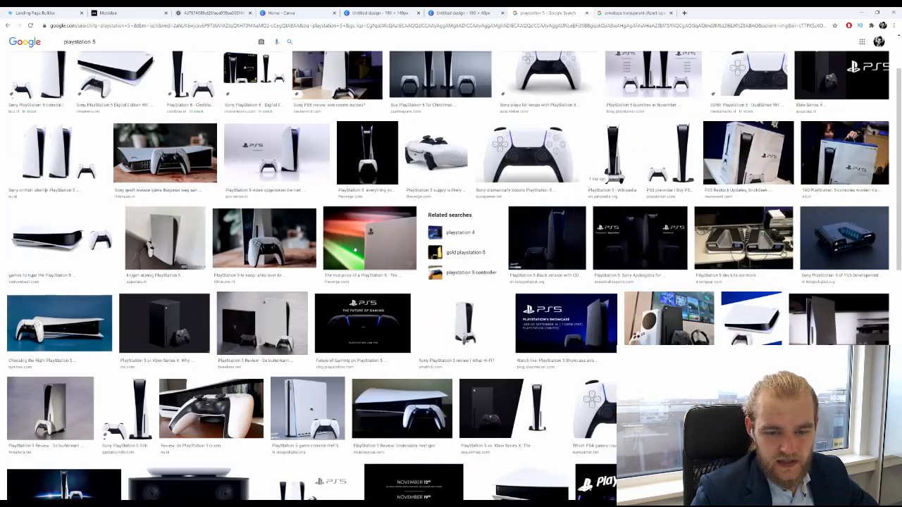
scroll(355, 249, down, 3)
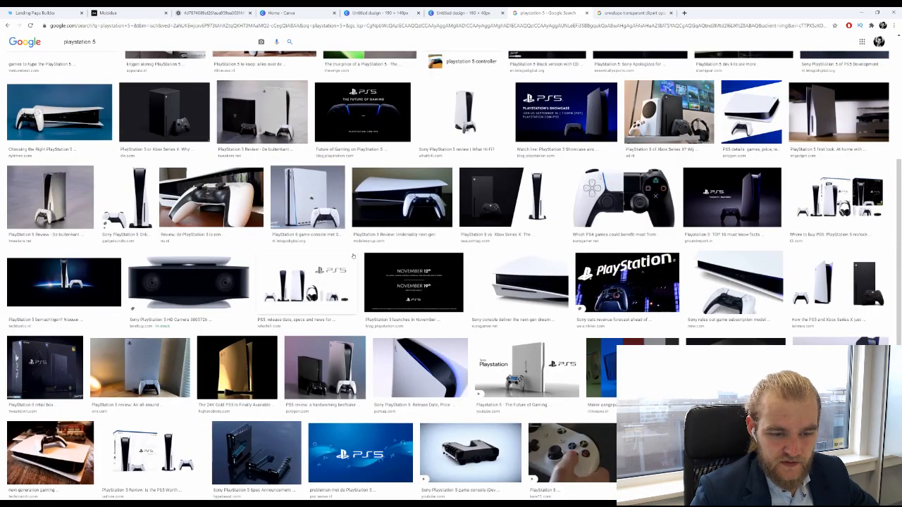
scroll(349, 258, down, 4)
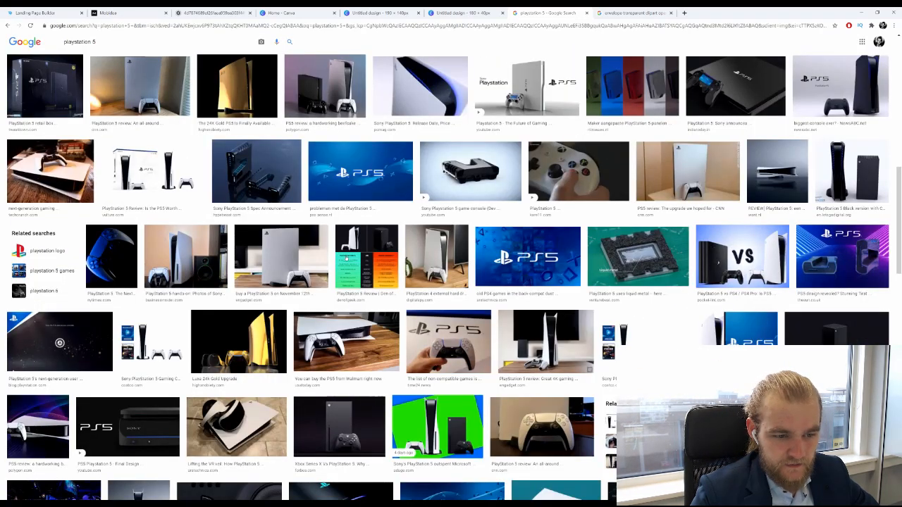
scroll(347, 258, down, 2)
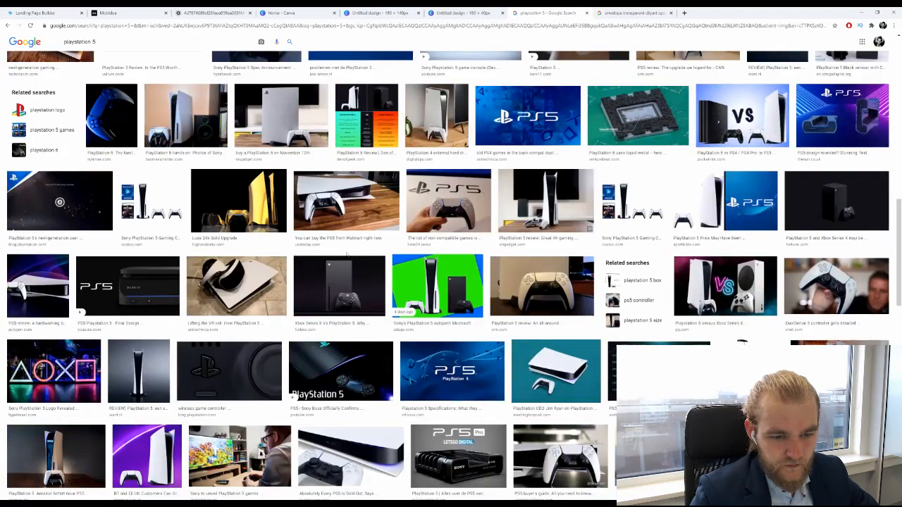
scroll(346, 255, down, 3)
scroll(361, 202, down, 4)
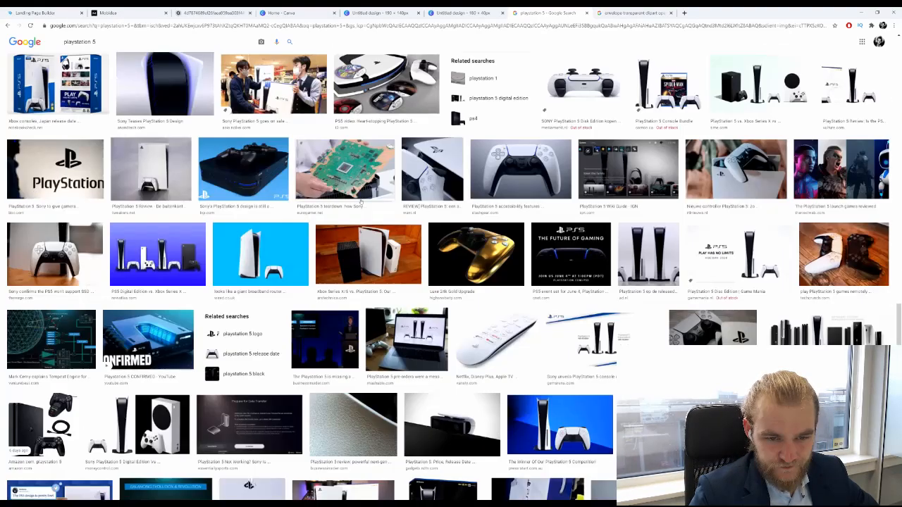
scroll(291, 187, up, 5)
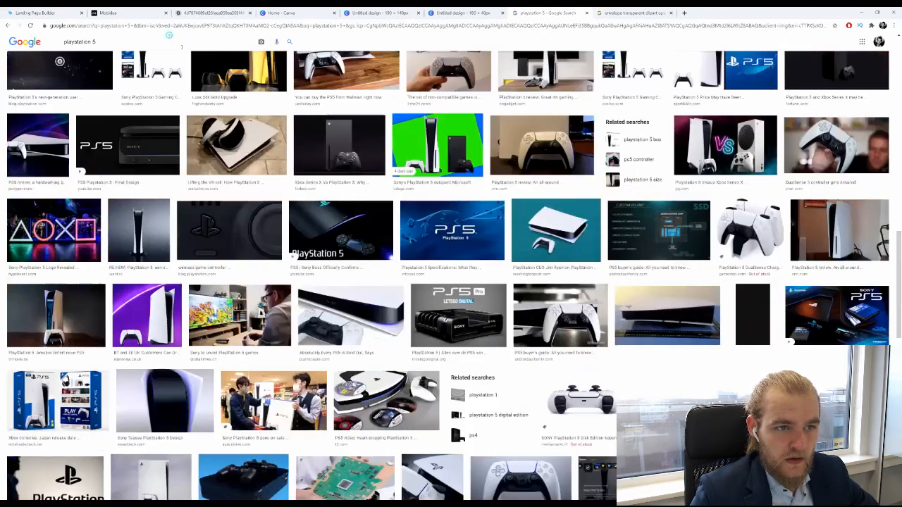
Refine the Google image search to "playstation 5 transparent"
click(181, 42)
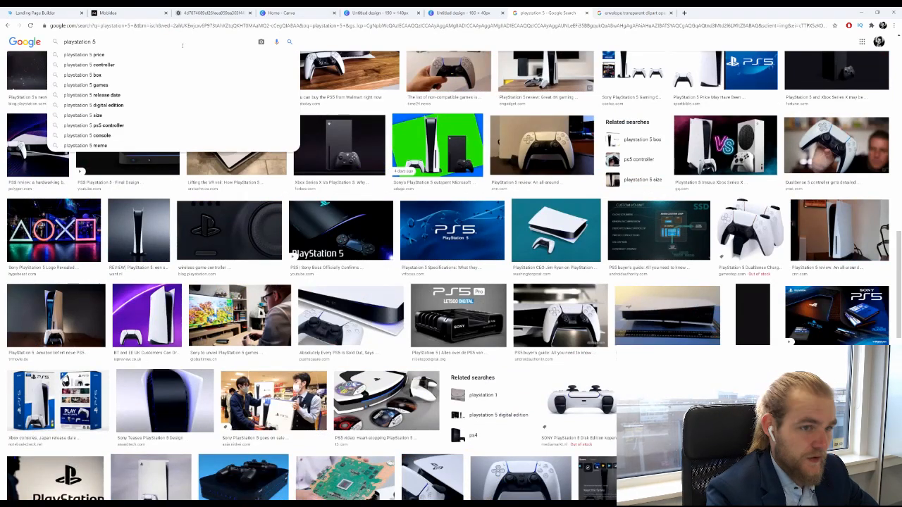
text(tra)
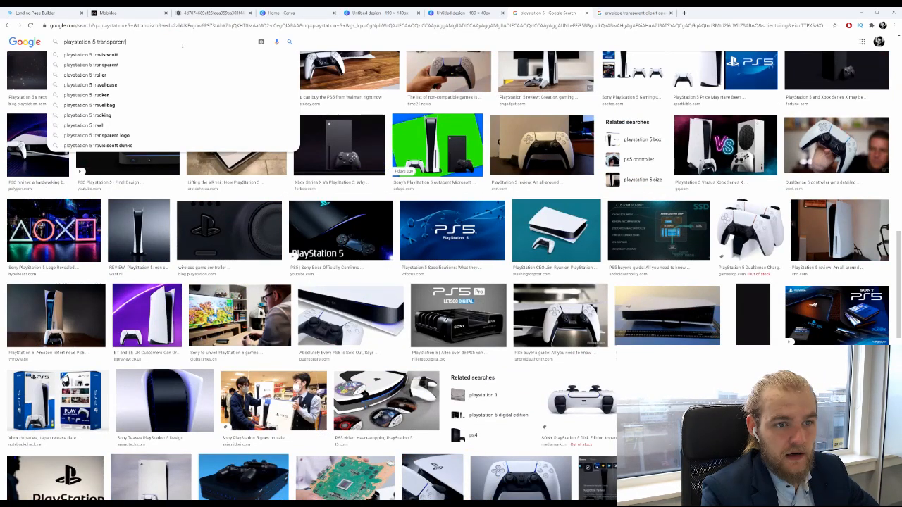
text(nsparent)
key(Return)
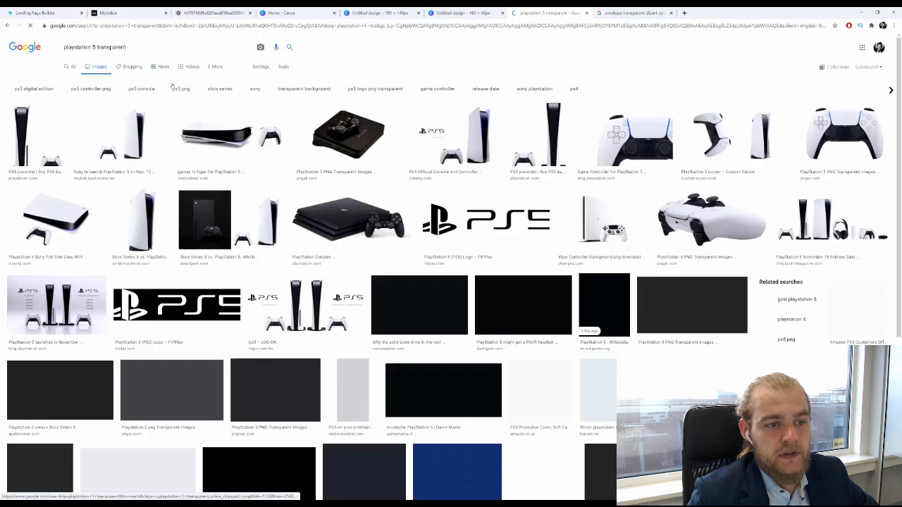
Preview the first playstation.com result showing the upright console with controller and save the image to the computer
click(39, 134)
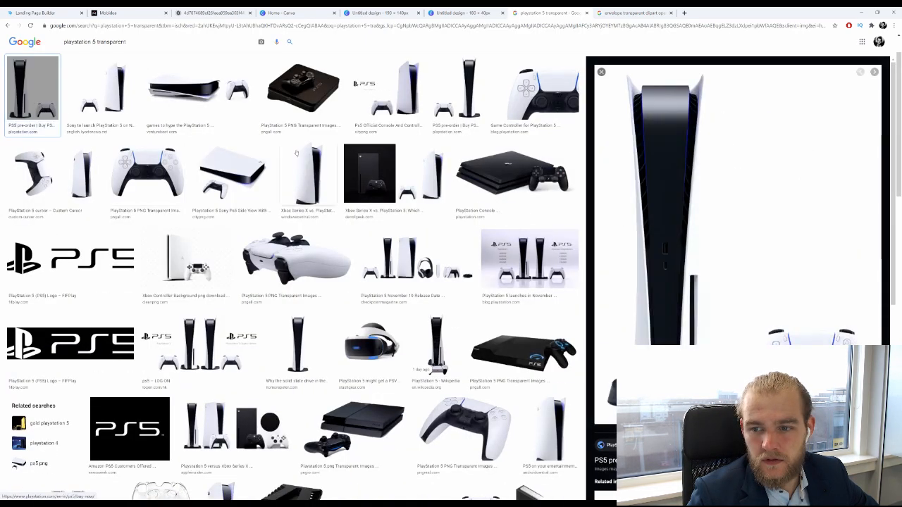
scroll(481, 233, up, 1)
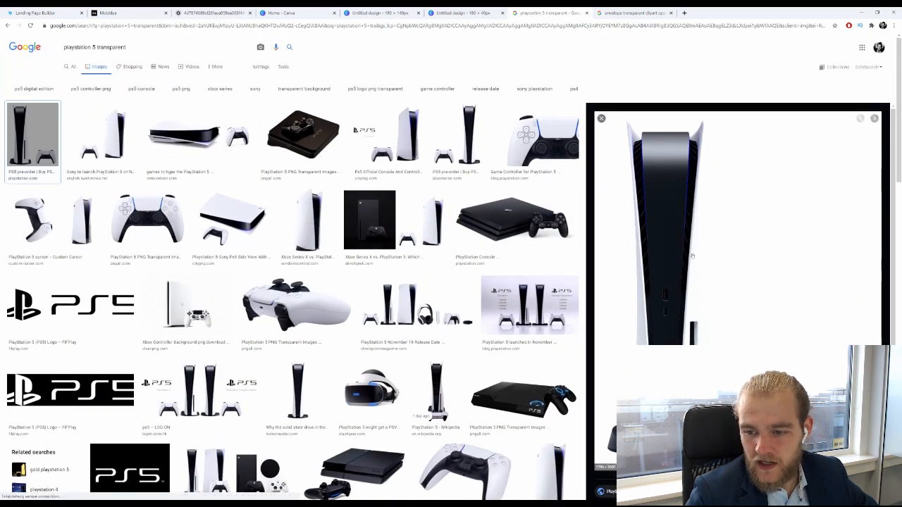
right_click(692, 256)
click(719, 315)
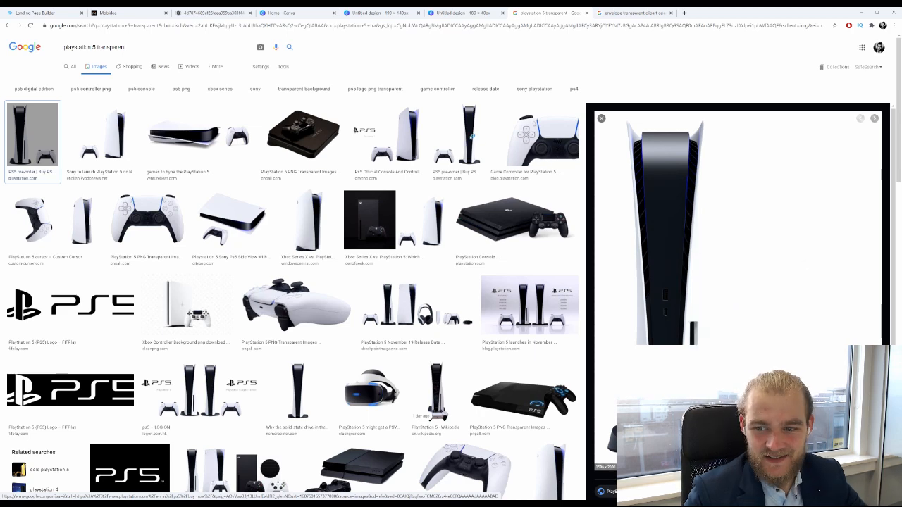
Switch to the 190 × 140 px Canva design, upload the saved PlayStation 5 image and place it on the page
click(465, 14)
click(397, 13)
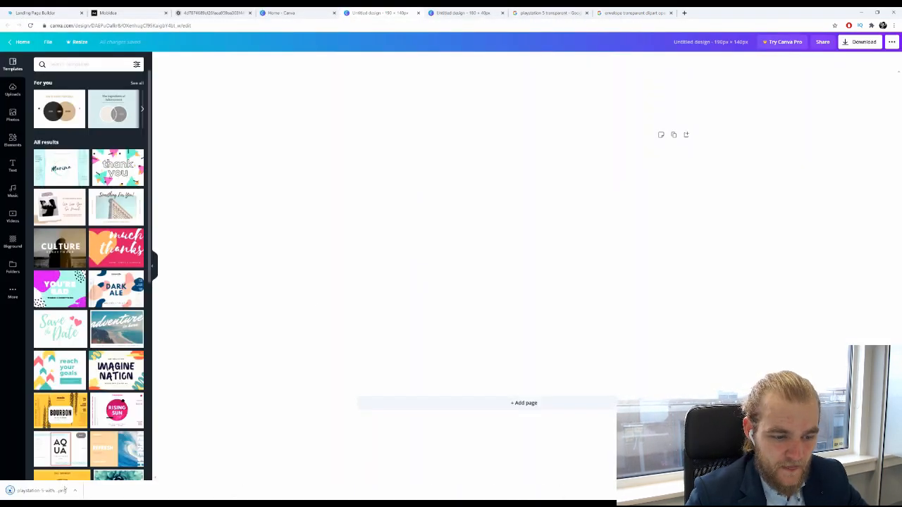
drag(39, 490, 53, 94)
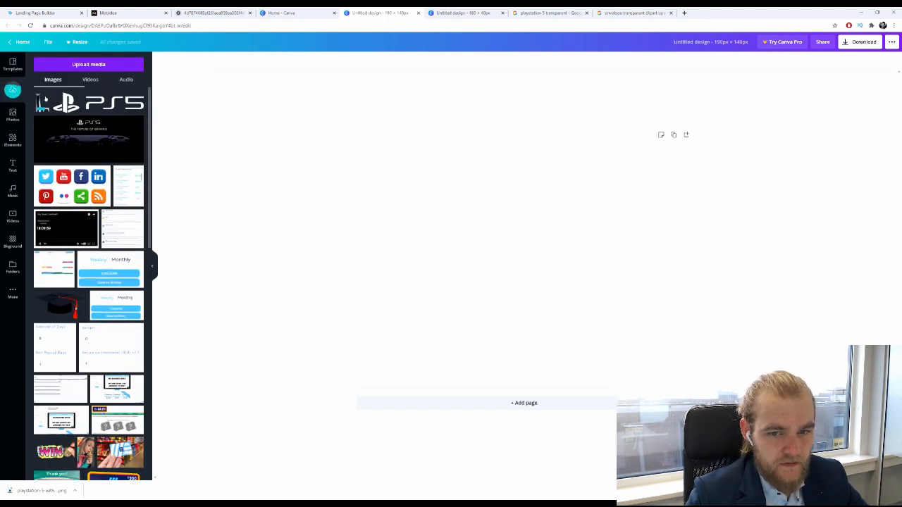
drag(360, 188, 465, 214)
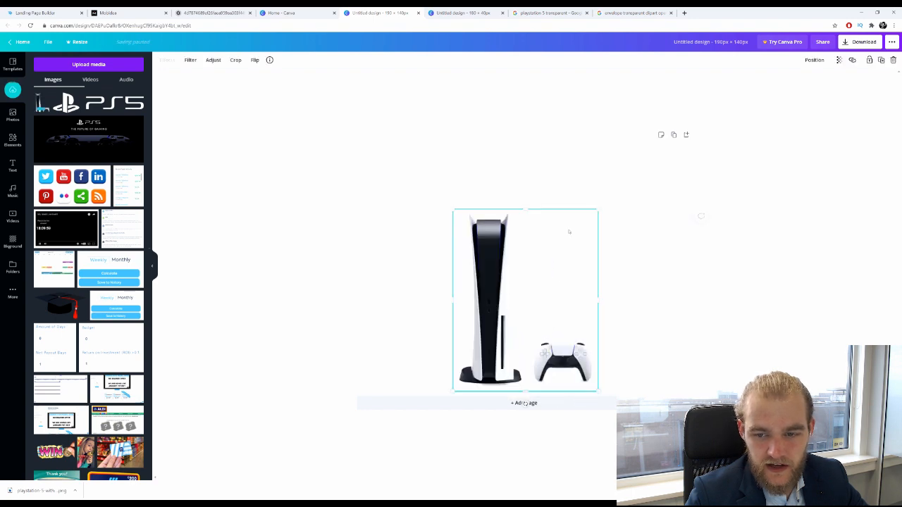
Enlarge the console image to about the full page height, centre it on the canvas and download the design
drag(651, 183, 674, 167)
drag(456, 147, 444, 145)
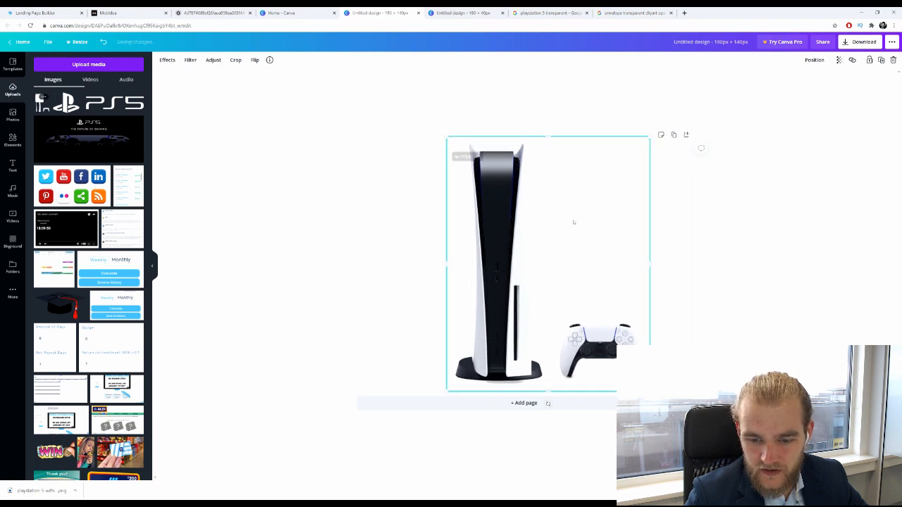
drag(572, 221, 554, 235)
drag(636, 148, 647, 144)
drag(571, 206, 560, 200)
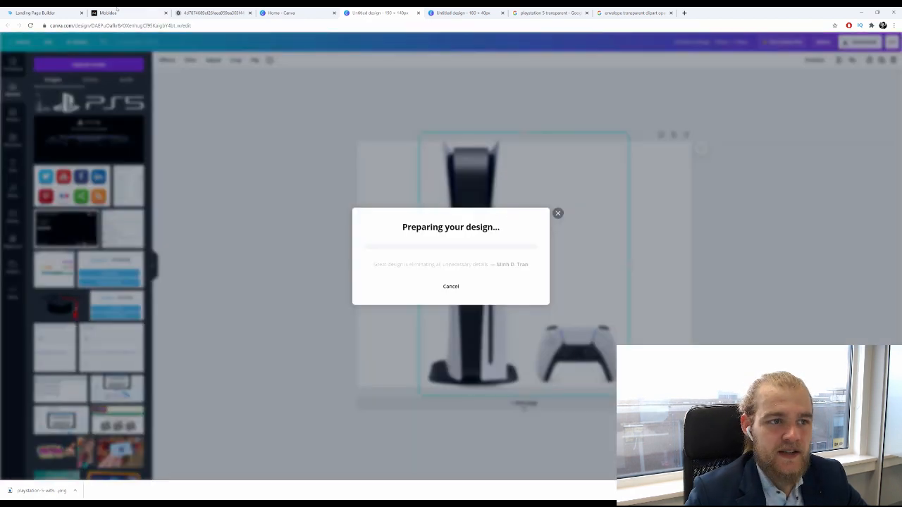
Switch to the Deberoo landing page builder and upload Untitled design (7).png as Boxes Image-1
click(14, 10)
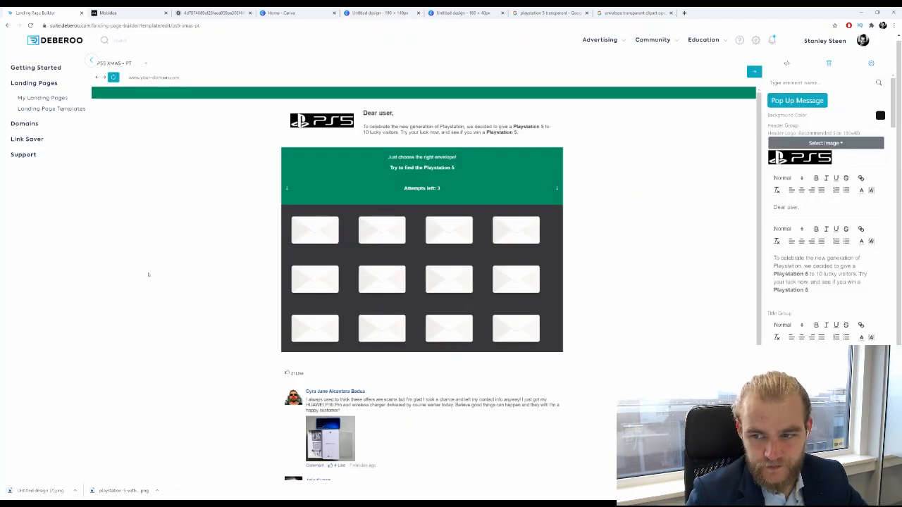
scroll(756, 318, down, 3)
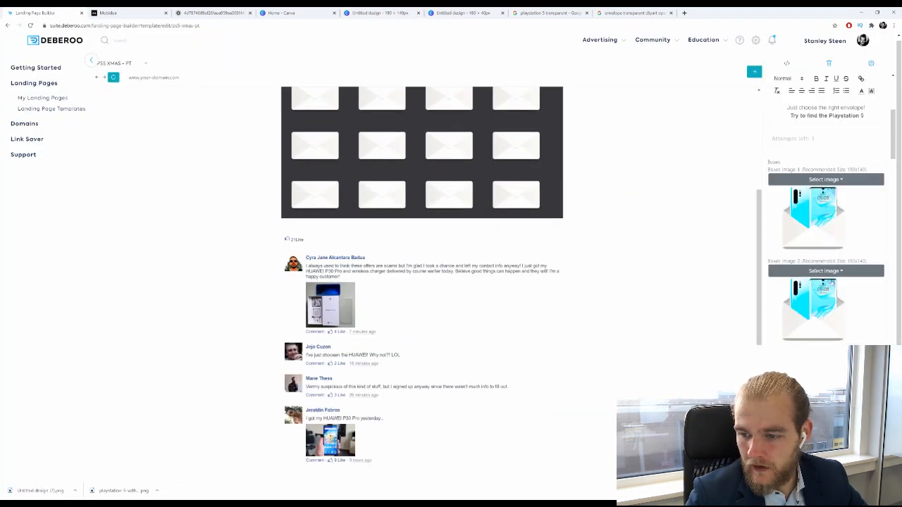
click(830, 180)
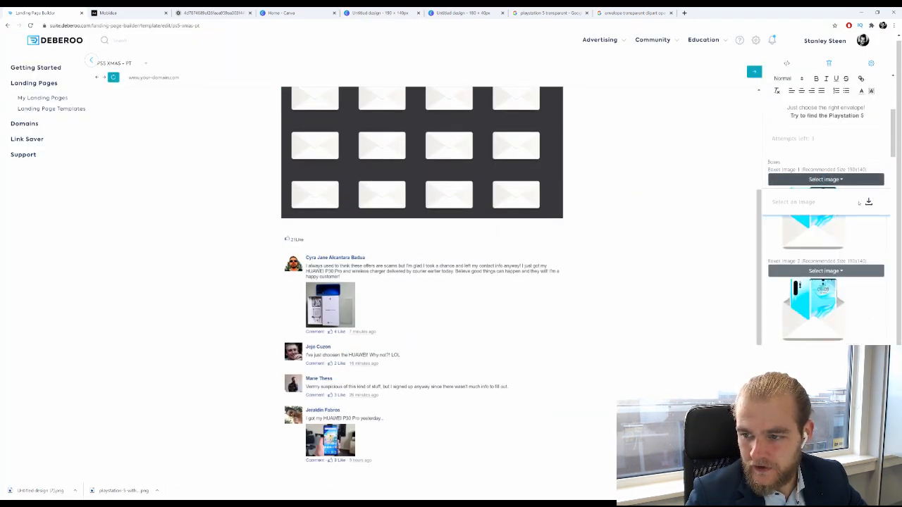
click(868, 202)
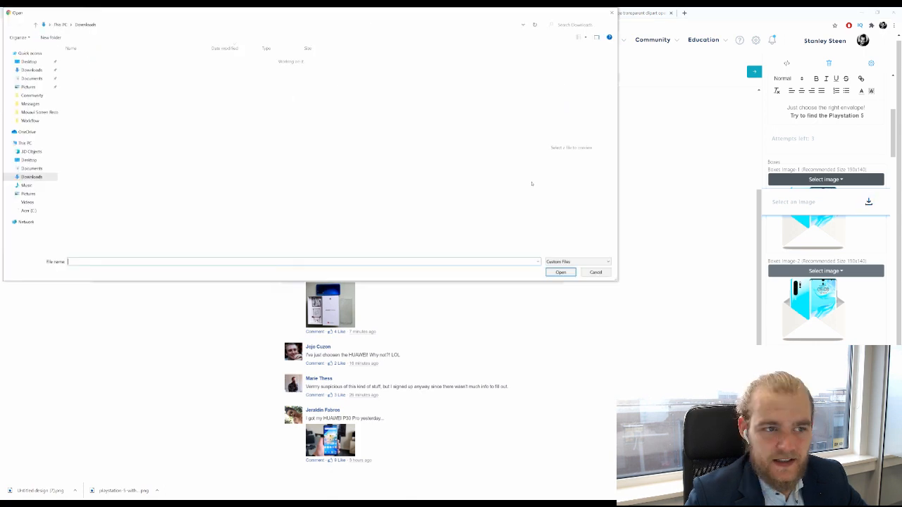
double_click(89, 68)
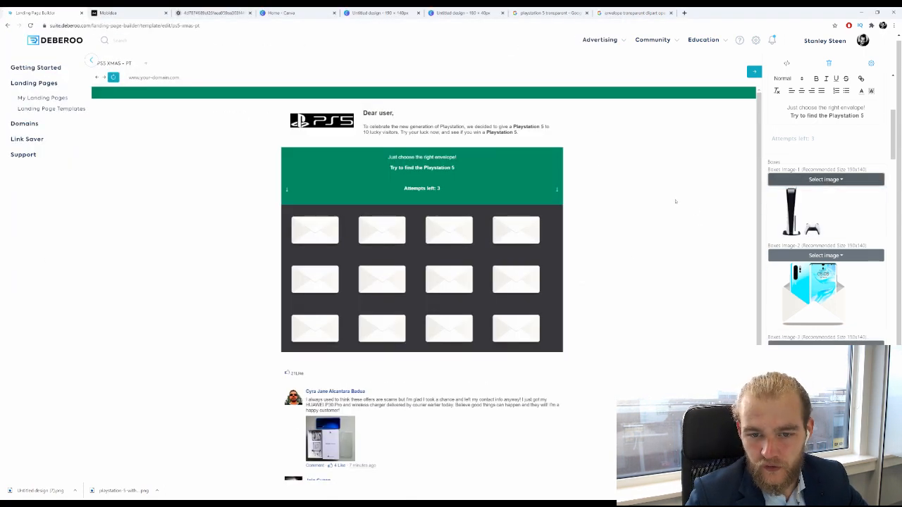
Test the envelope game in the page preview by opening top-row envelopes until the prize message appears
click(450, 235)
click(384, 238)
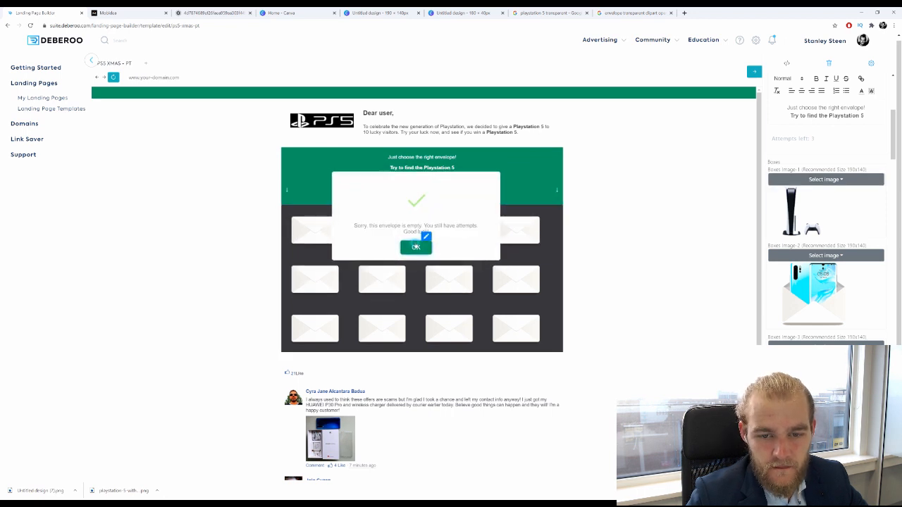
click(421, 246)
click(311, 225)
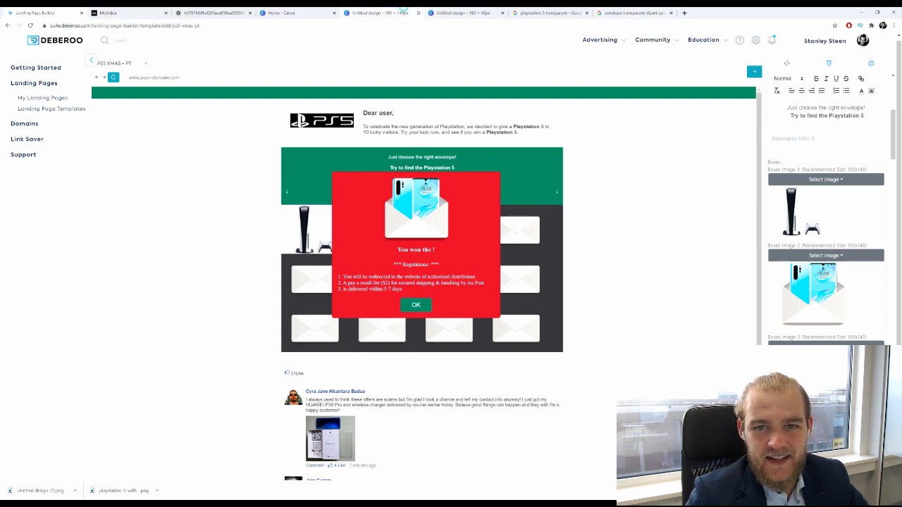
Return to the 190 × 140 px Canva design, set its background to black and download it as PNG
click(403, 12)
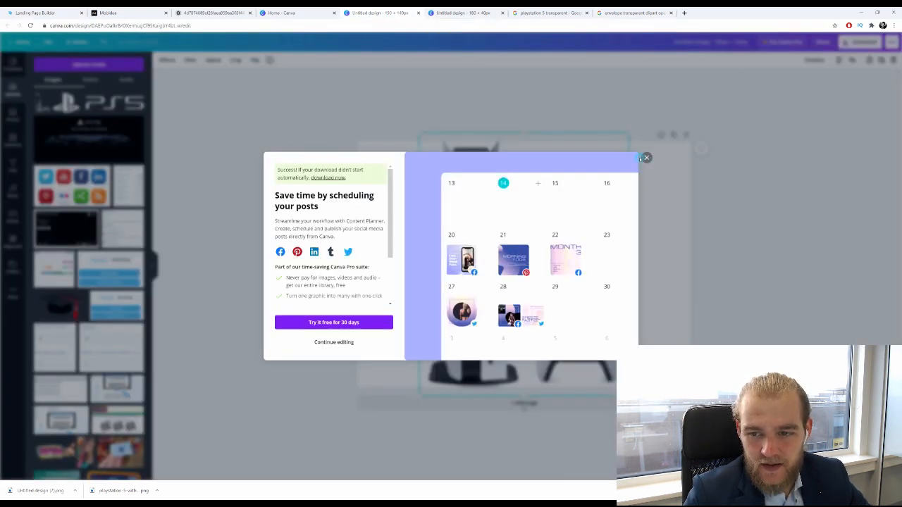
click(642, 158)
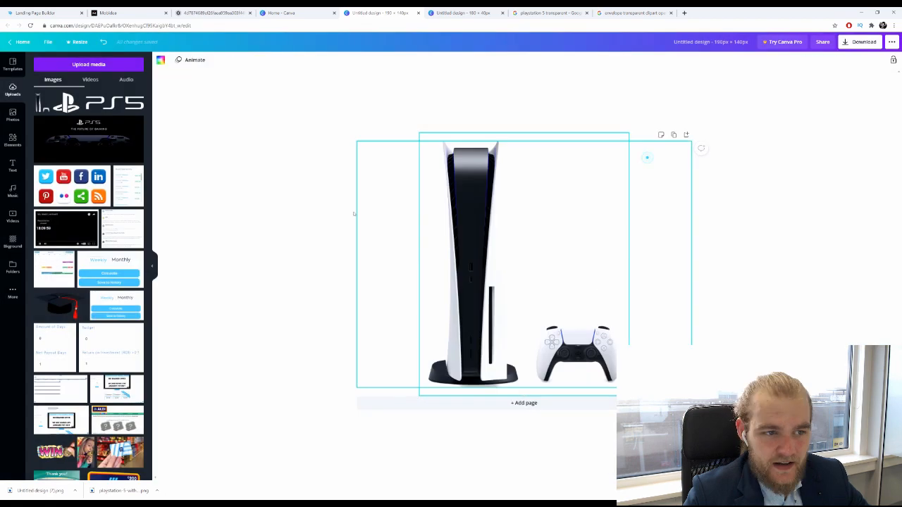
click(14, 239)
click(54, 83)
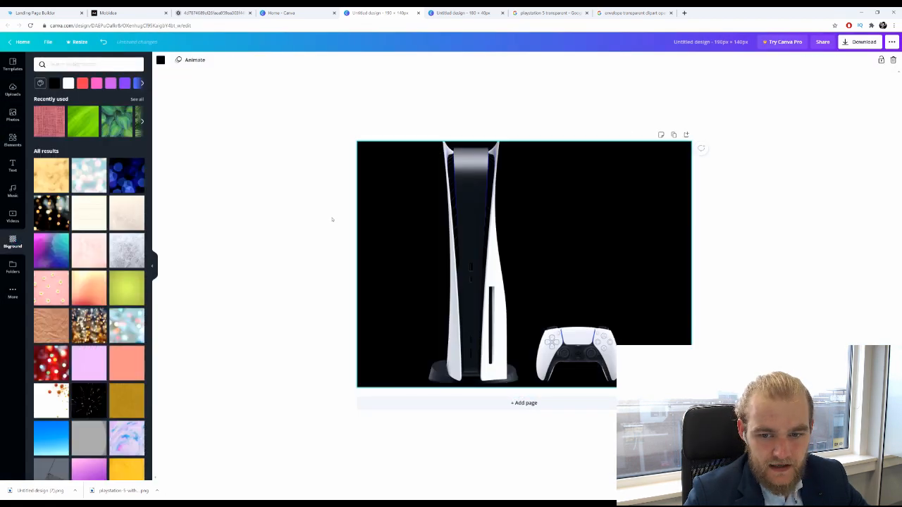
click(873, 41)
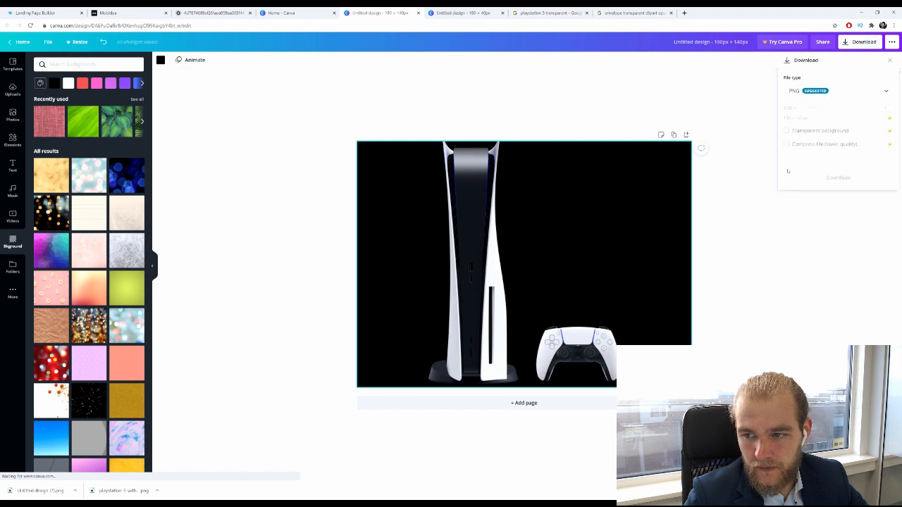
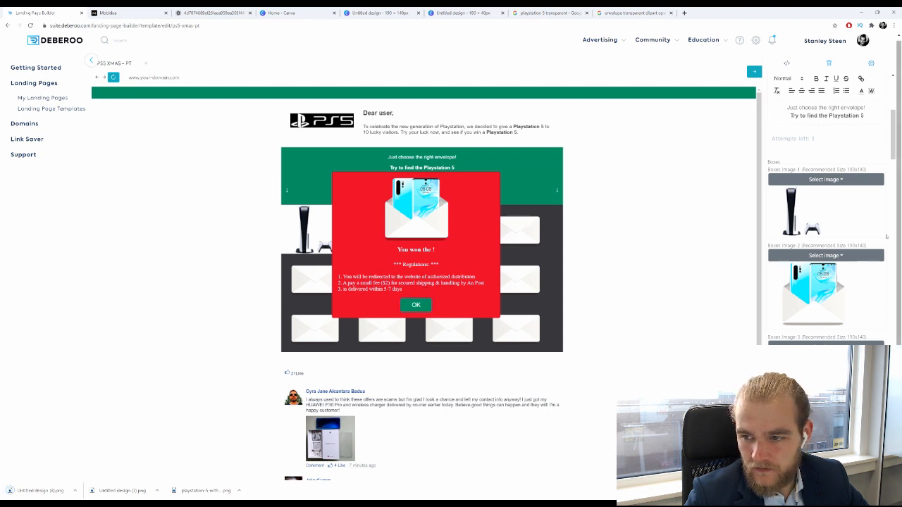
In the Deberoo builder, replace Boxes Image-1 with Untitled design (8).png
click(844, 179)
click(870, 202)
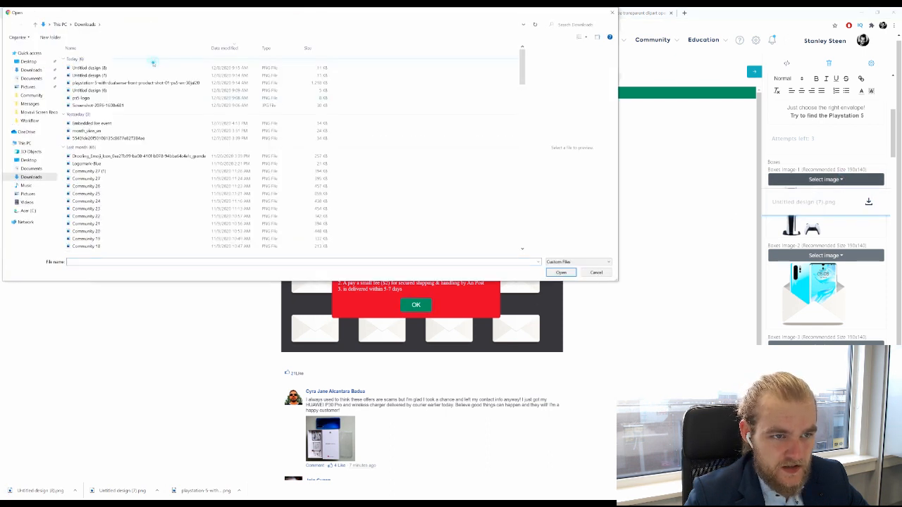
double_click(153, 65)
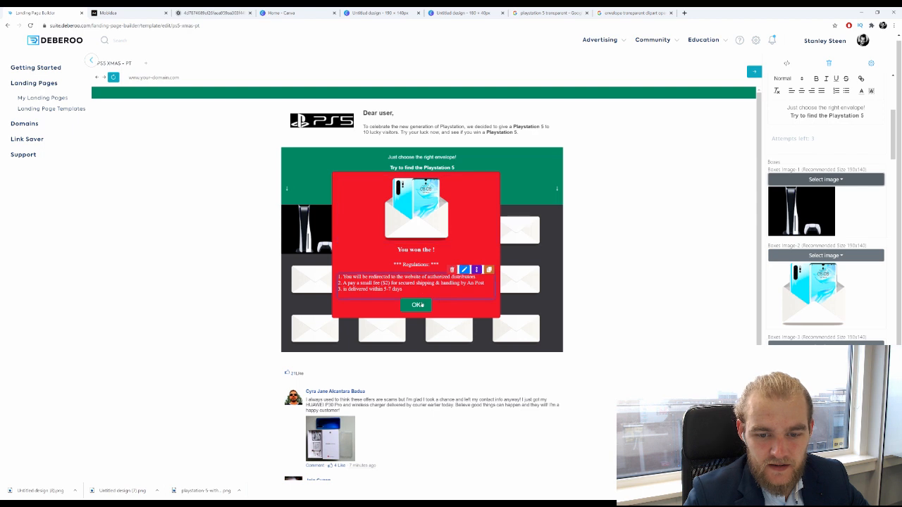
Reopen the PS5 XMAS - PT landing page for editing from the saved landing pages and go to its comments section
click(62, 110)
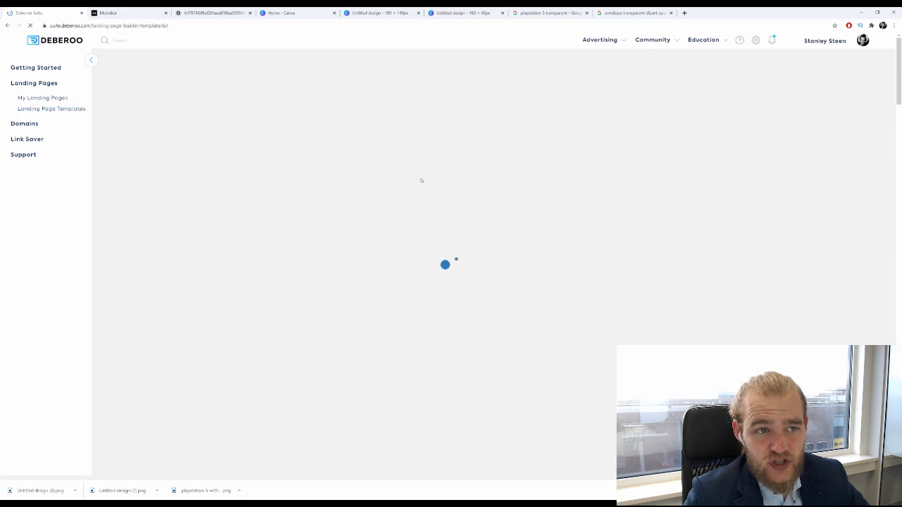
scroll(54, 106, down, 7)
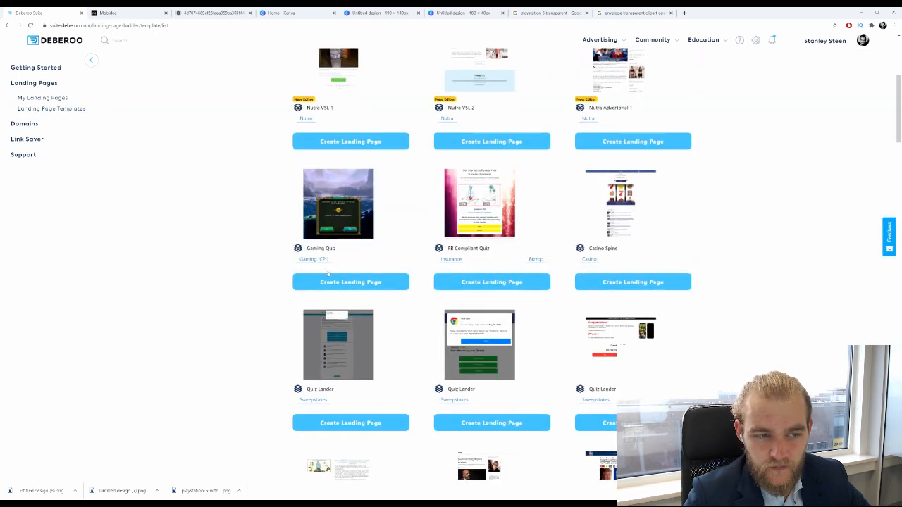
click(62, 99)
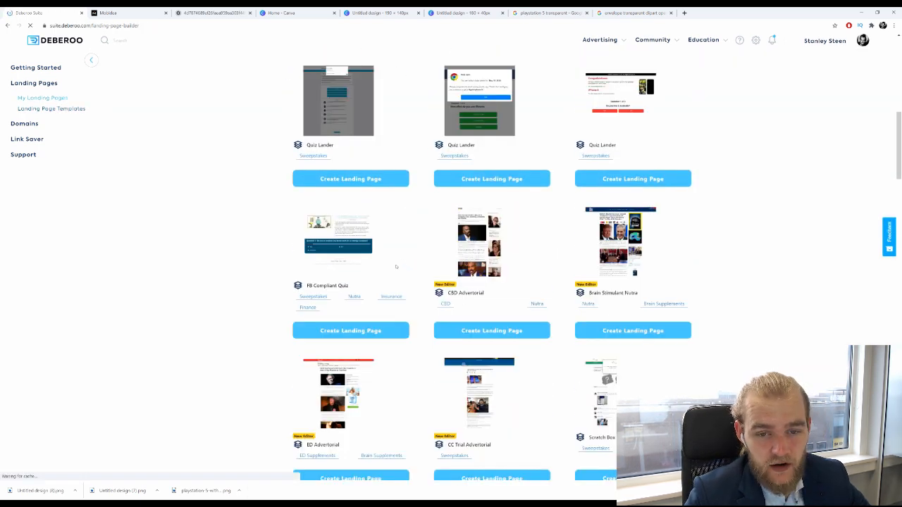
scroll(406, 251, down, 5)
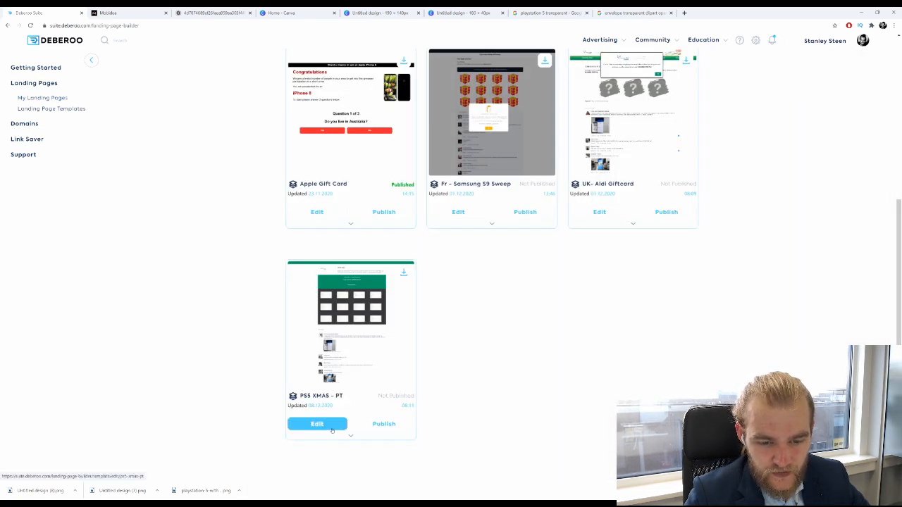
click(317, 423)
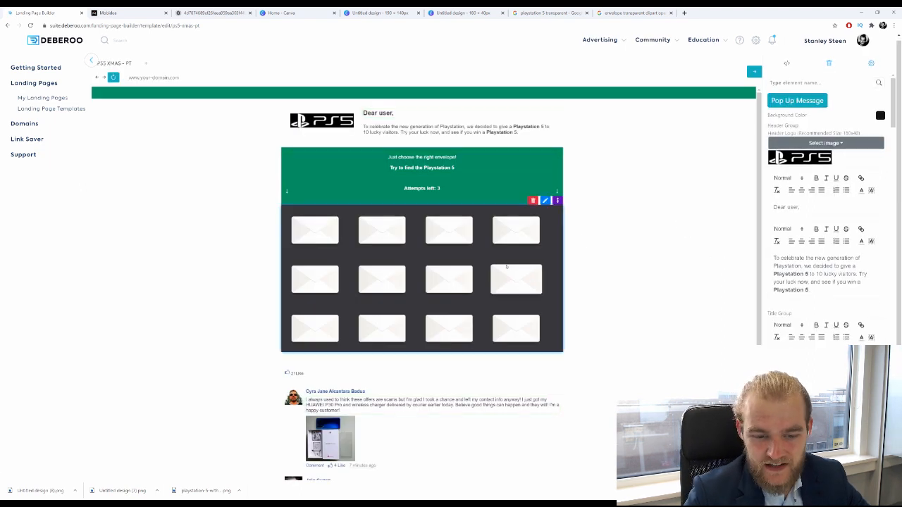
scroll(625, 250, down, 2)
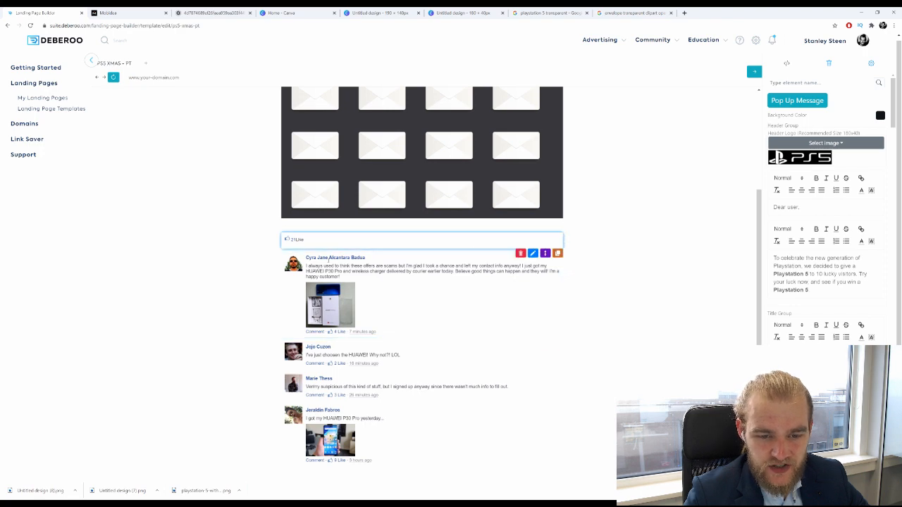
Switch to the Google Images results, search for "playstation 5" and browse the pictures
click(463, 12)
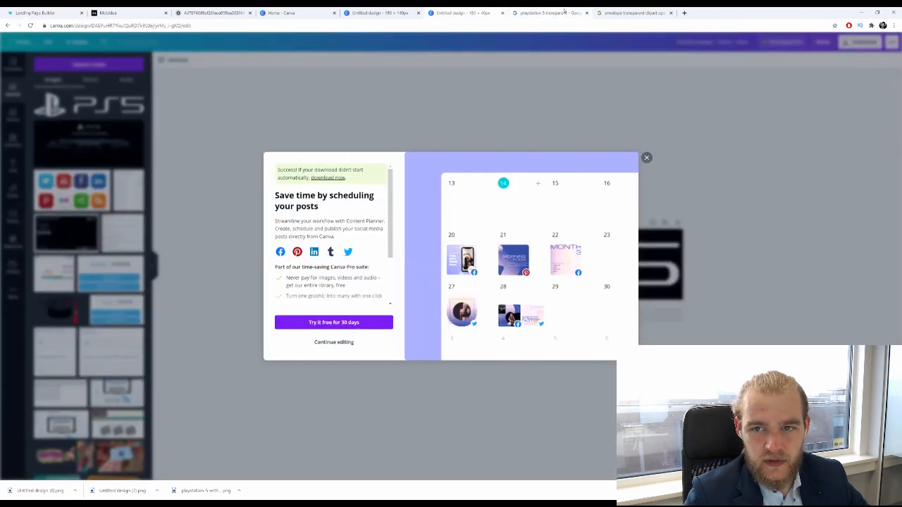
click(548, 12)
double_click(146, 47)
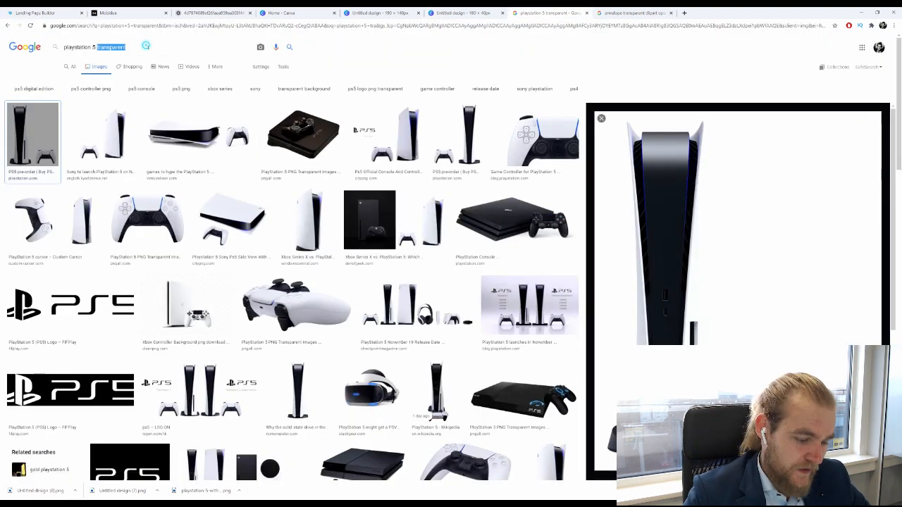
key(BackSpace)
key(Return)
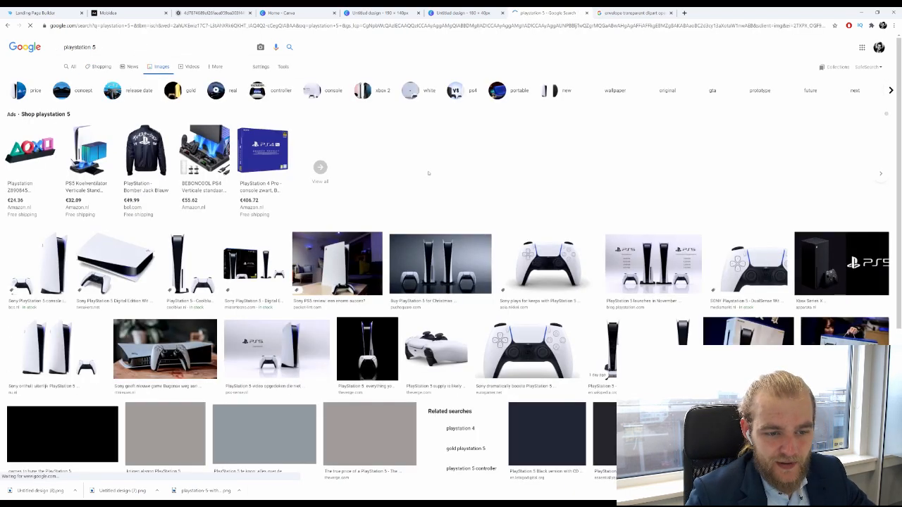
scroll(393, 247, down, 5)
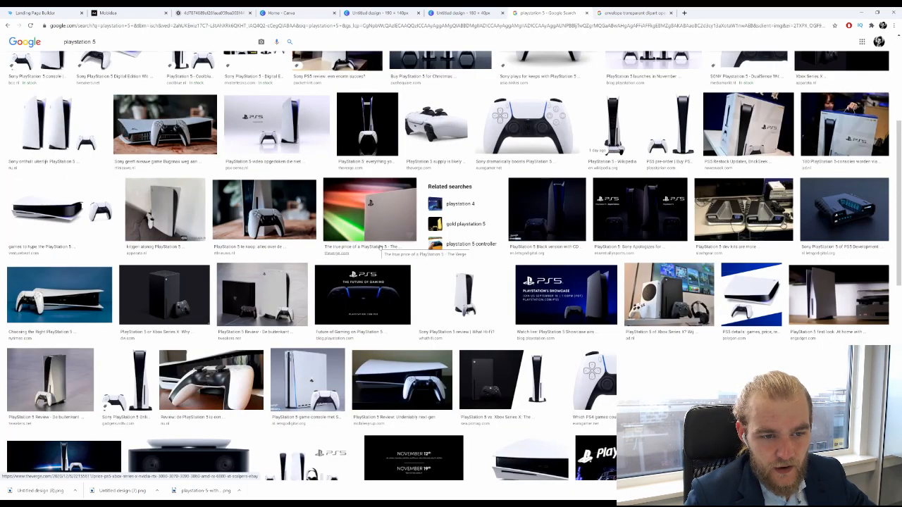
scroll(359, 225, up, 5)
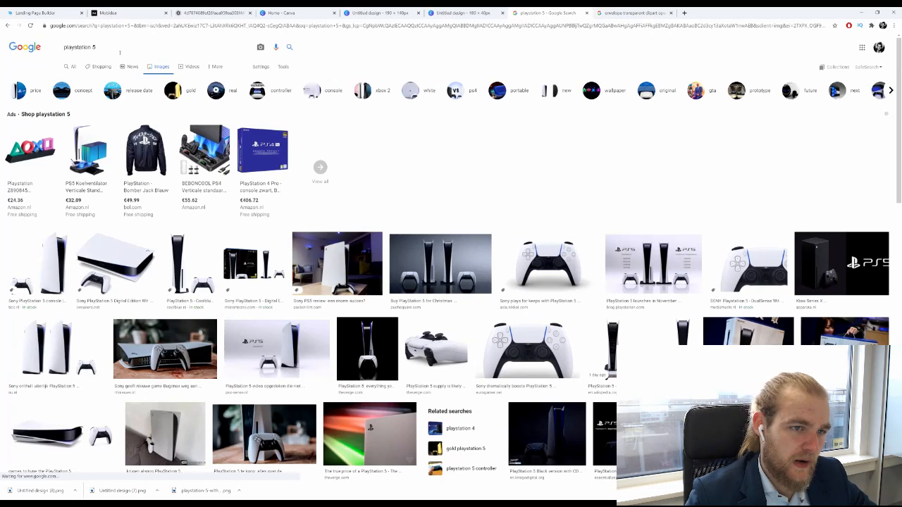
Search images for "playstation 5 unboxig" and save the Time24 News photo of the first unboxing in Portuguese
click(117, 49)
text(unbox)
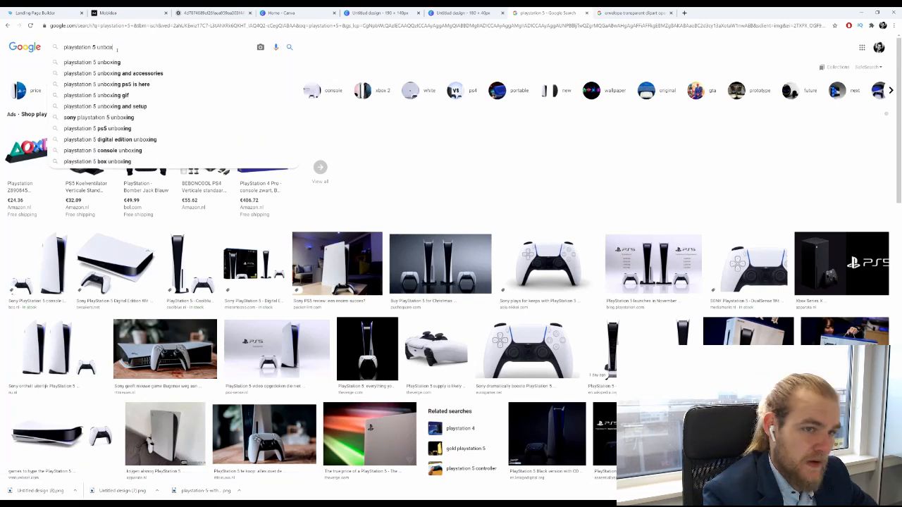
text(ig)
key(Return)
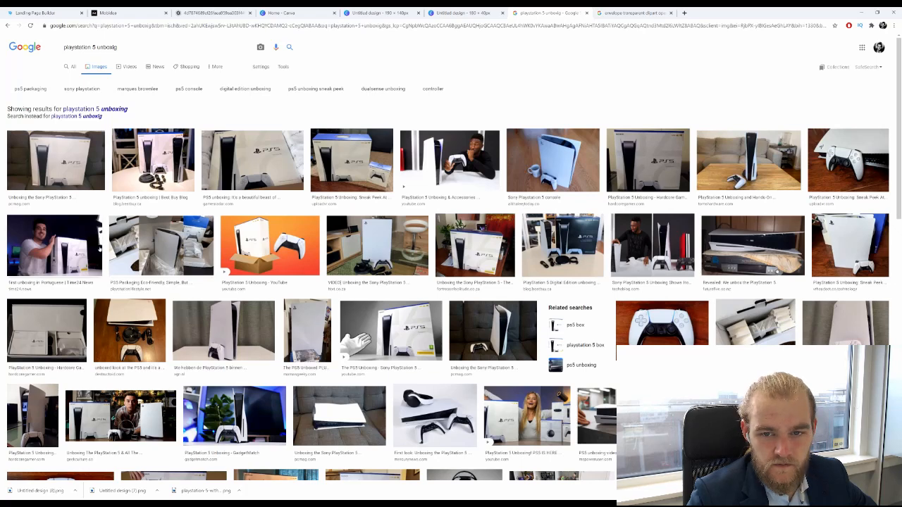
click(99, 248)
right_click(728, 147)
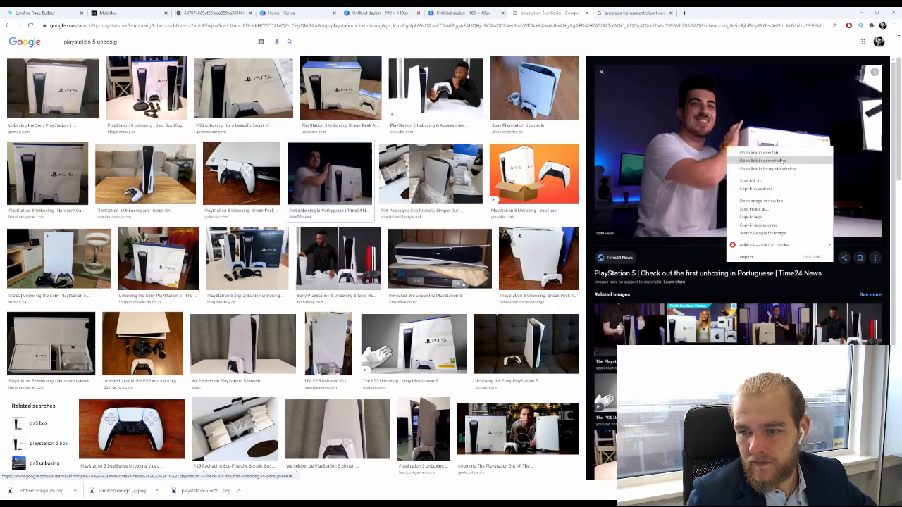
click(773, 209)
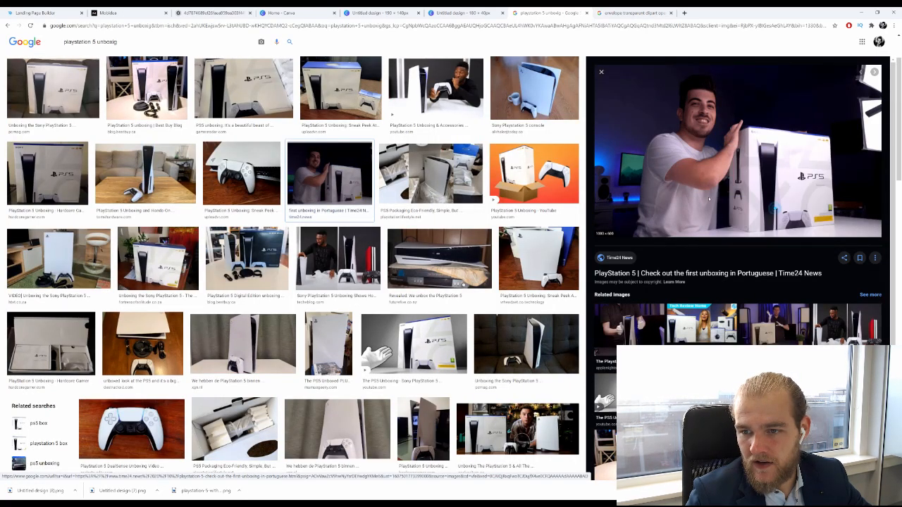
key(Return)
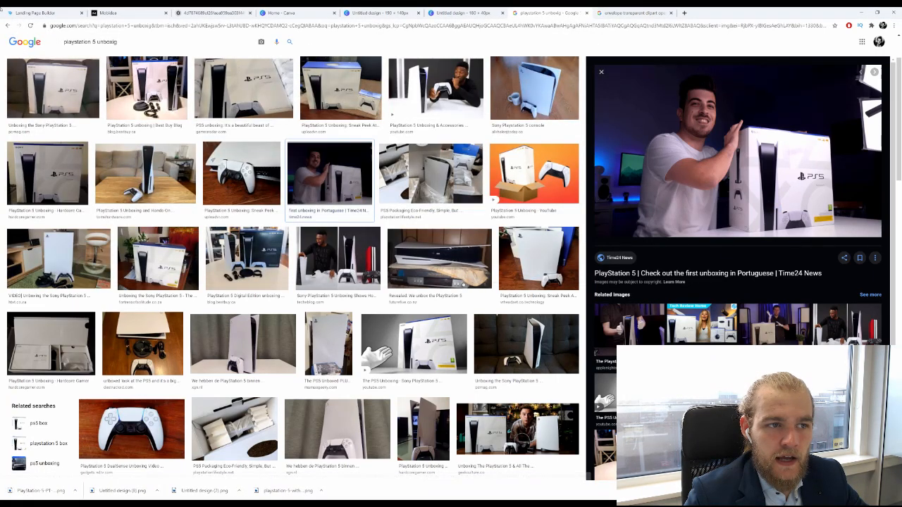
In the Deberoo builder, replace the Comment Group 1 picture with the downloaded PlayStation 5 unboxing photo
click(39, 13)
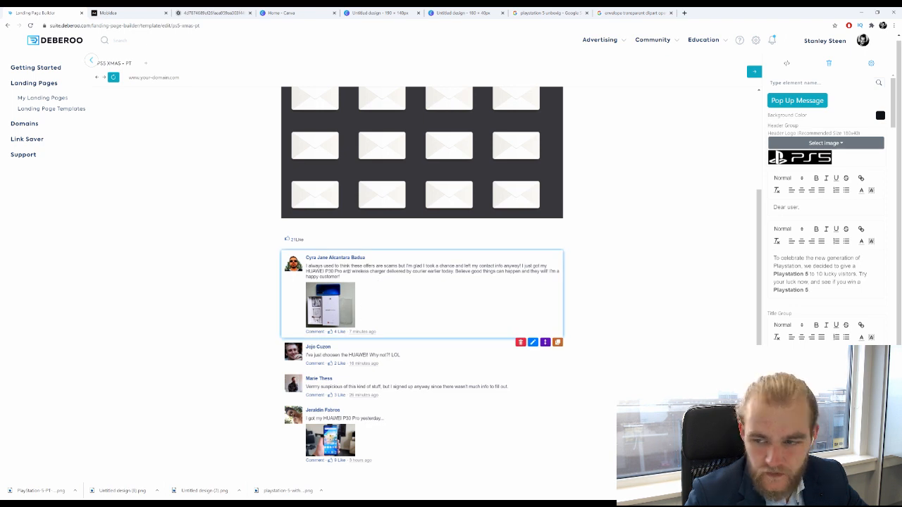
scroll(813, 303, down, 10)
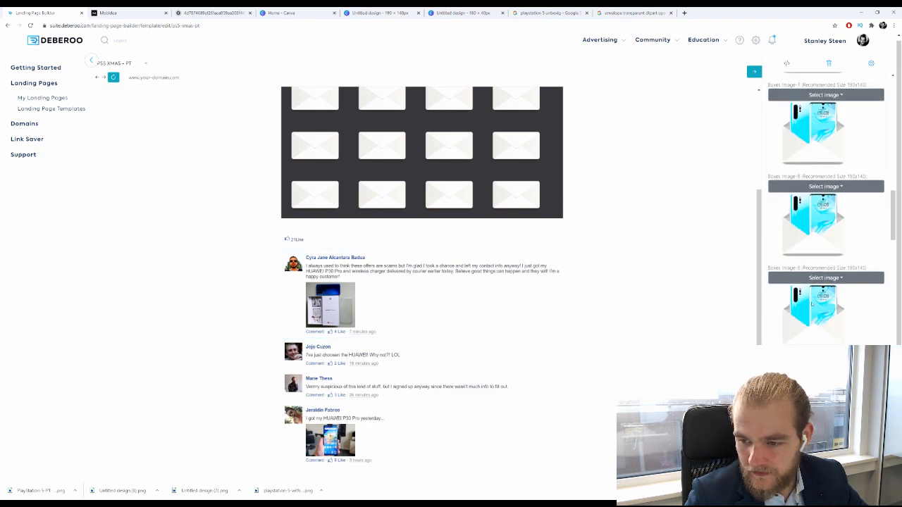
scroll(811, 305, down, 10)
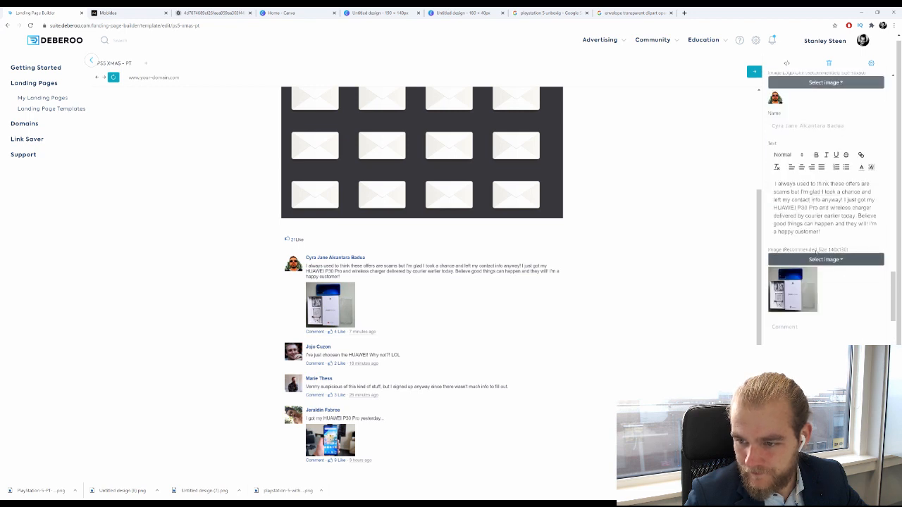
click(837, 260)
click(868, 282)
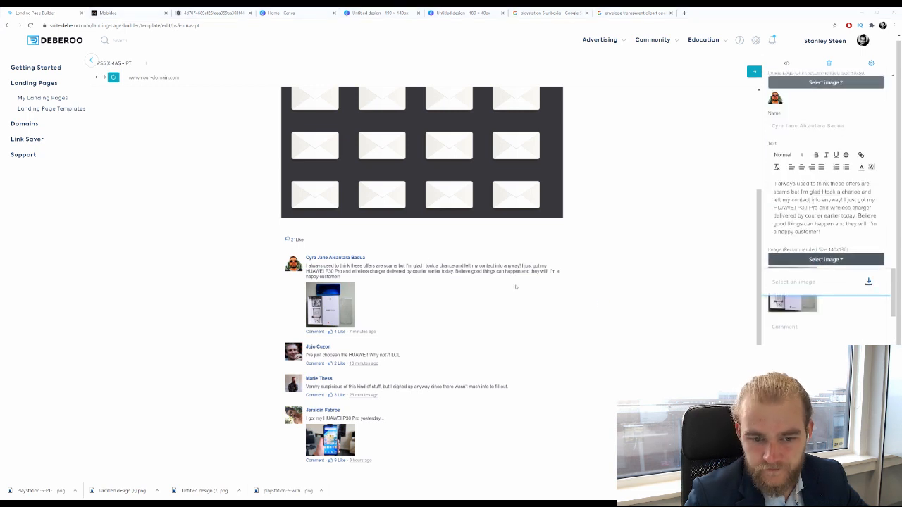
double_click(149, 68)
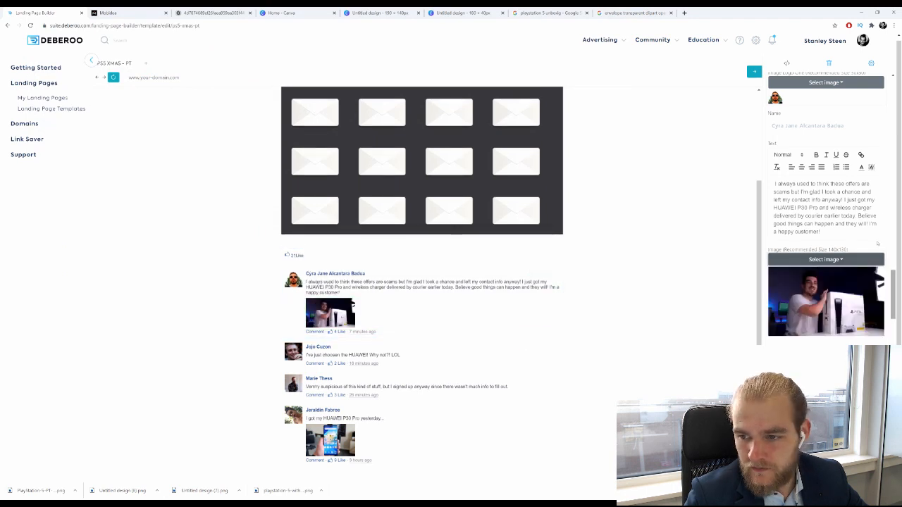
In the Comment Group 1 text, replace "HUAWEI P30 Pro" with "Playstation 5" and remove "and wireless charger"
scroll(841, 232, up, 1)
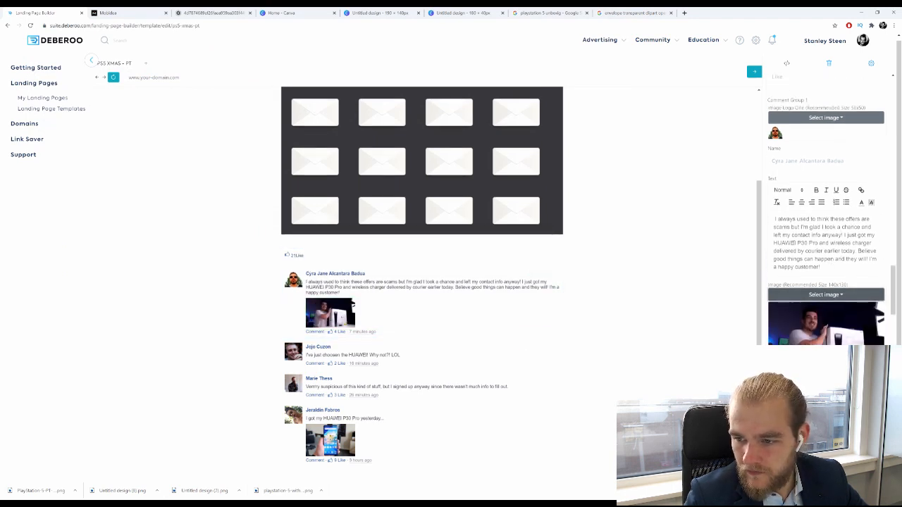
double_click(782, 245)
shift+click(818, 243)
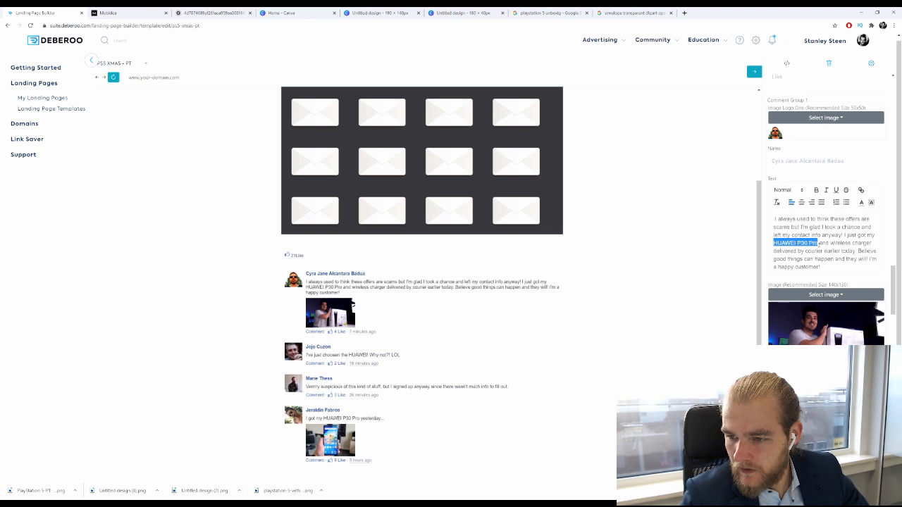
text(Playstat)
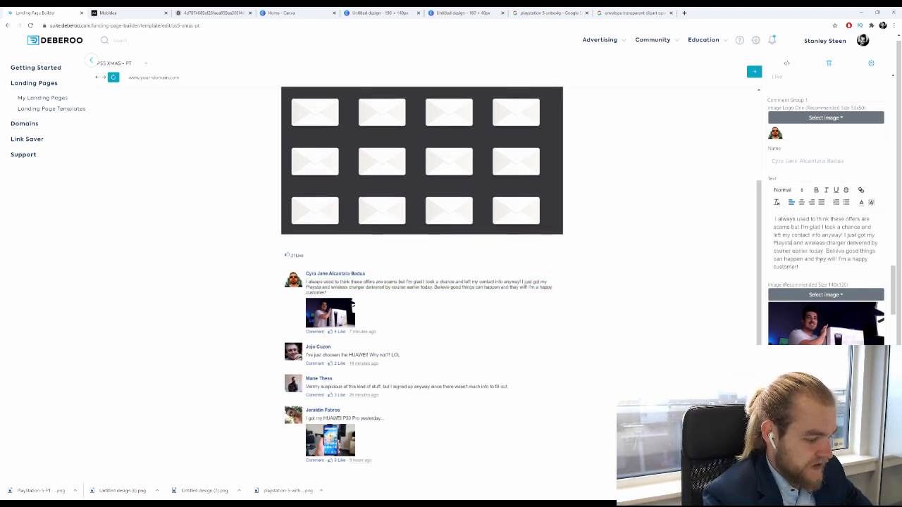
text(ion)
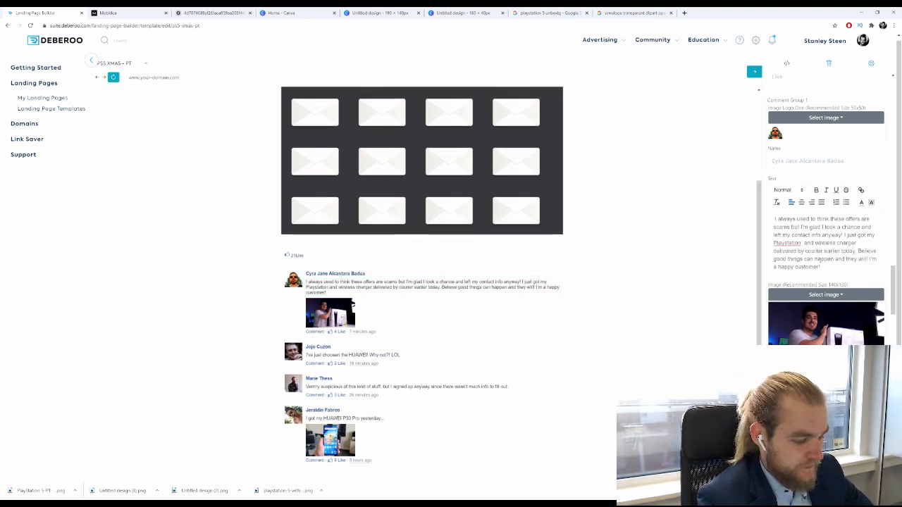
text( 5)
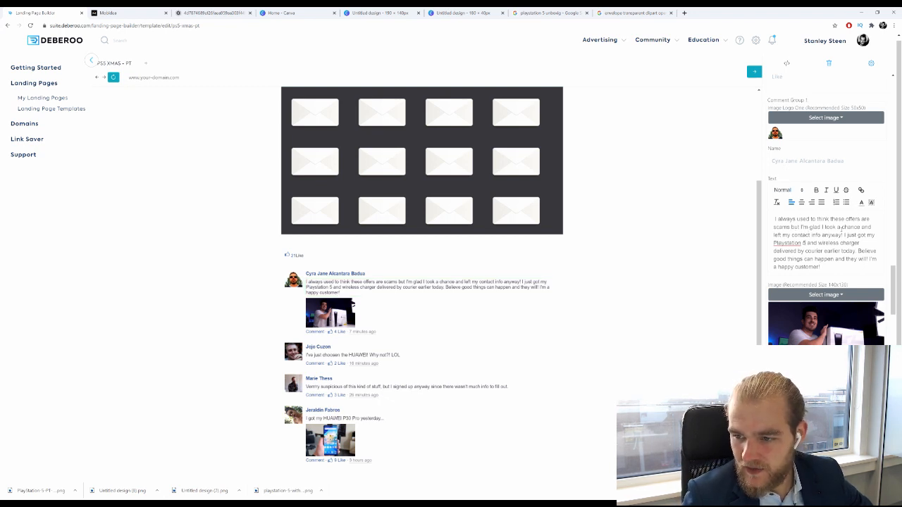
text(4)
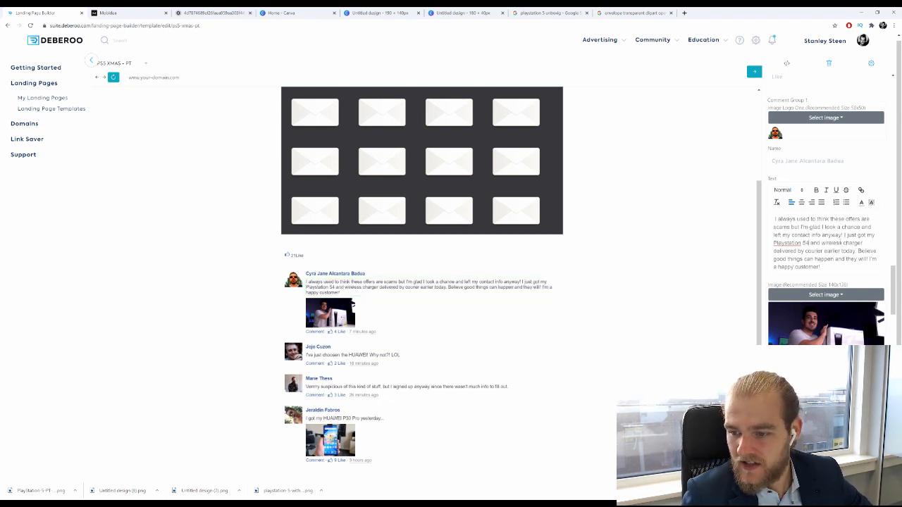
key(BackSpace)
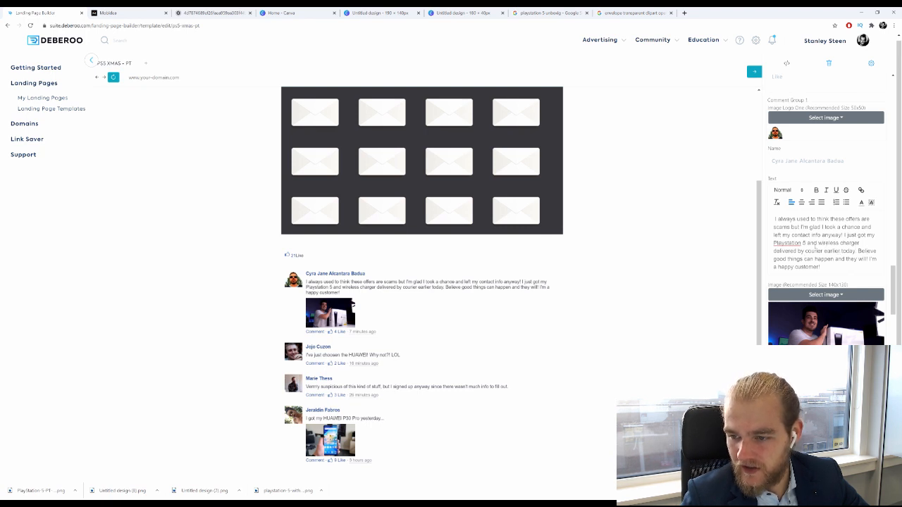
drag(803, 244, 861, 245)
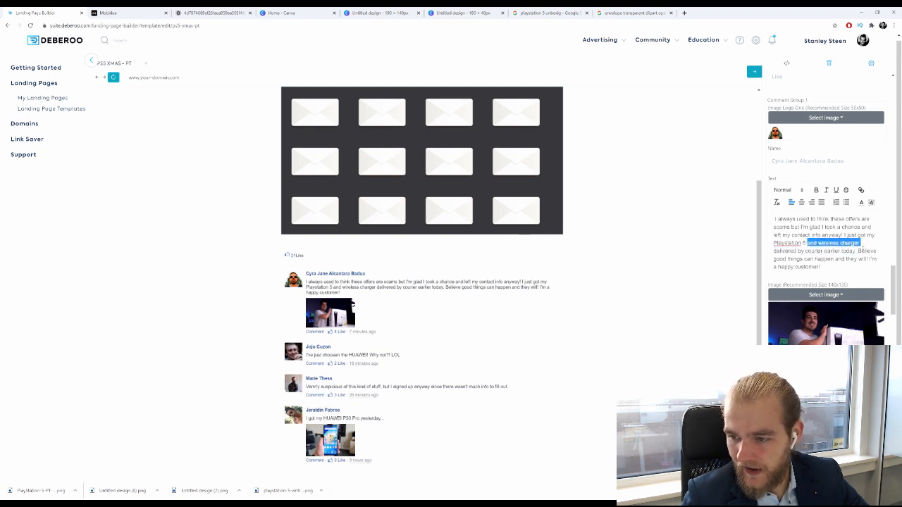
key(BackSpace)
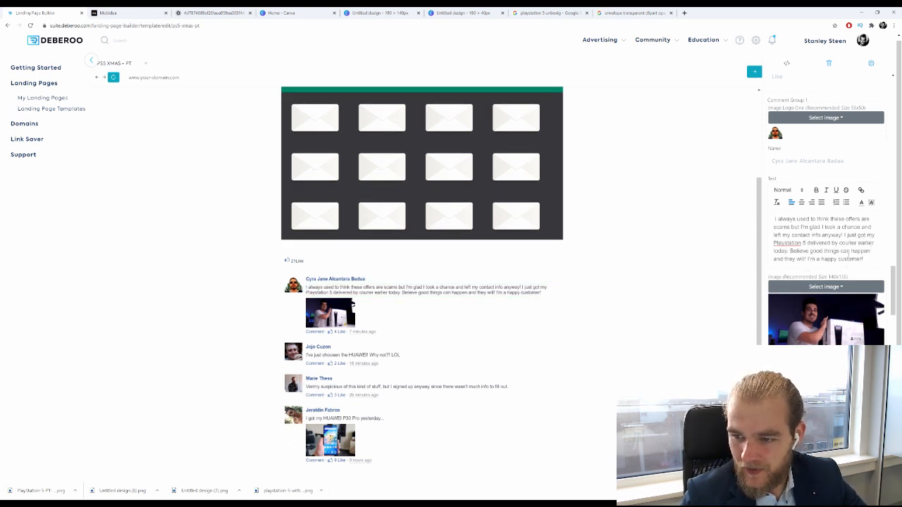
Review the names, texts and images of the remaining comments, from Comment Group 2 through Comment Group 4
scroll(865, 251, down, 1)
scroll(865, 251, down, 2)
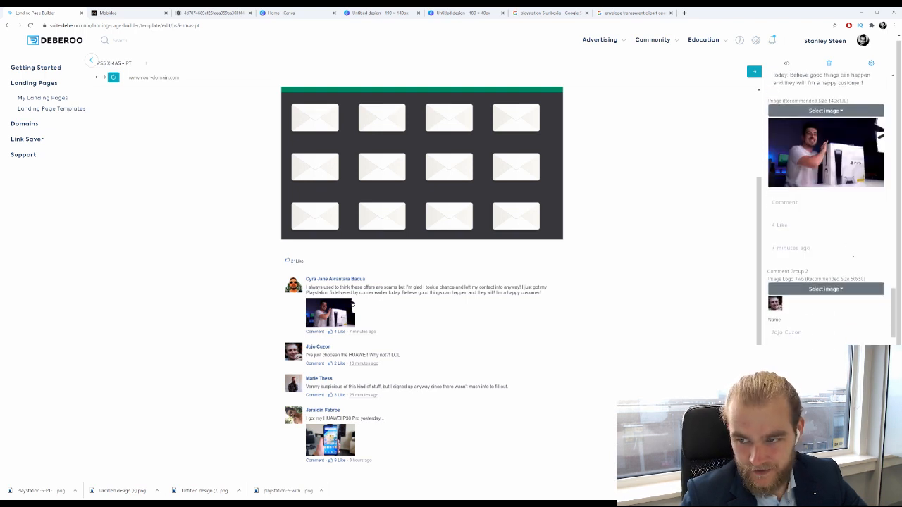
scroll(832, 196, up, 3)
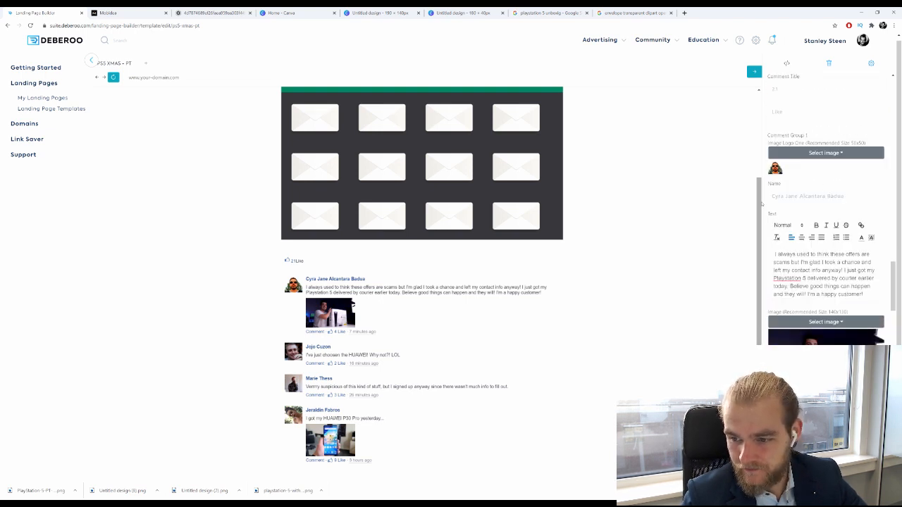
scroll(811, 212, down, 5)
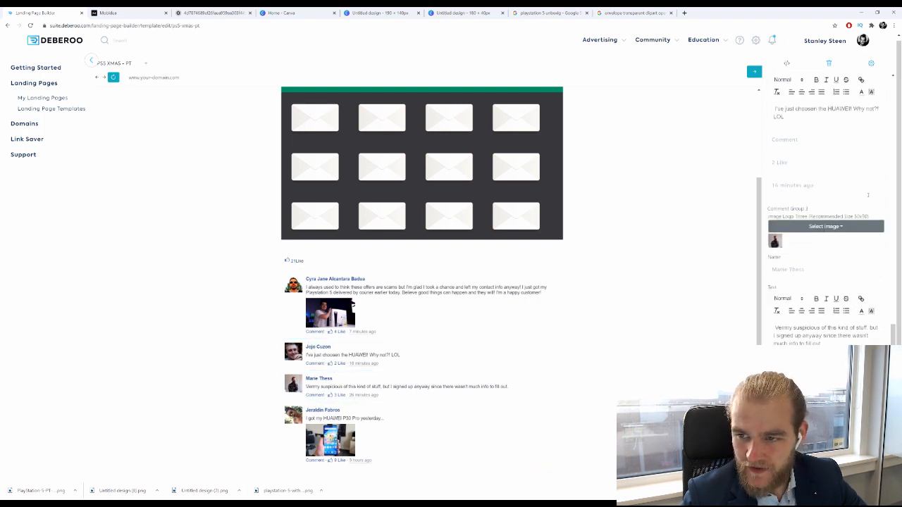
scroll(834, 256, up, 2)
click(836, 255)
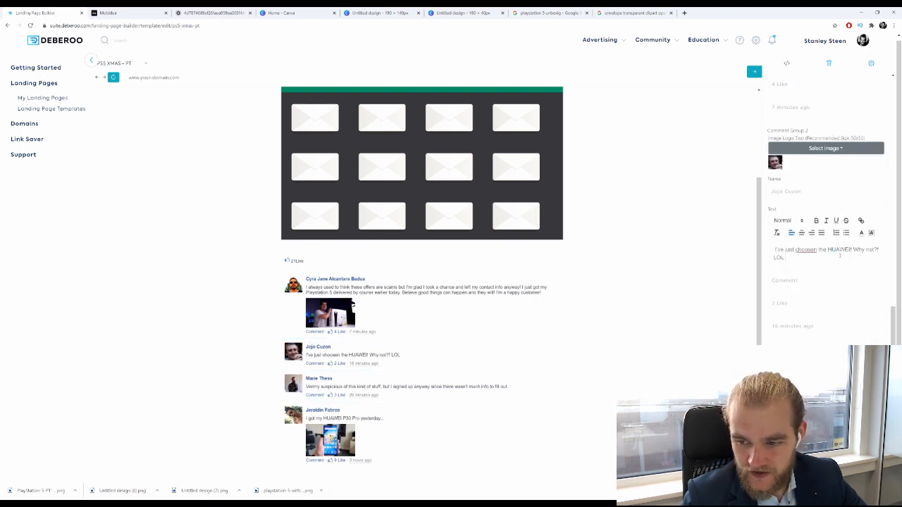
scroll(828, 282, down, 5)
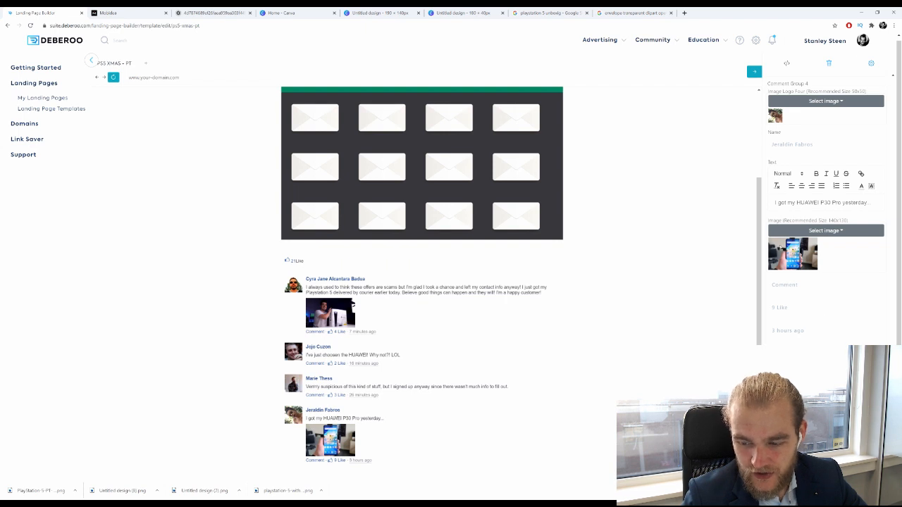
Review the empty-envelope message and END image settings, and test the game in the page preview by opening the first-row envelopes
scroll(826, 246, down, 6)
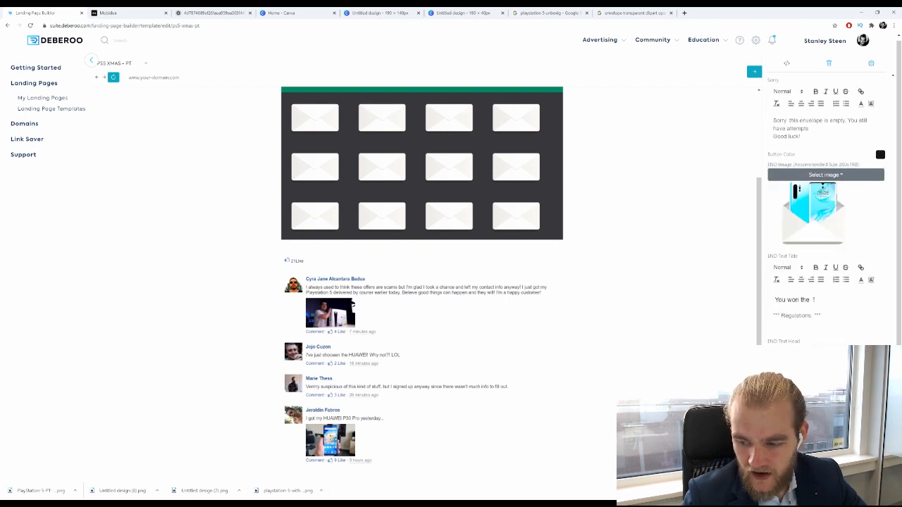
scroll(585, 270, up, 3)
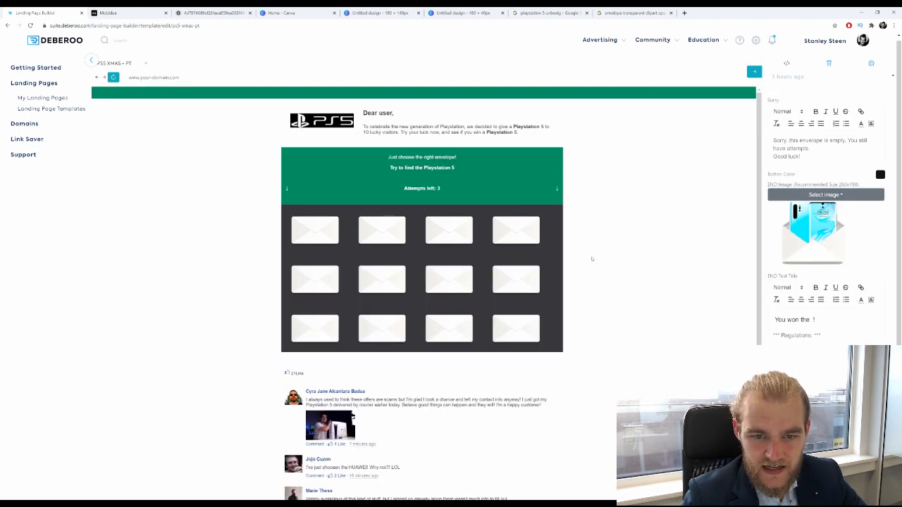
scroll(586, 252, down, 3)
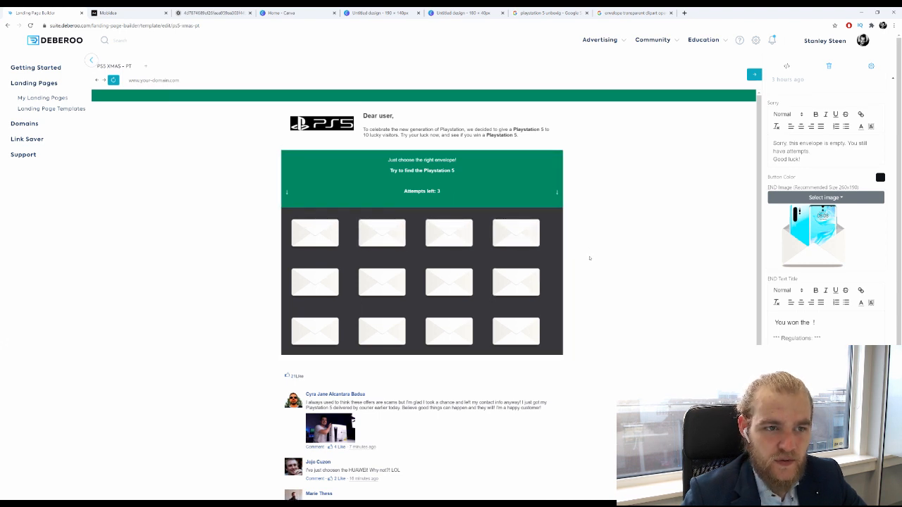
scroll(571, 248, up, 2)
click(392, 237)
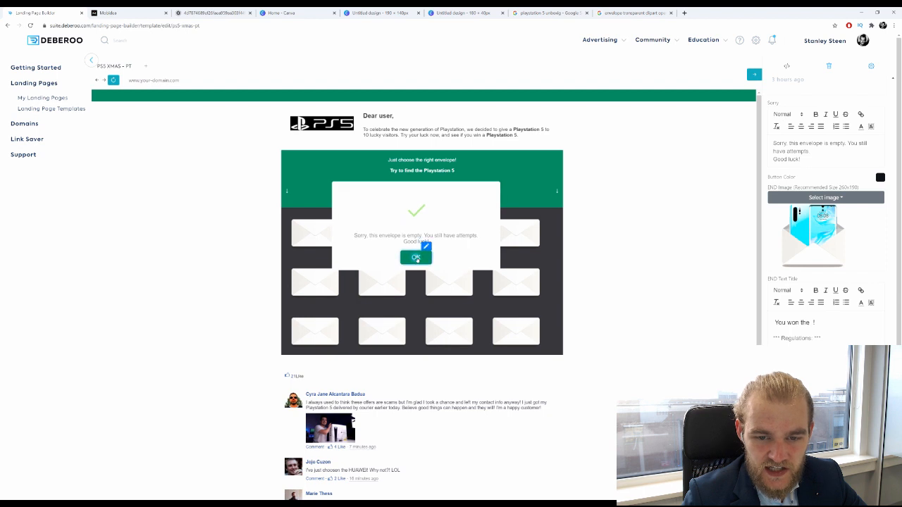
click(416, 258)
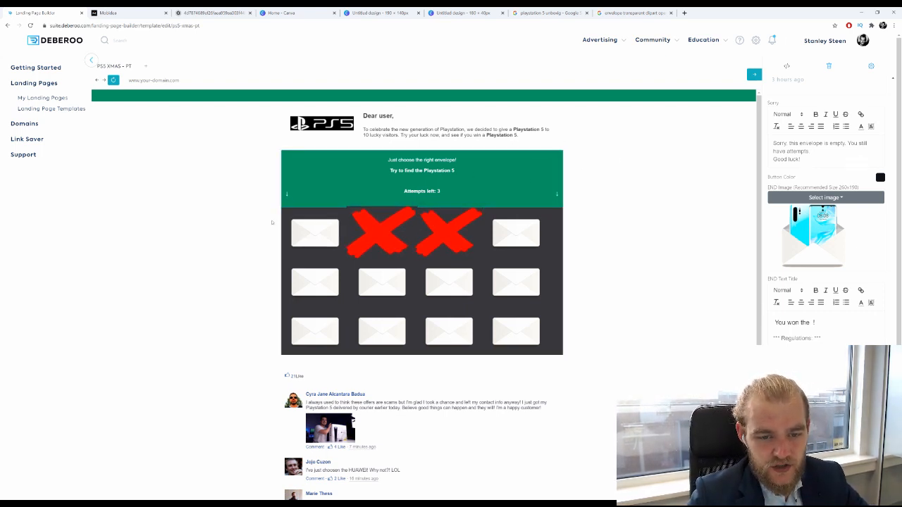
click(310, 229)
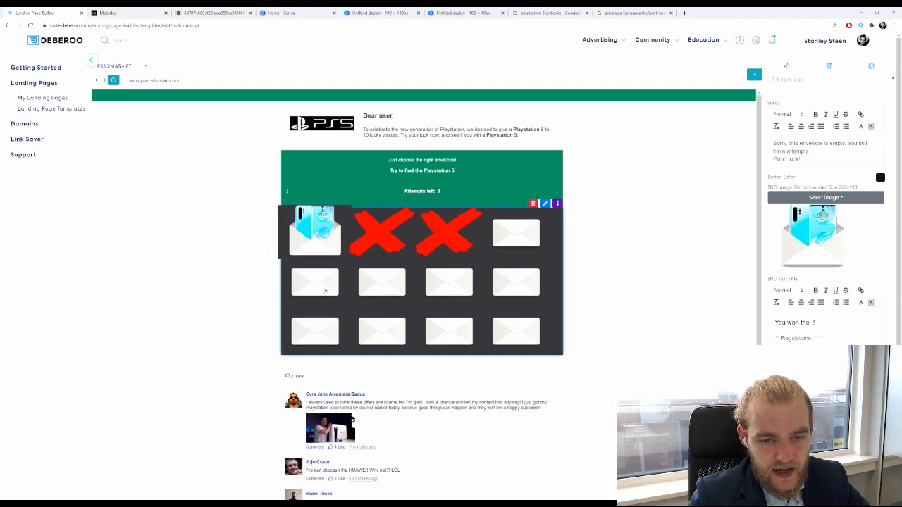